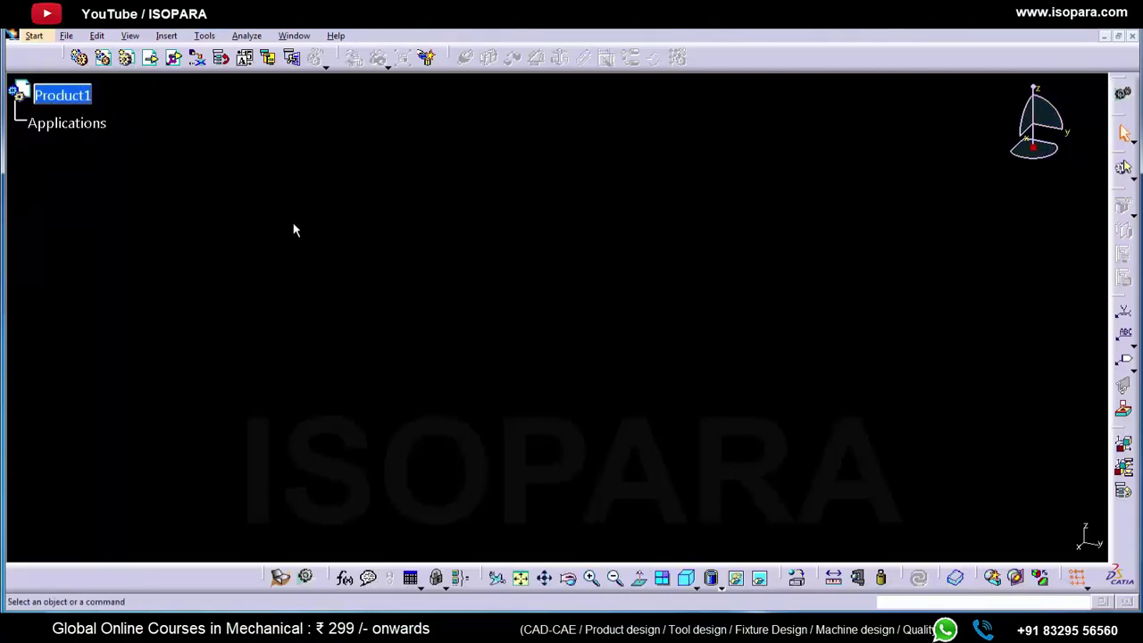
# - Insert two new sub-products, Product2 and Product3, under Product1
pyautogui.click(104, 58)
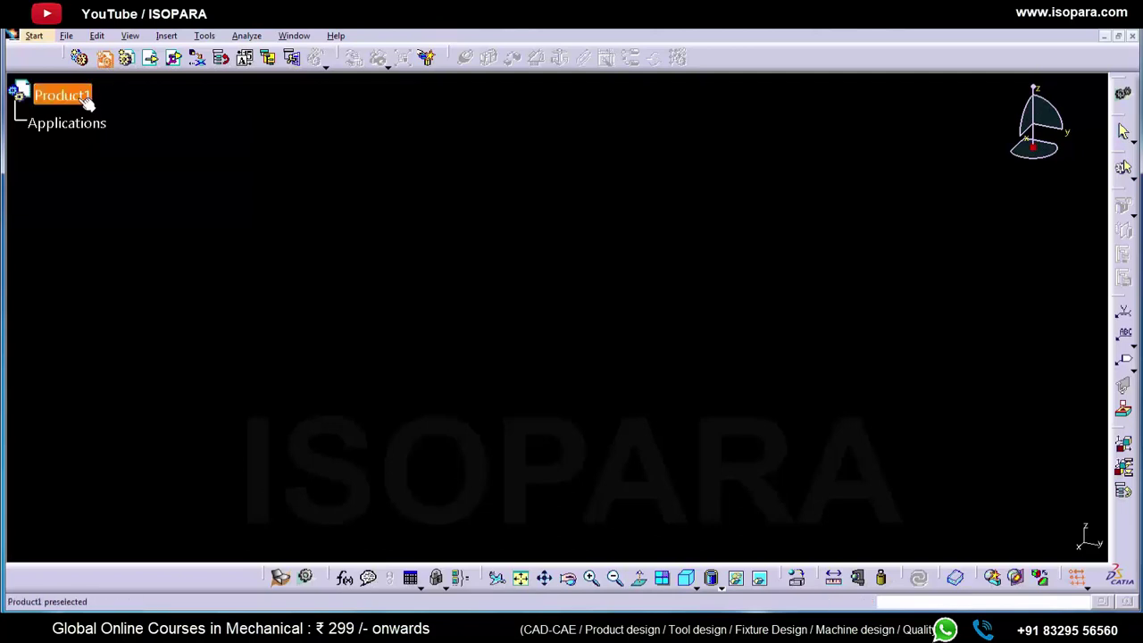
pyautogui.click(82, 96)
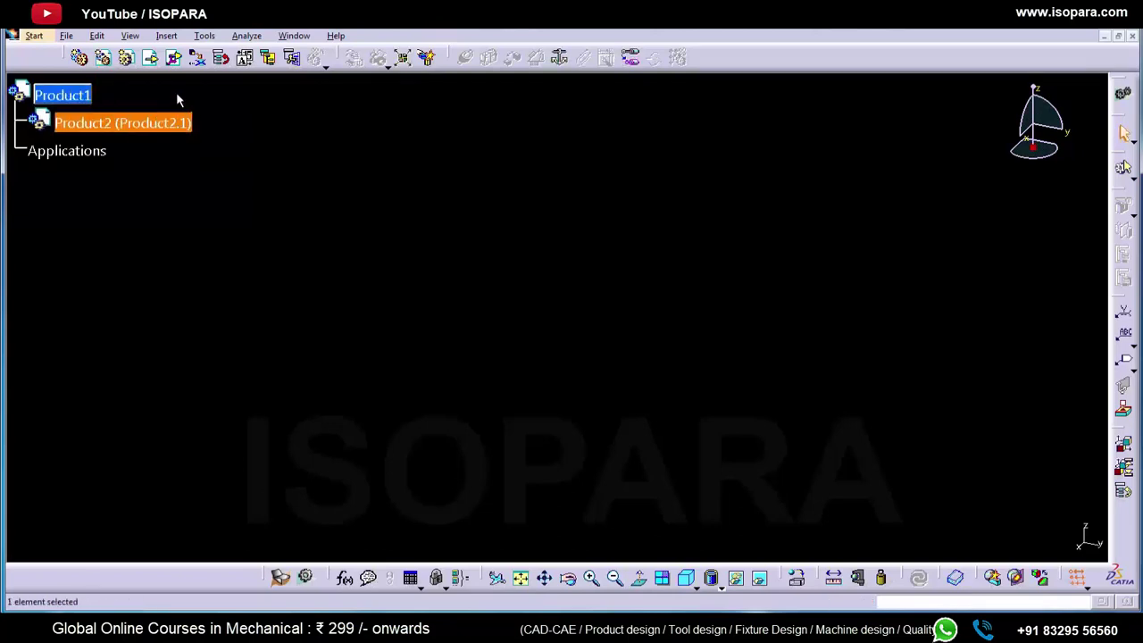
pyautogui.click(104, 58)
pyautogui.click(67, 95)
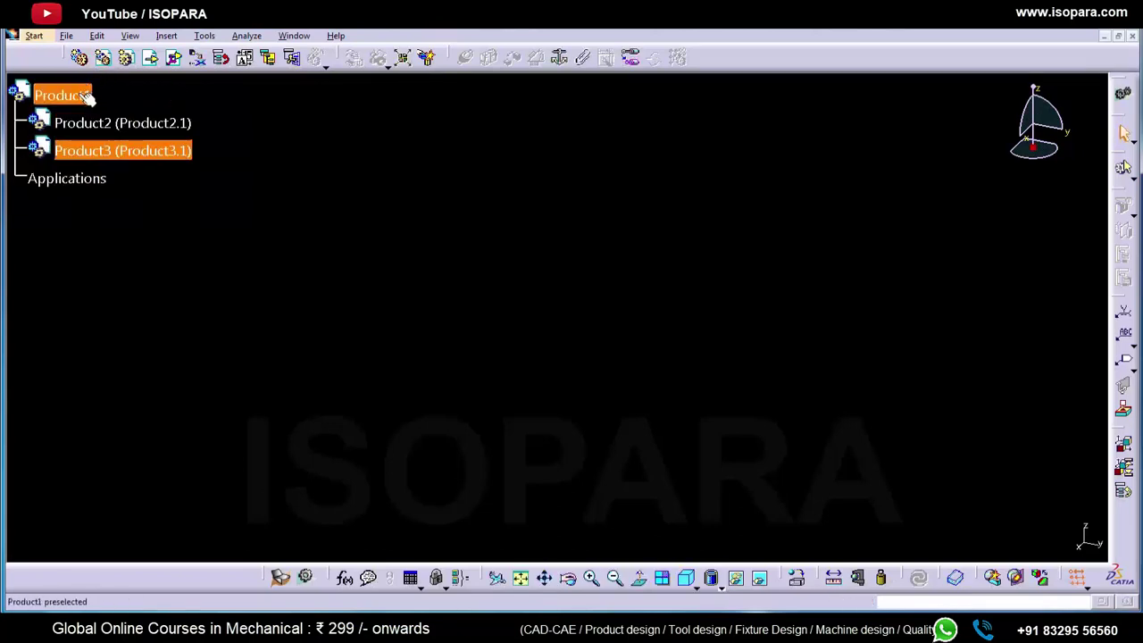
# - Set the root product's part number to PT_NAME OF THE PROJECT
pyautogui.scroll(2, 262, 177)
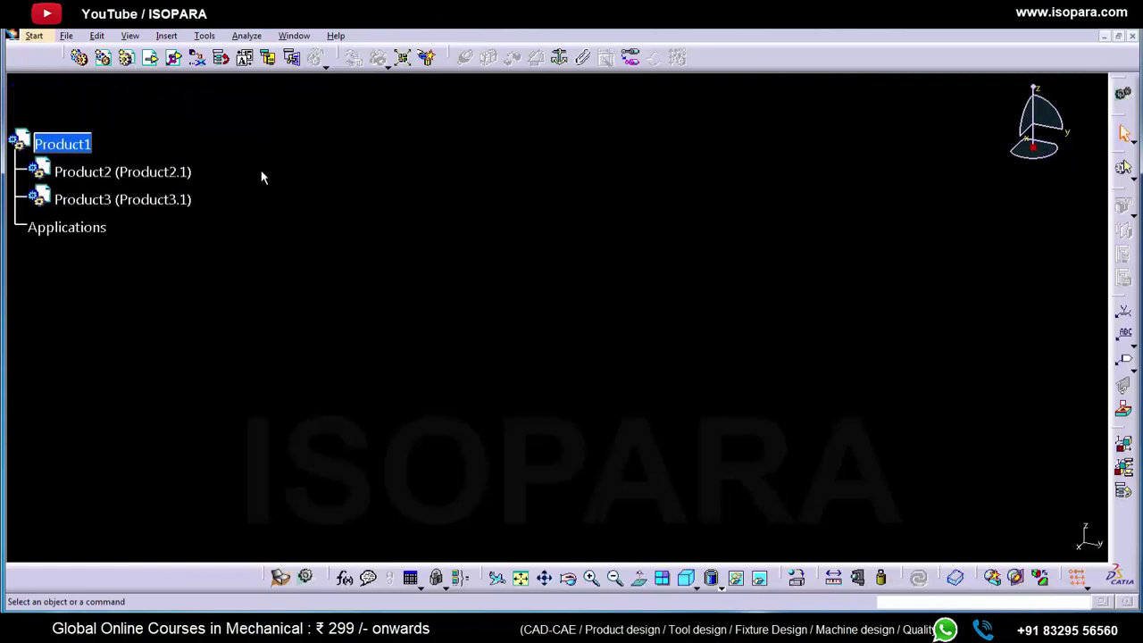
pyautogui.scroll(-2, 261, 177)
pyautogui.rightClick(55, 95)
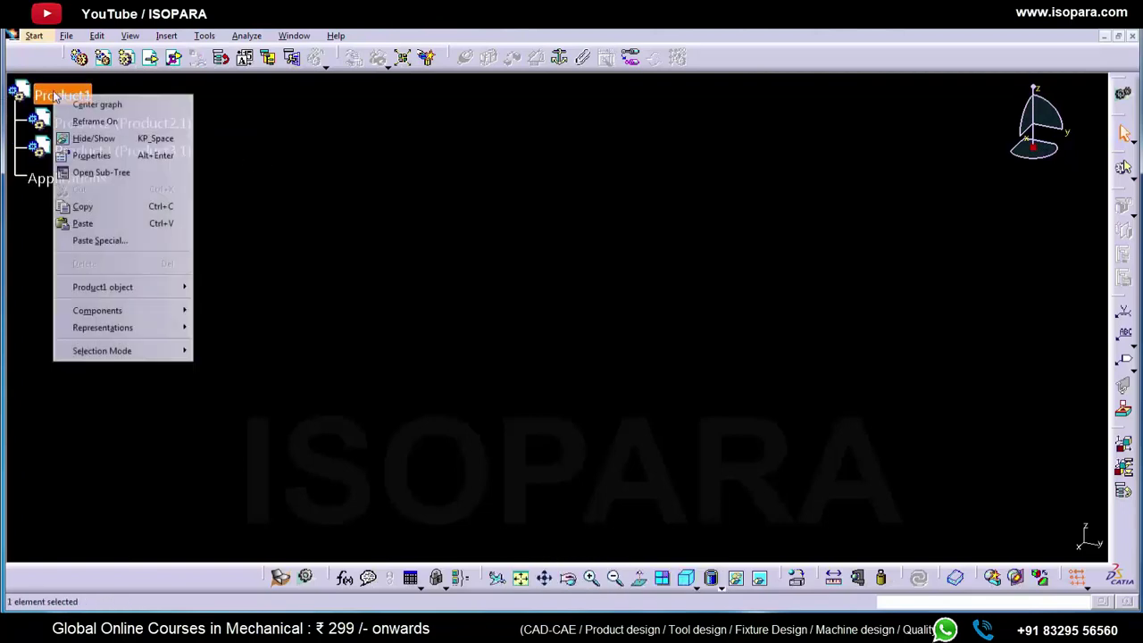
pyautogui.click(128, 157)
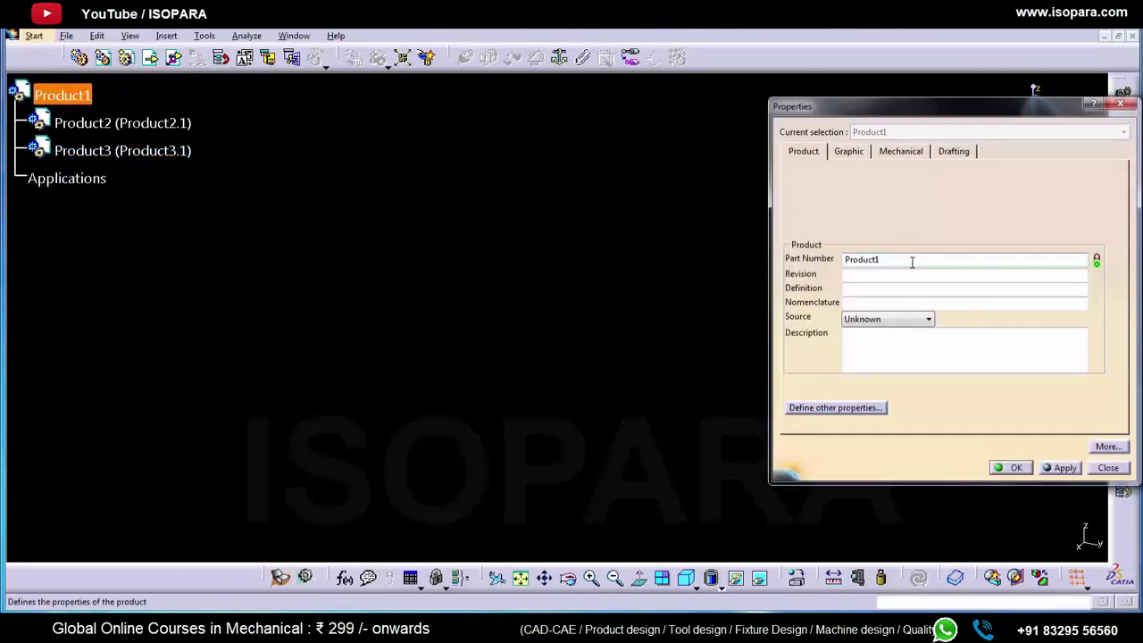
pyautogui.doubleClick(899, 258)
pyautogui.write('PT_NAME')
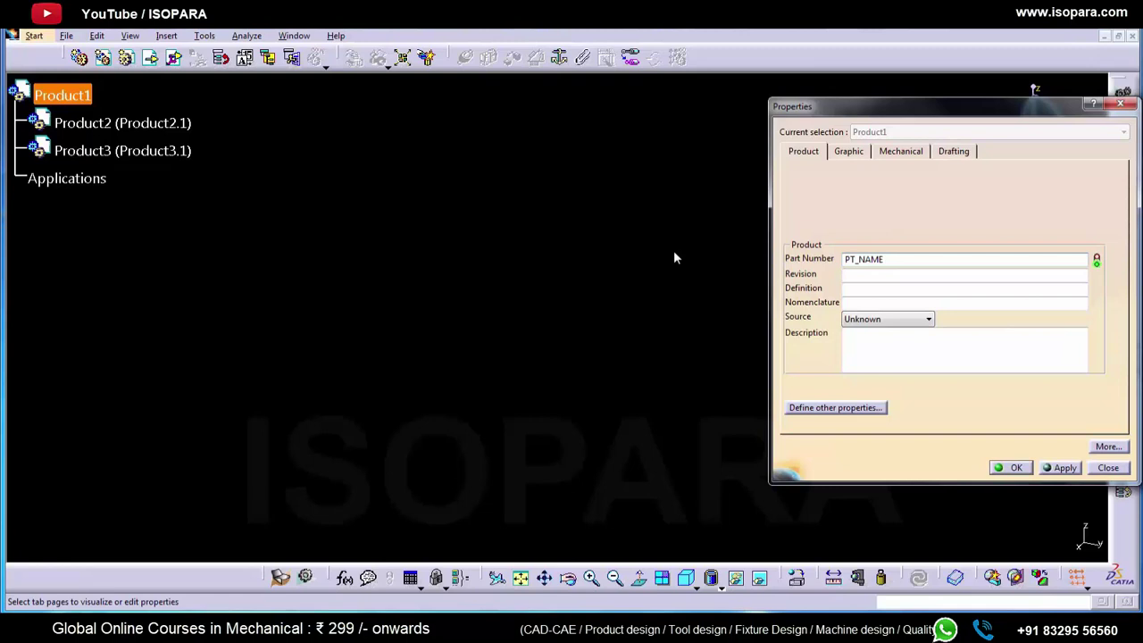
pyautogui.write(' OF THE PROJECT')
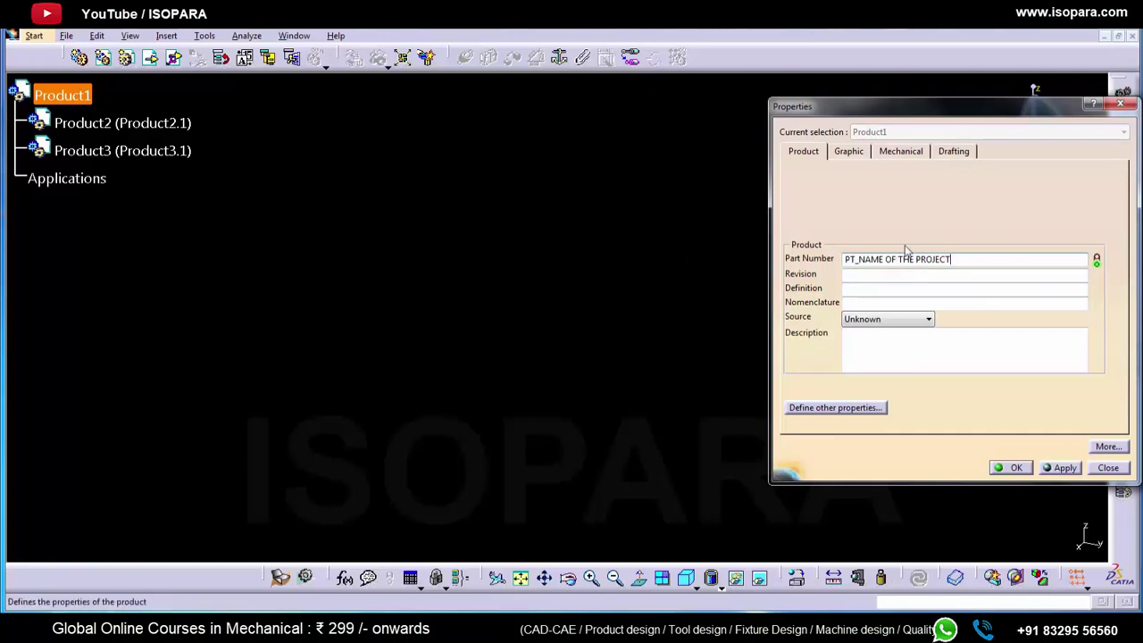
pyautogui.click(1012, 467)
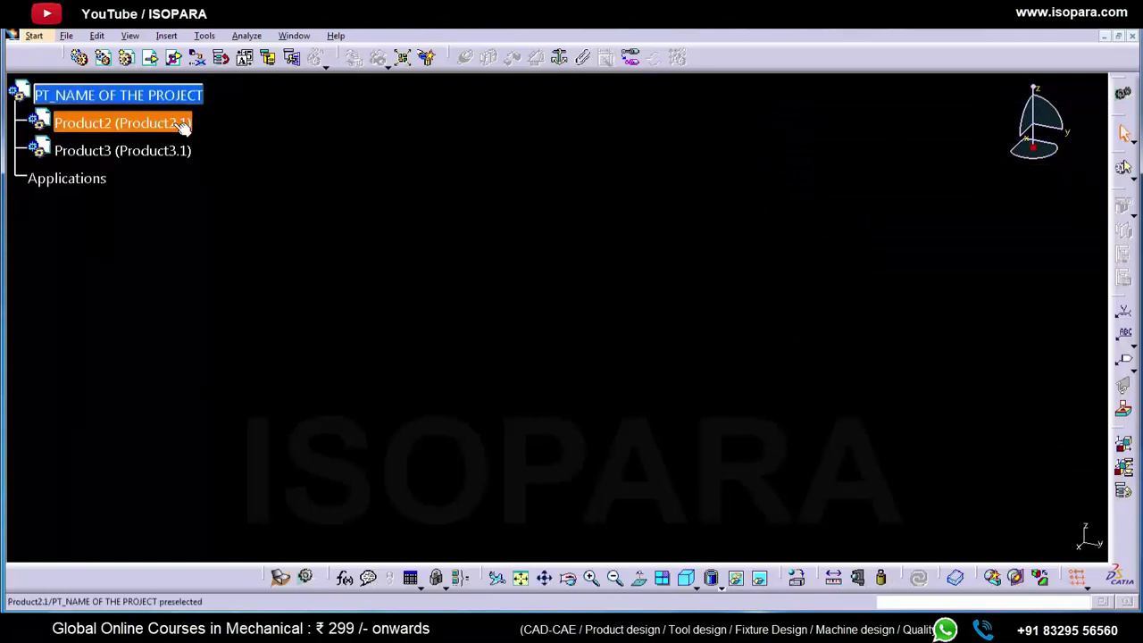
# - In Product2's properties, set both instance name and part number to INPUT
pyautogui.rightClick(100, 120)
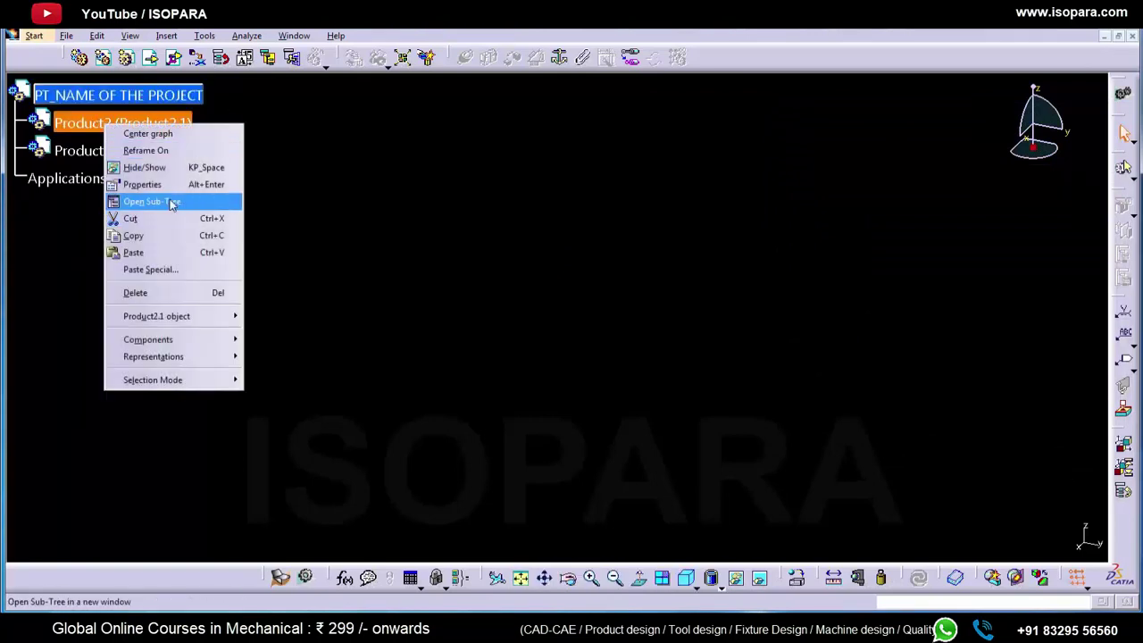
pyautogui.click(143, 184)
pyautogui.doubleClick(903, 209)
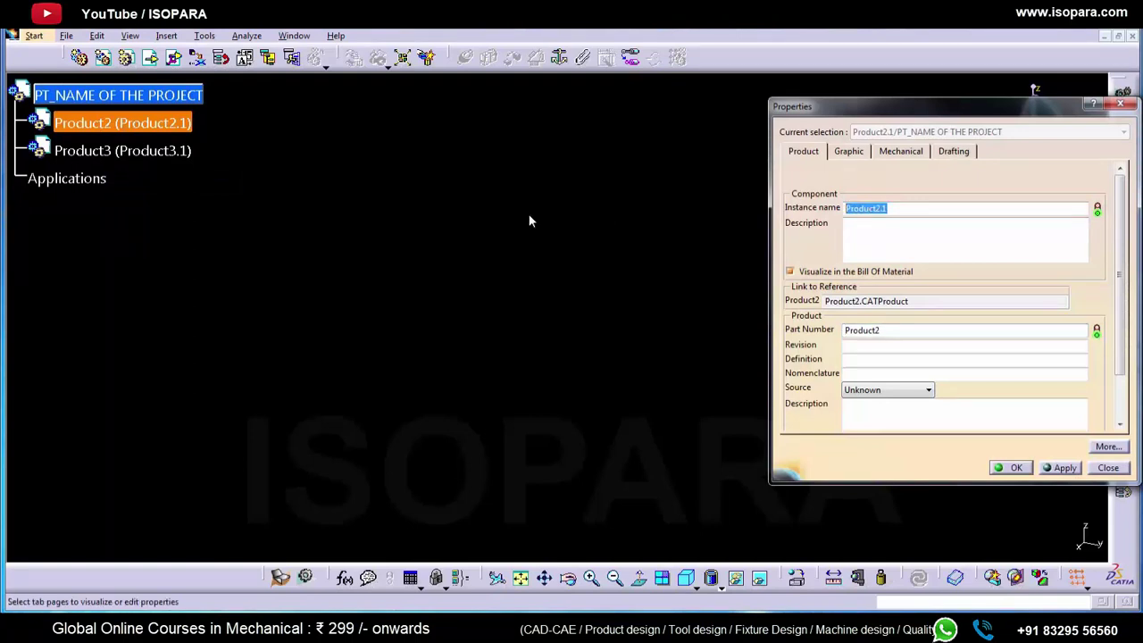
pyautogui.write('INPUT')
pyautogui.doubleClick(929, 330)
pyautogui.write('INPUT')
pyautogui.press('Return')
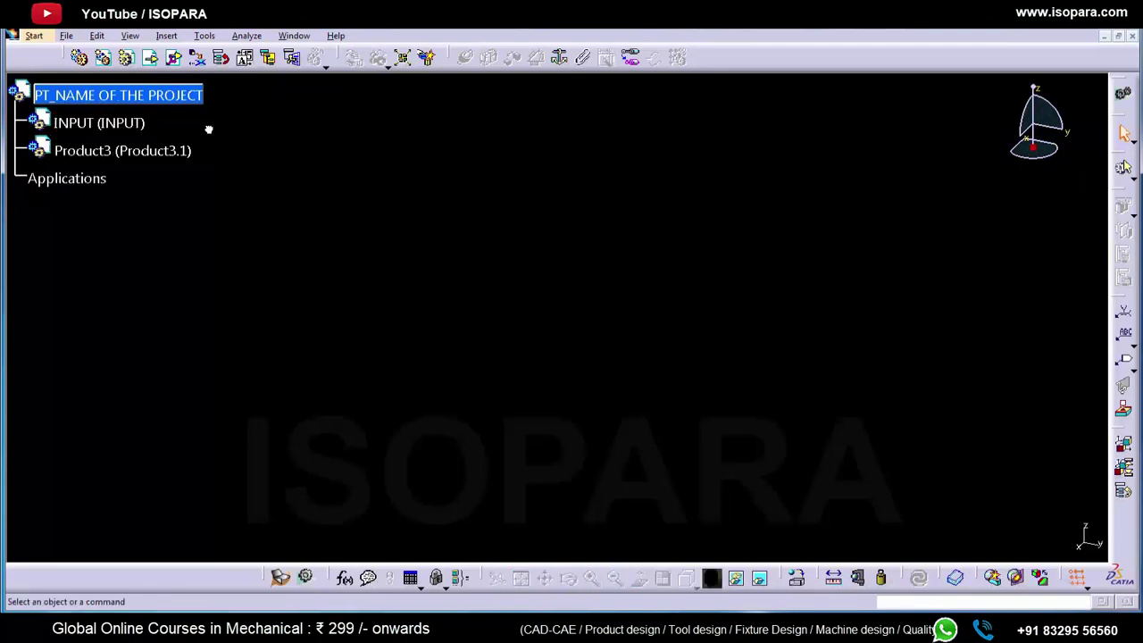
# - Set Product3's instance name to MAIN_ASSEMBLY
pyautogui.rightClick(150, 150)
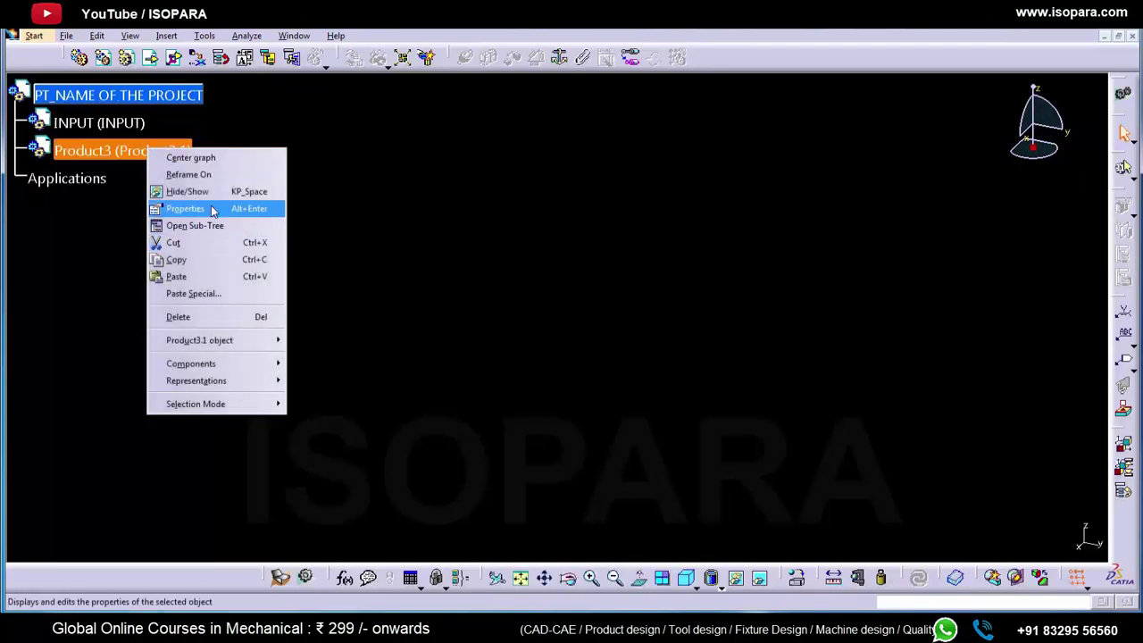
pyautogui.click(214, 208)
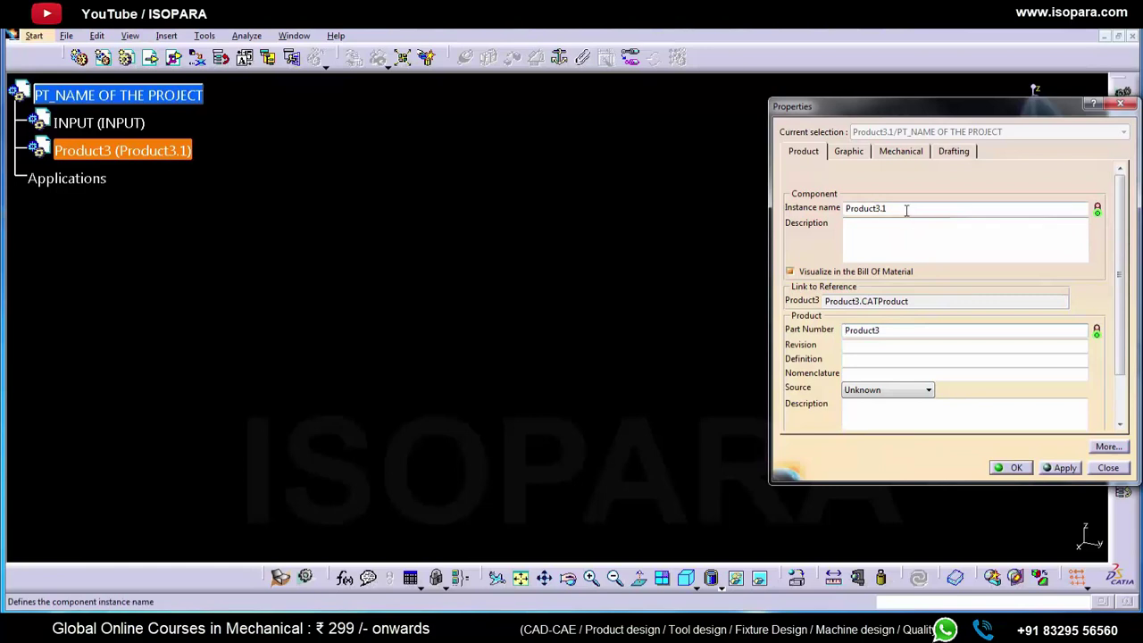
pyautogui.doubleClick(911, 209)
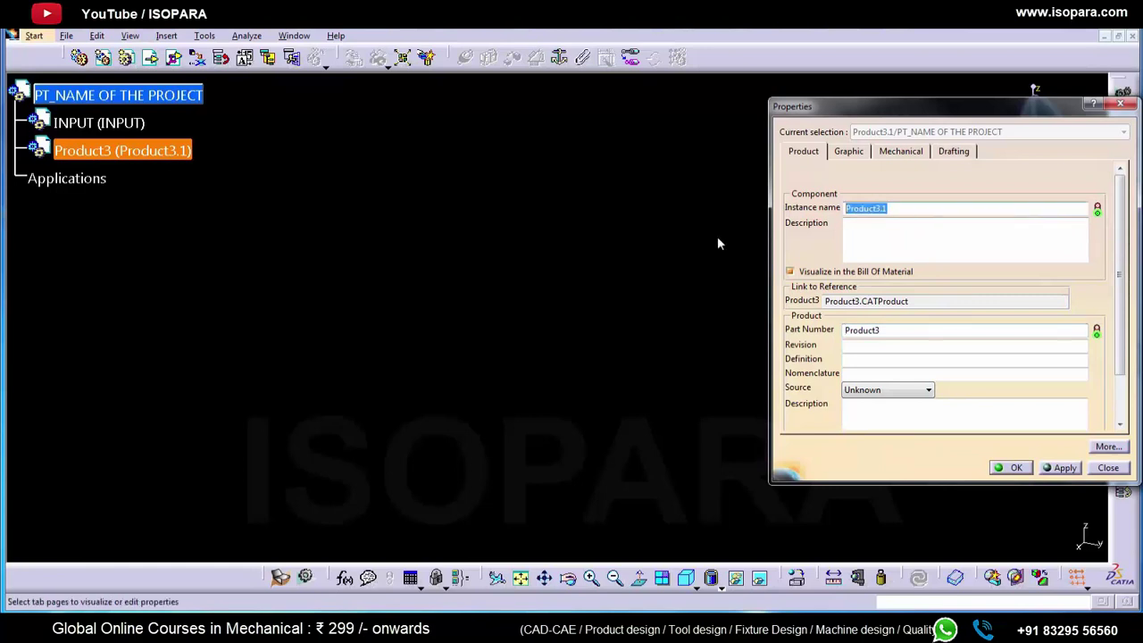
pyautogui.write('MAI')
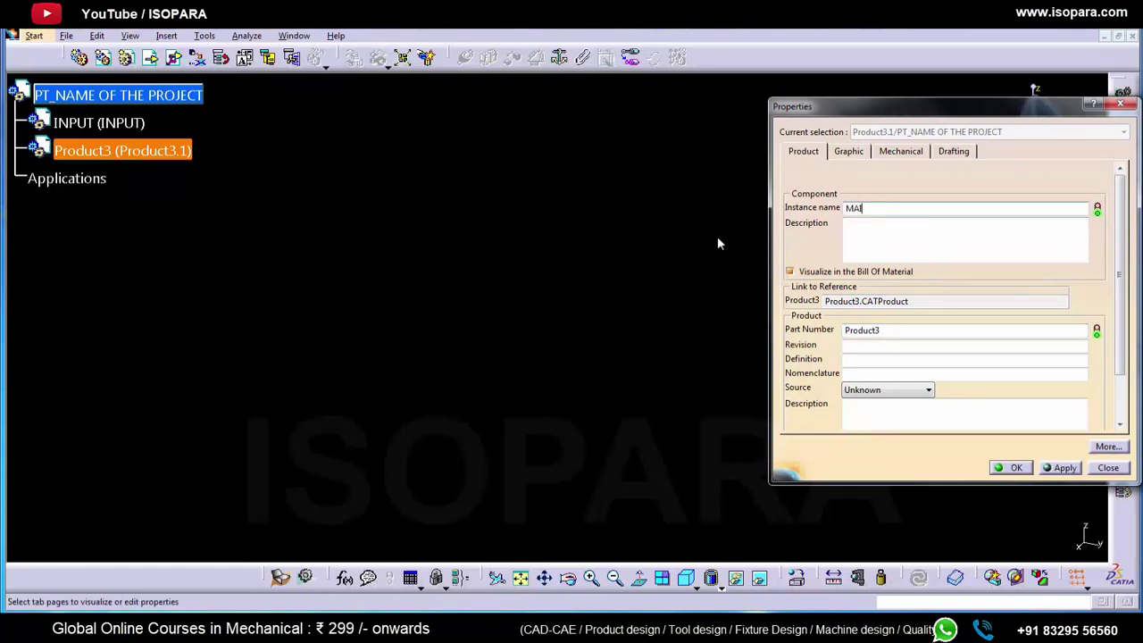
pyautogui.write('N_ASSEMBLY')
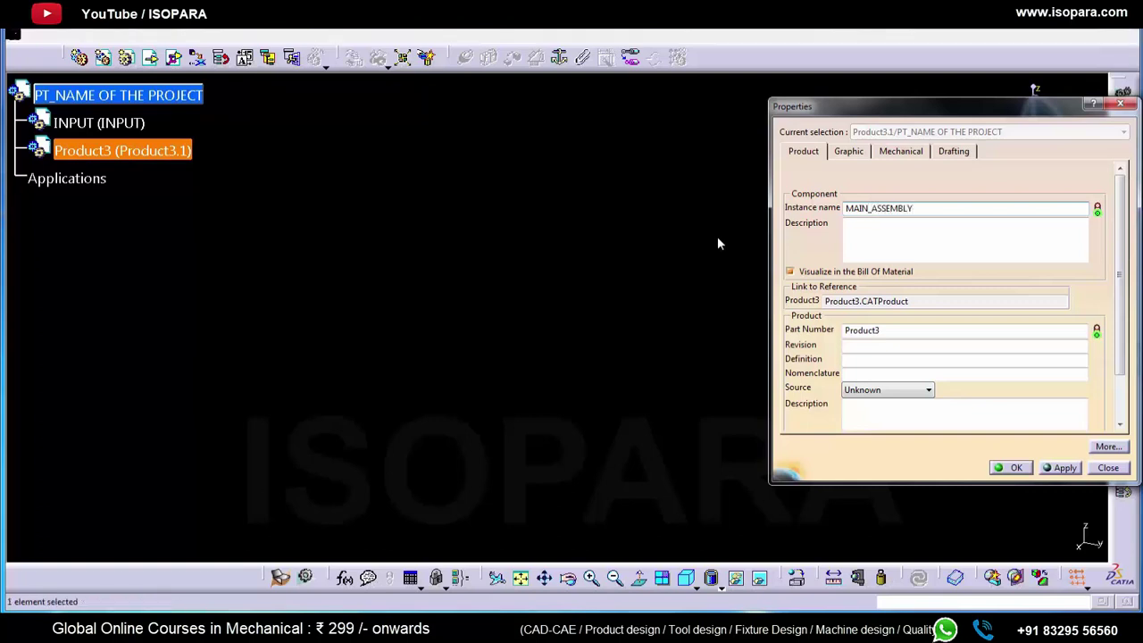
pyautogui.press('Return')
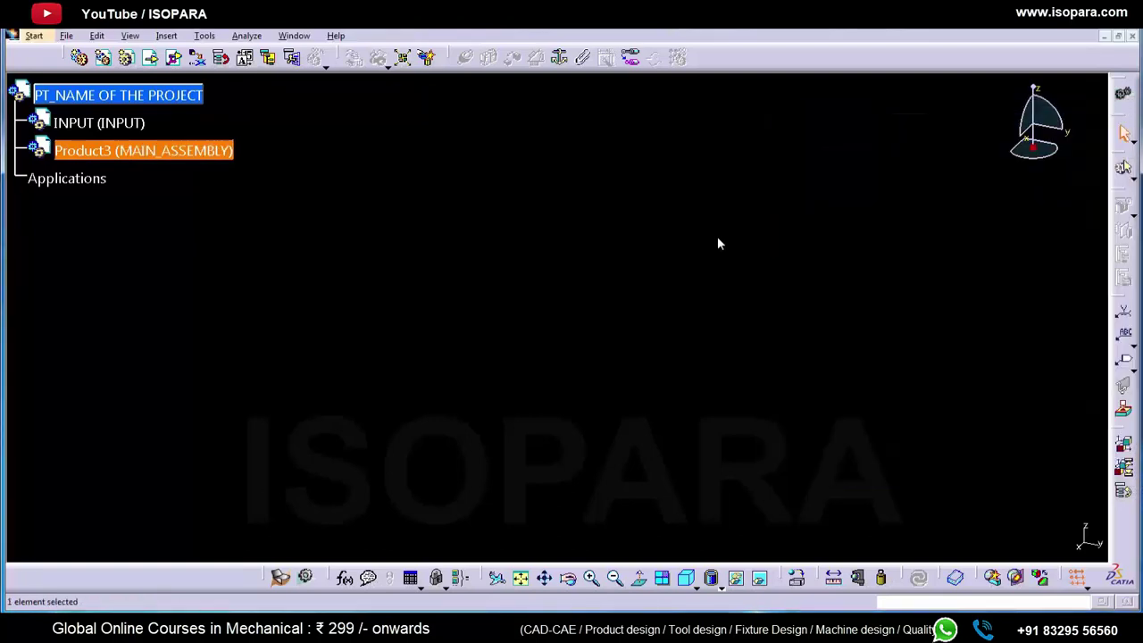
# - Copy MAIN_ASSEMBLY into Product3's part number as well
pyautogui.rightClick(198, 148)
pyautogui.click(222, 202)
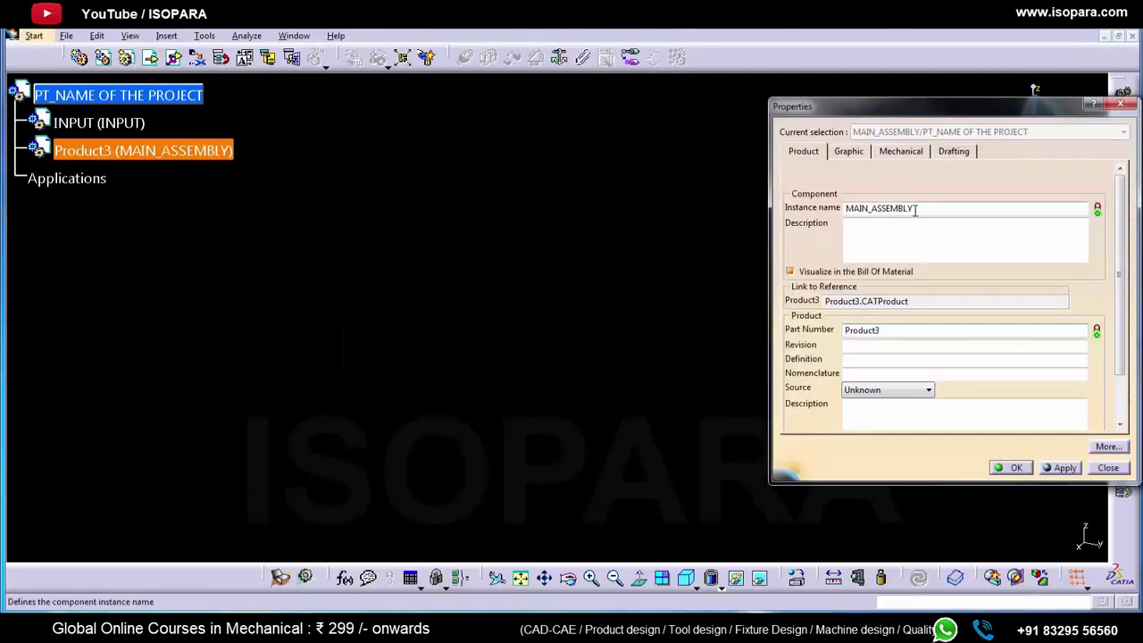
pyautogui.hotkey('ctrl', 'c')
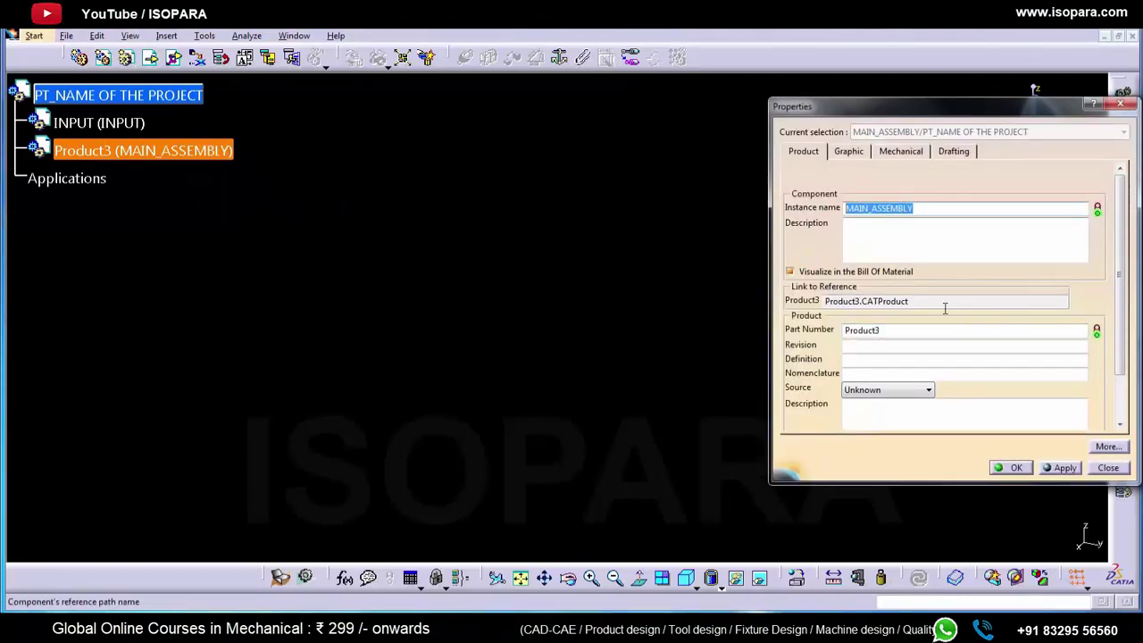
pyautogui.doubleClick(847, 329)
pyautogui.hotkey('ctrl', 'v')
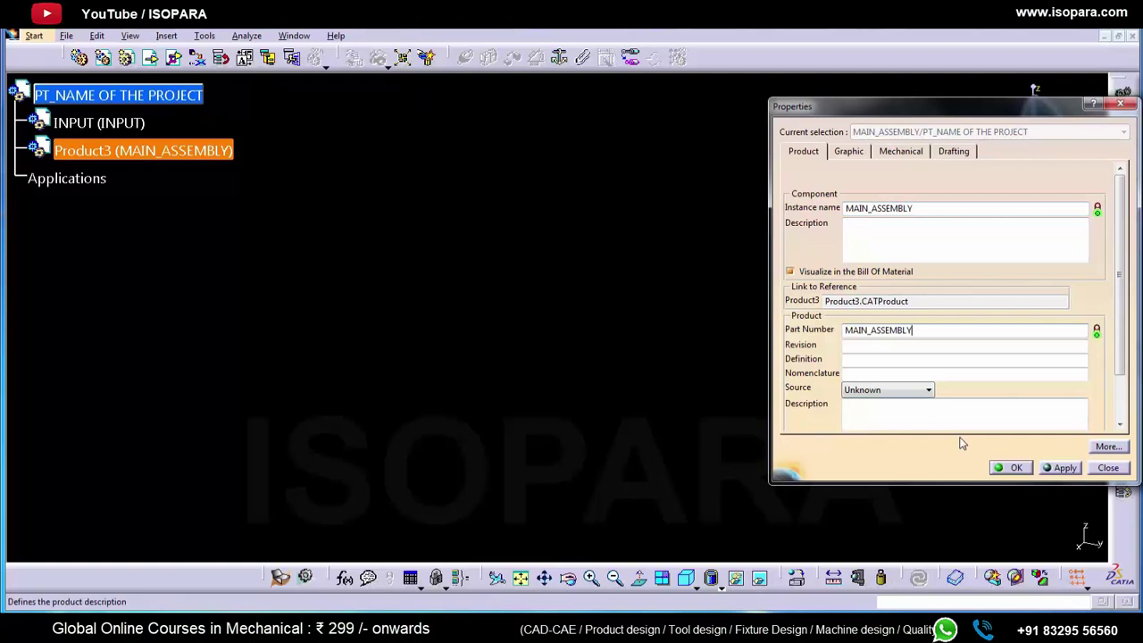
pyautogui.click(1010, 467)
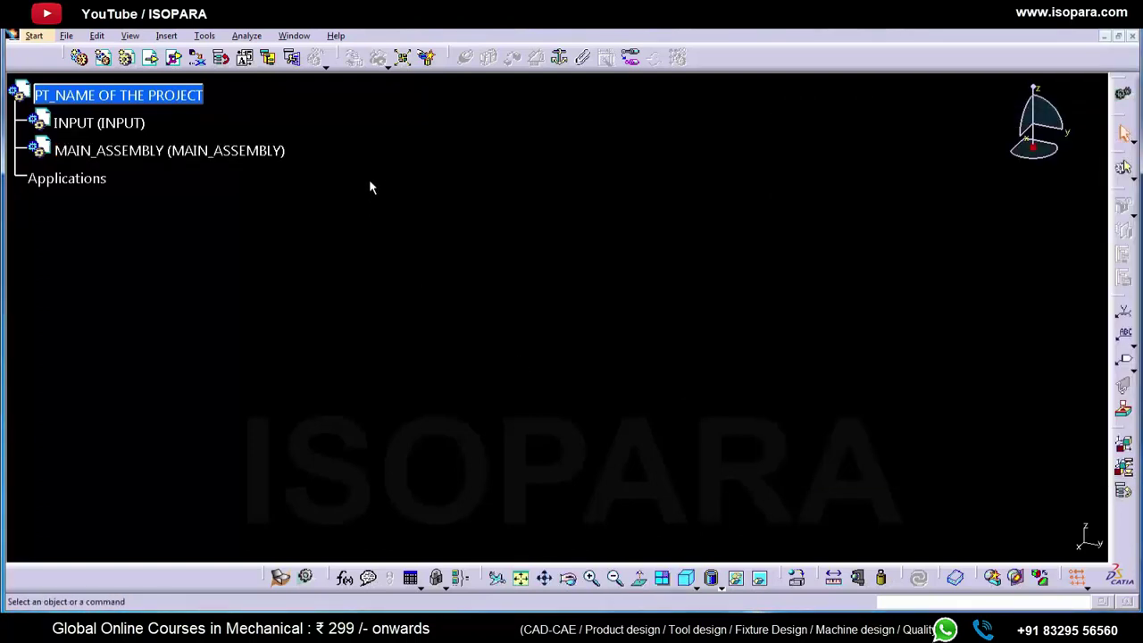
# - Add two new products, Product1 and Product2, under MAIN_ASSEMBLY, deleting a stray Part1
pyautogui.click(148, 58)
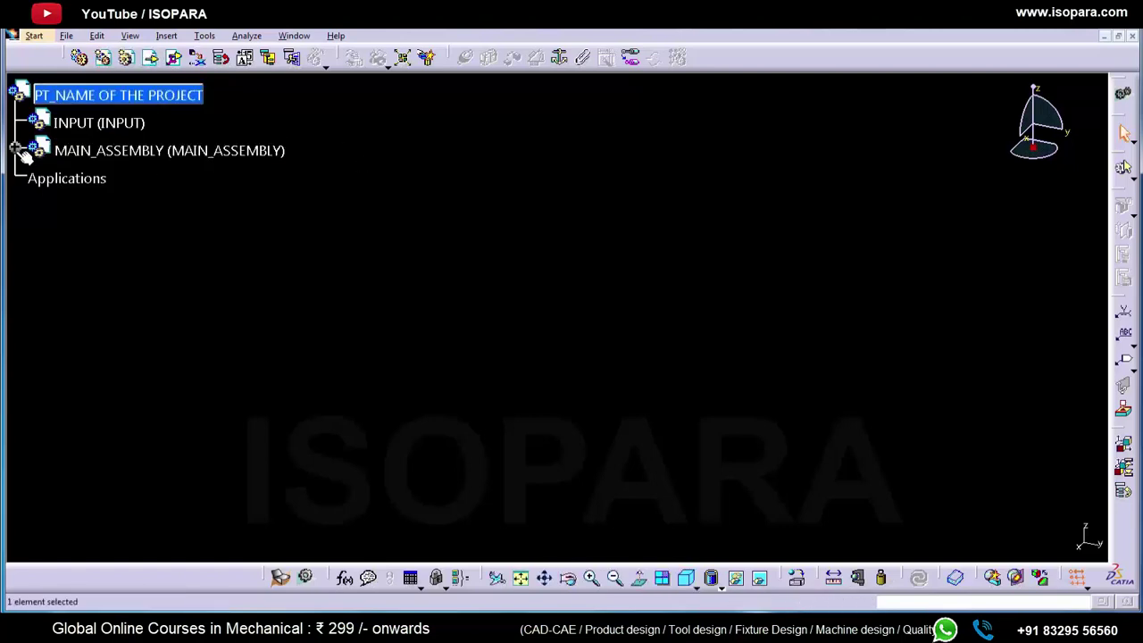
pyautogui.click(61, 151)
pyautogui.click(126, 61)
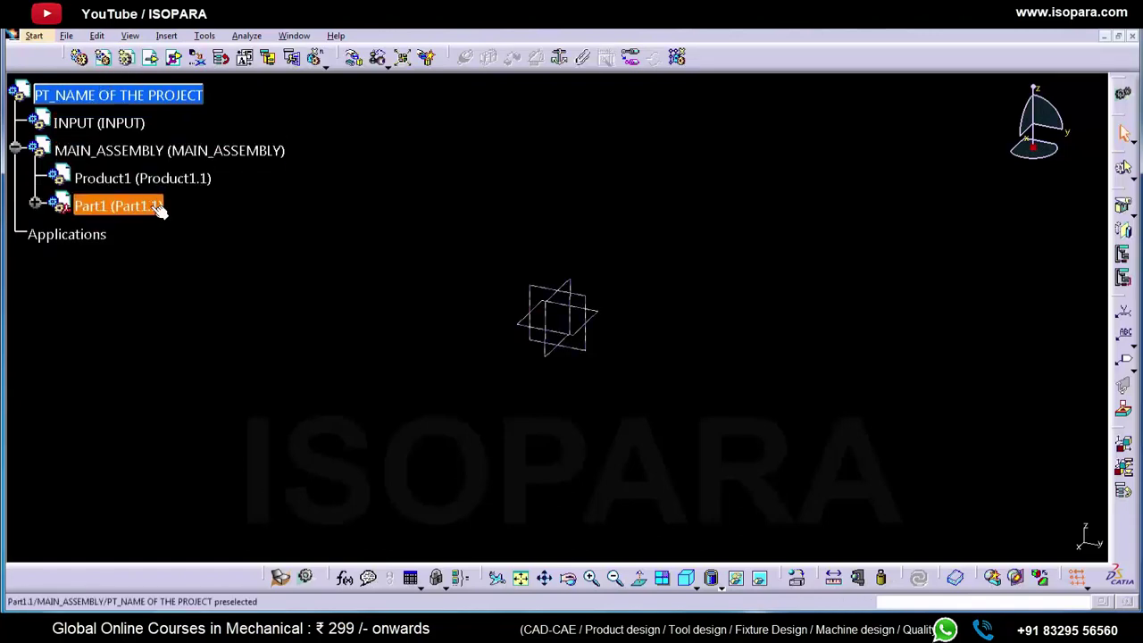
pyautogui.rightClick(147, 206)
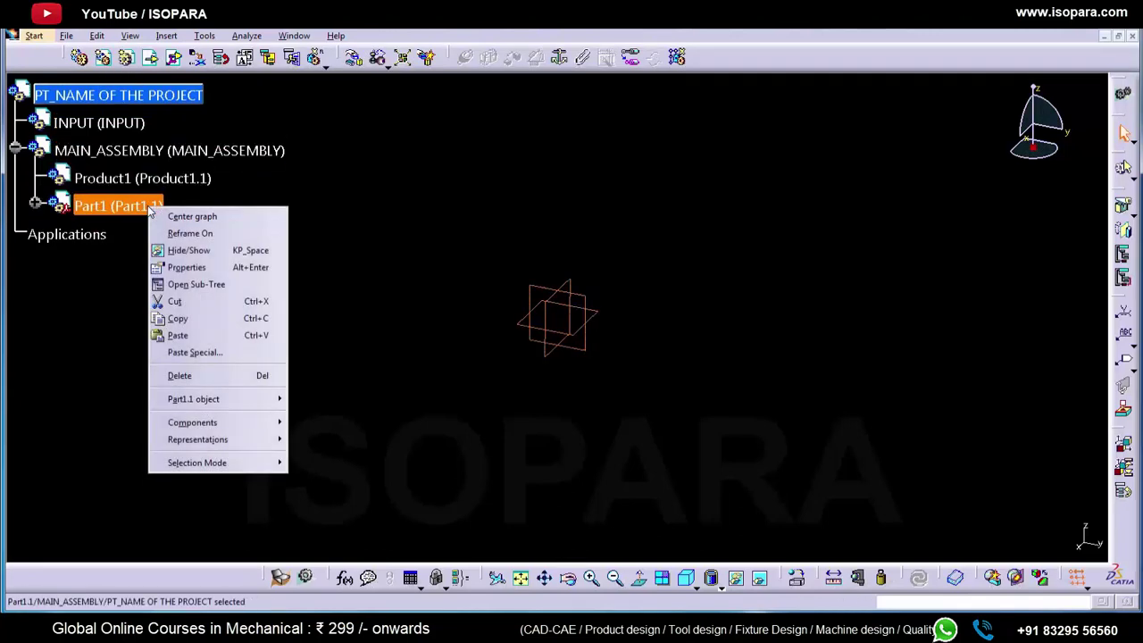
pyautogui.click(180, 376)
pyautogui.click(106, 59)
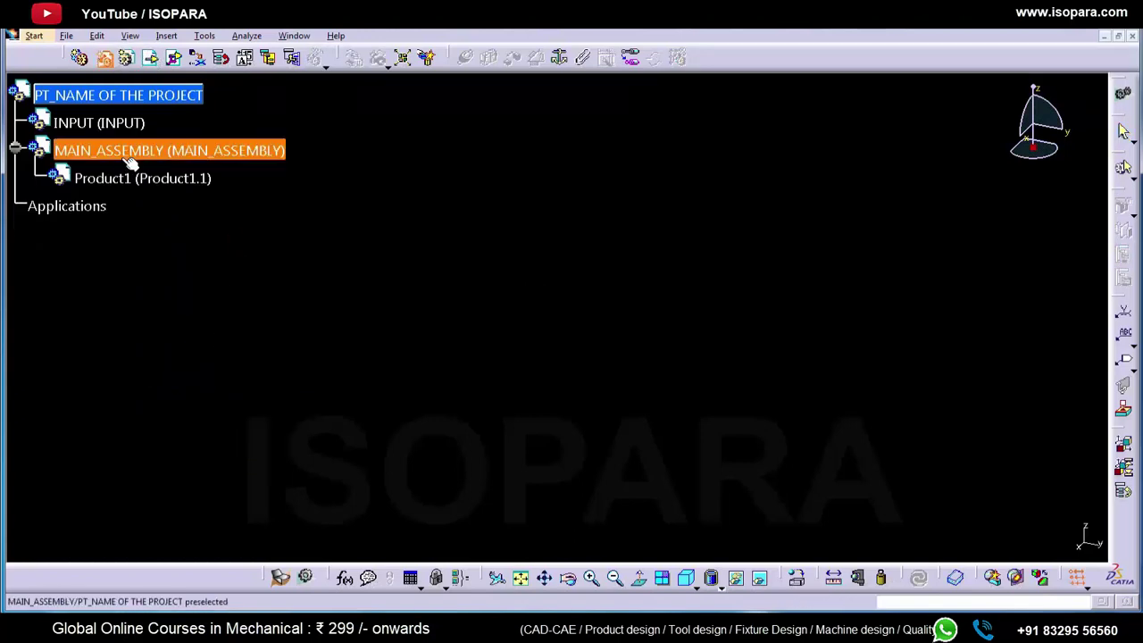
pyautogui.click(129, 153)
# - Name Product1 BOTTOM_ASS for both its instance name and part number
pyautogui.rightClick(181, 191)
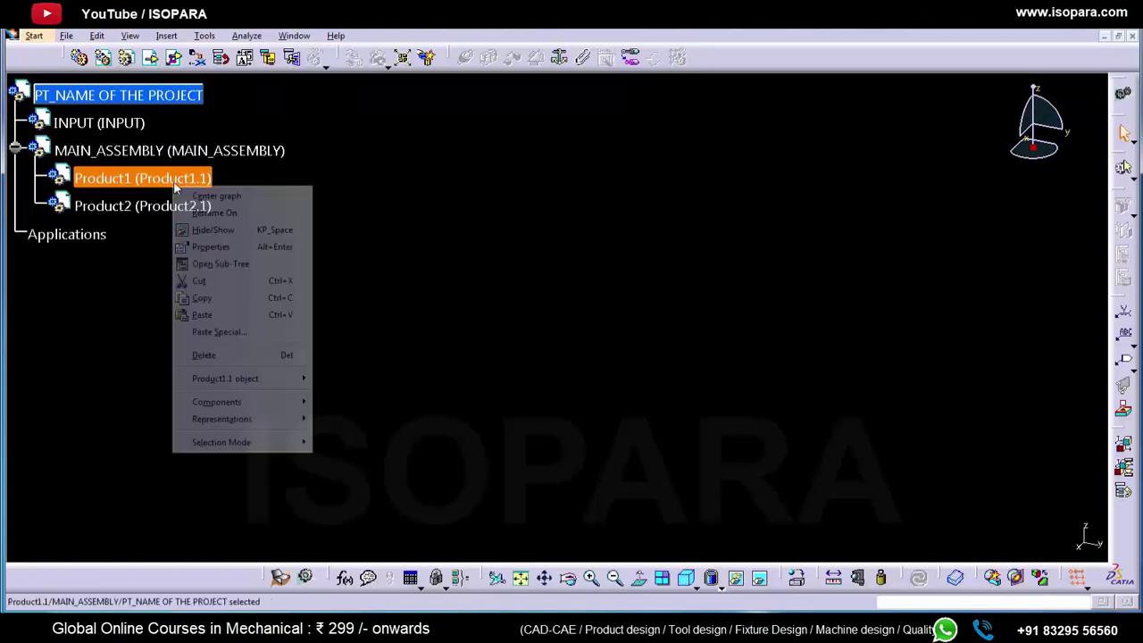
pyautogui.click(206, 245)
pyautogui.doubleClick(912, 211)
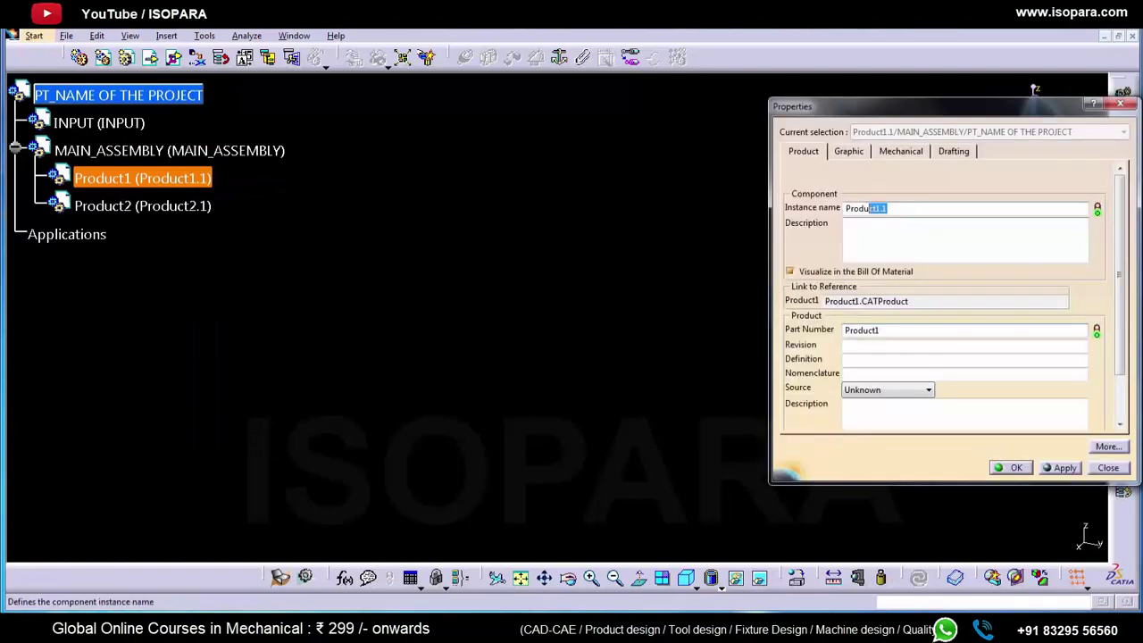
pyautogui.write('BOTT')
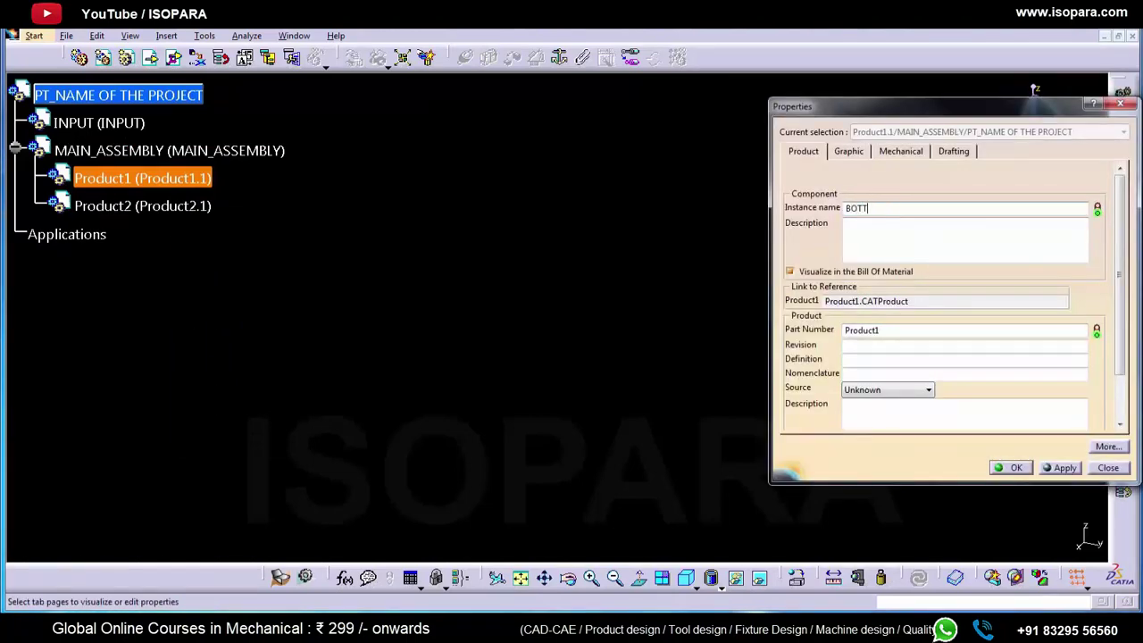
pyautogui.write('OM_ASS')
pyautogui.hotkey('ctrl', 'a')
pyautogui.hotkey('ctrl', 'c')
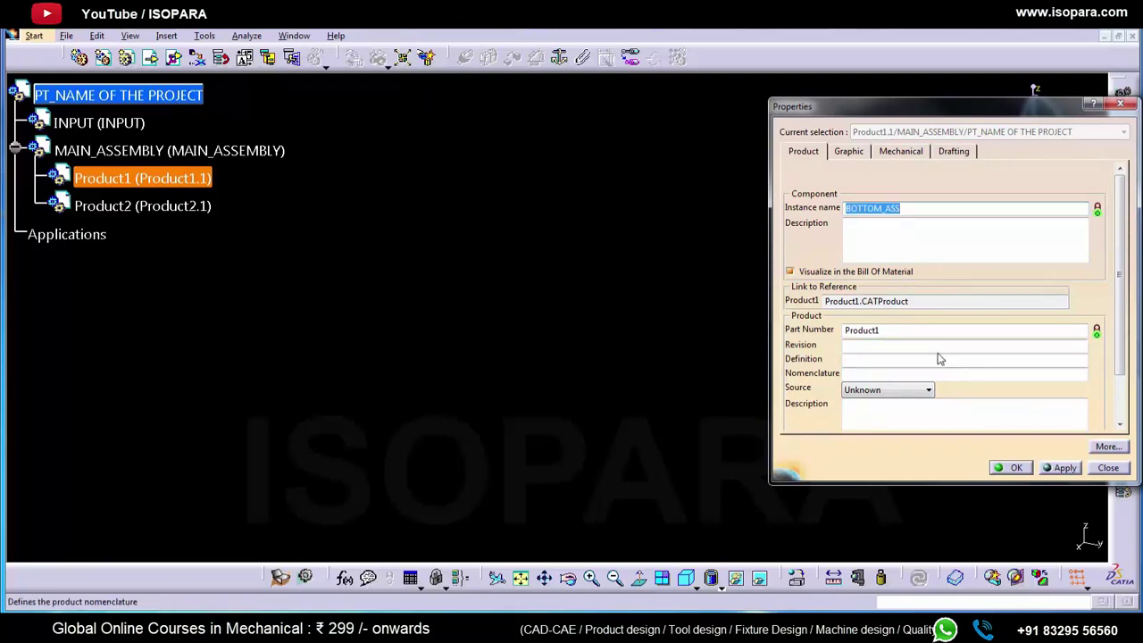
pyautogui.doubleClick(906, 331)
pyautogui.hotkey('ctrl', 'v')
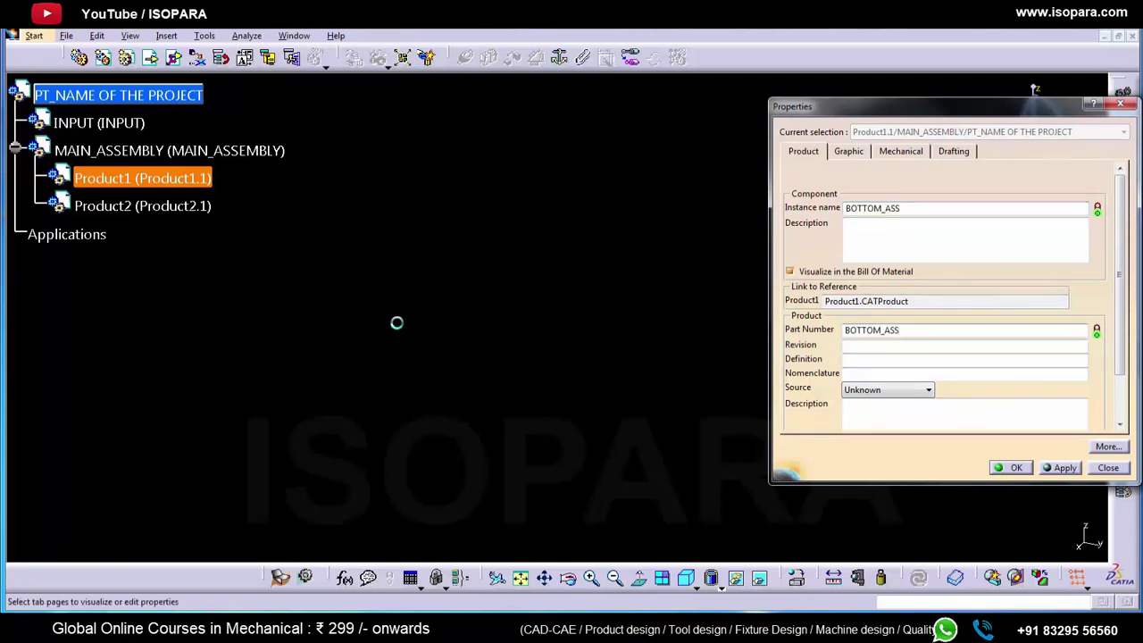
pyautogui.press('Return')
# - In Product2's properties, enter TOP_ASS as instance name and paste it as part number
pyautogui.rightClick(191, 209)
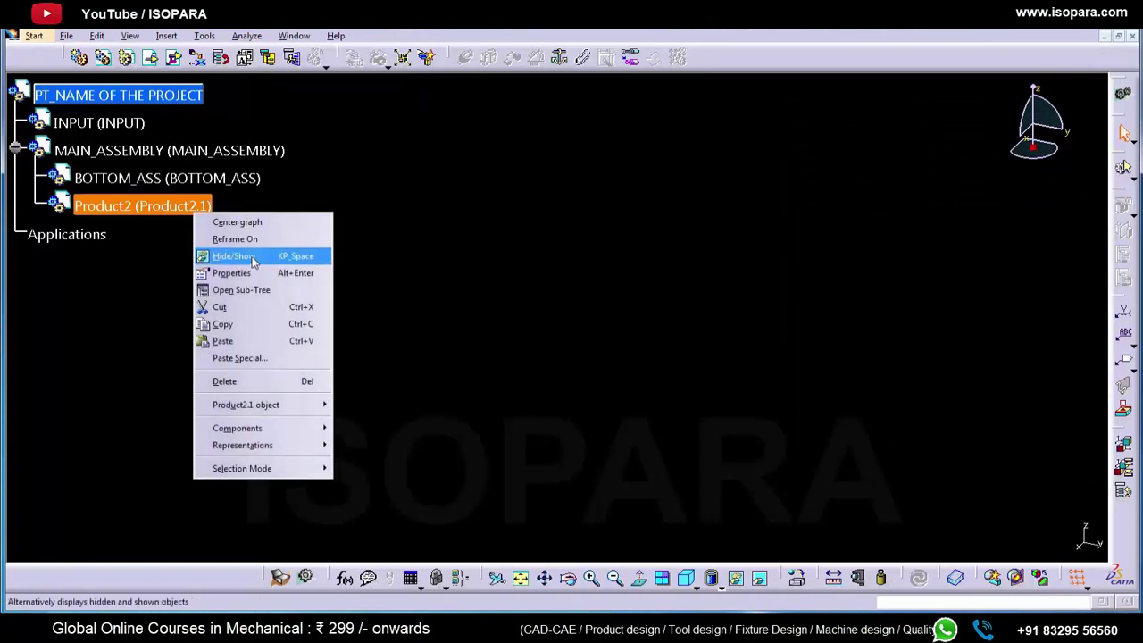
pyautogui.click(255, 272)
pyautogui.doubleClick(905, 208)
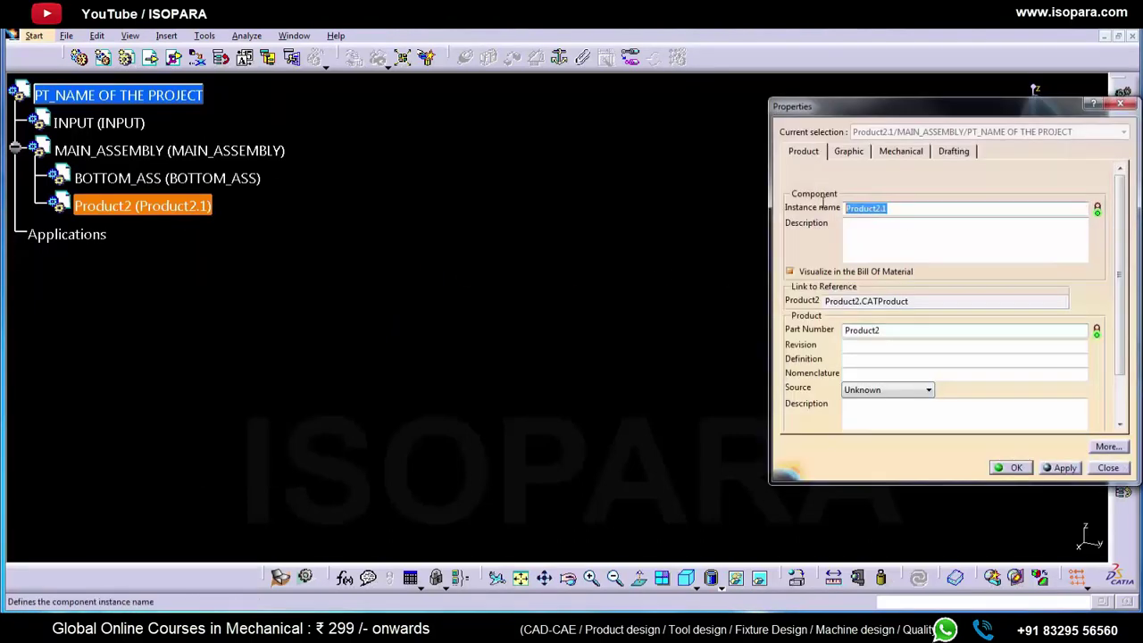
pyautogui.hotkey('ctrl', 'v')
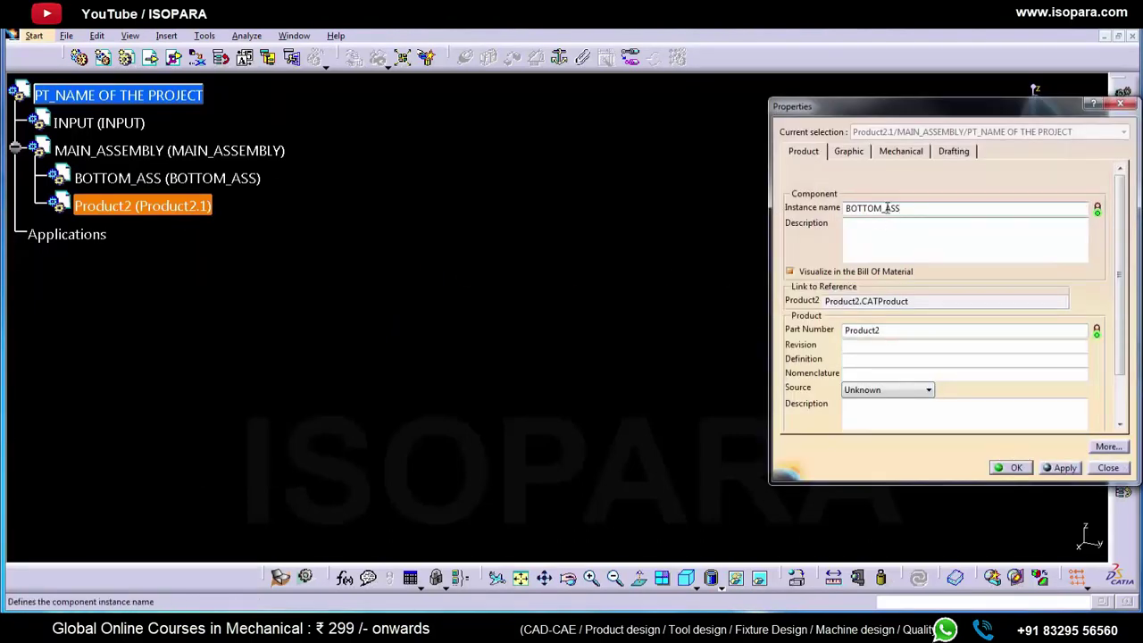
pyautogui.moveTo(902, 208); pyautogui.dragTo(766, 211)
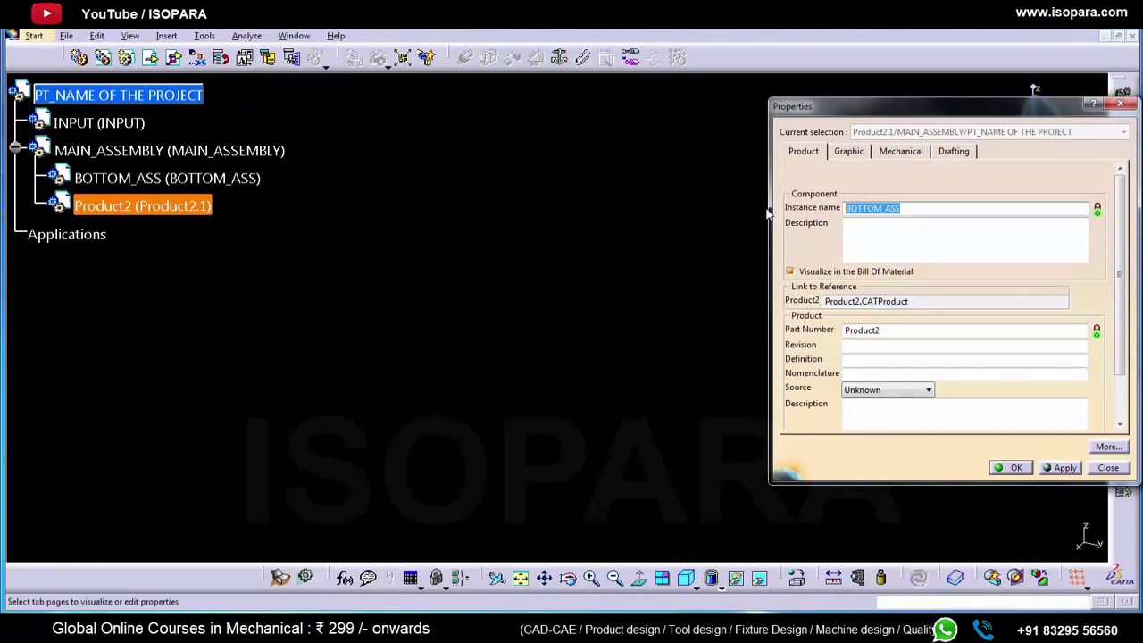
pyautogui.write('TOP_ASS')
pyautogui.hotkey('shift', 'Home')
pyautogui.hotkey('ctrl', 'c')
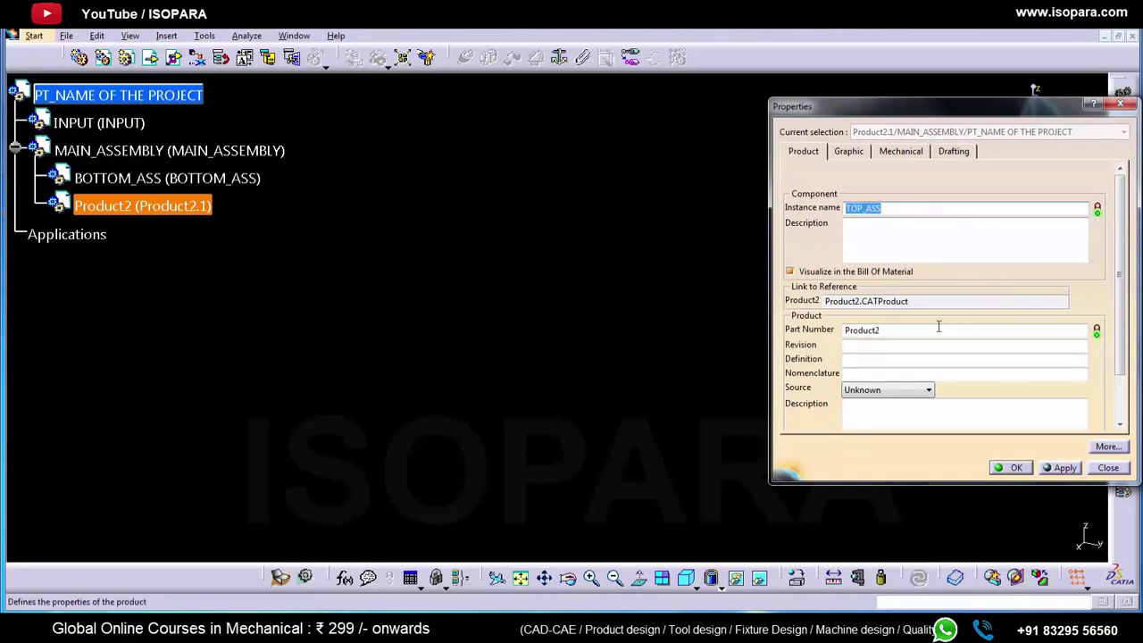
pyautogui.click(937, 330)
pyautogui.hotkey('shift', 'Home')
pyautogui.hotkey('ctrl', 'v')
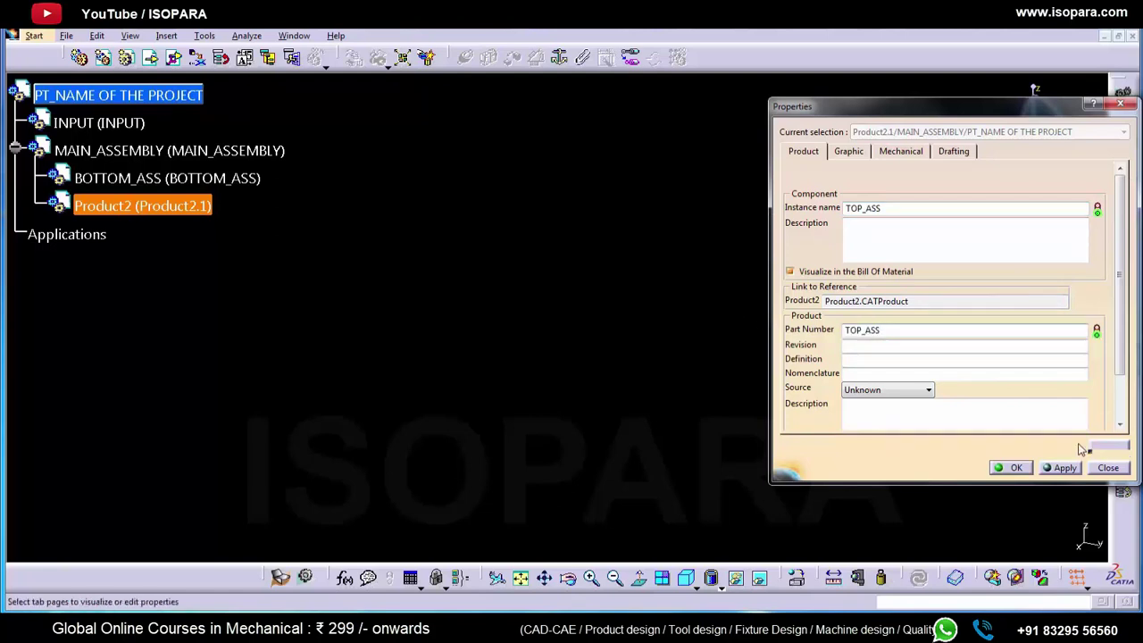
pyautogui.click(1016, 468)
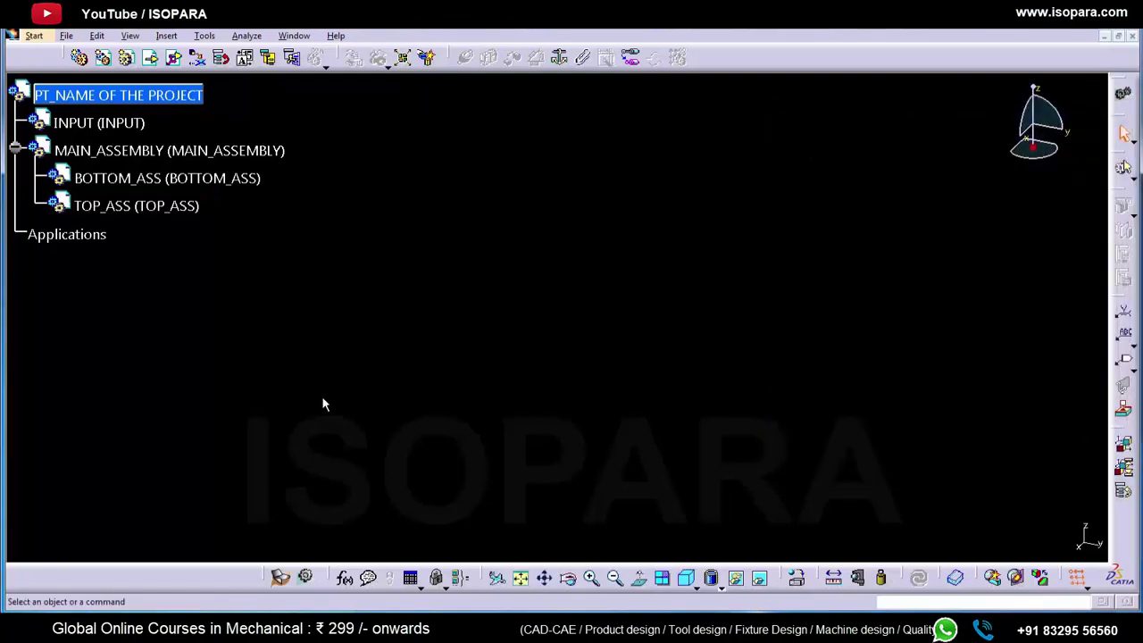
# - Collapse MAIN_ASSEMBLY, insert a new part Part2 into INPUT, and activate it
pyautogui.click(15, 150)
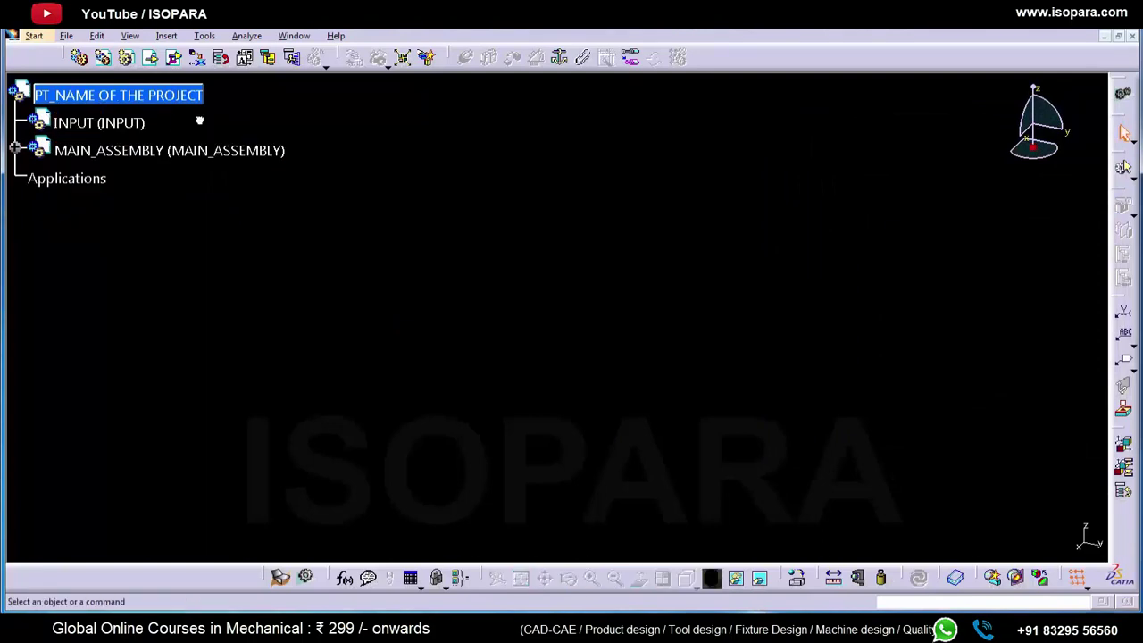
pyautogui.click(82, 123)
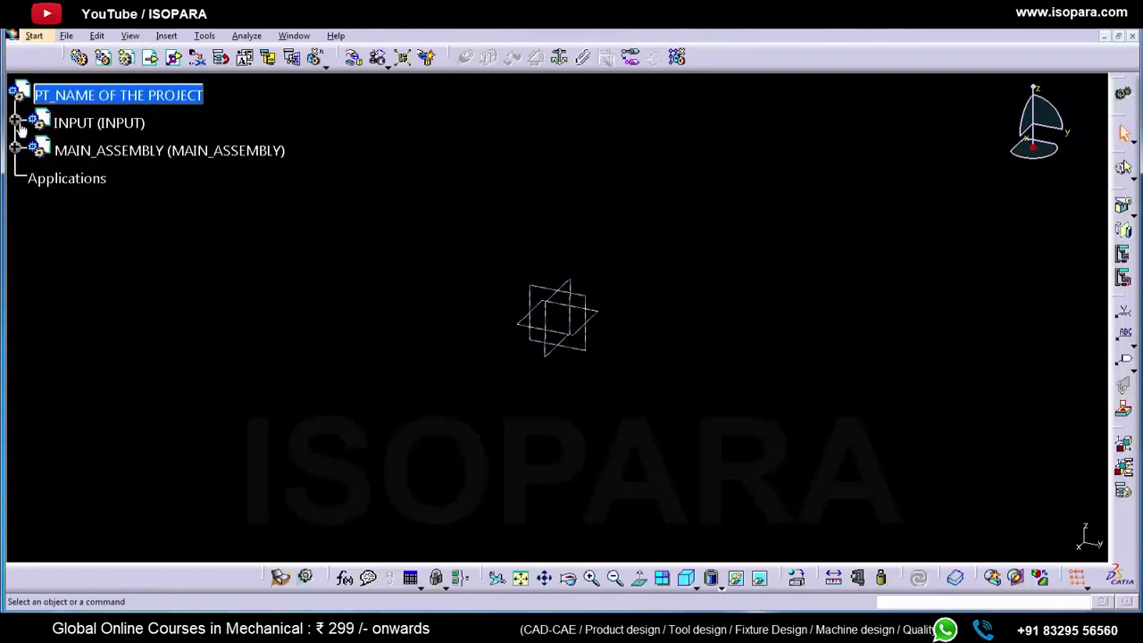
pyautogui.click(280, 158)
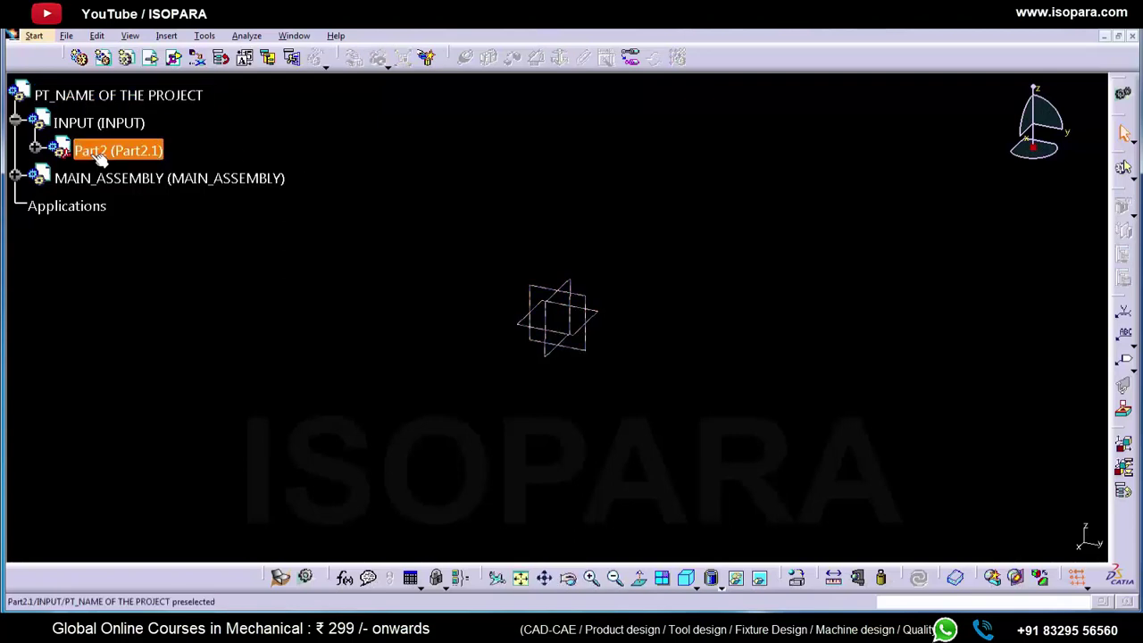
pyautogui.click(59, 152)
pyautogui.click(37, 149)
pyautogui.doubleClick(109, 178)
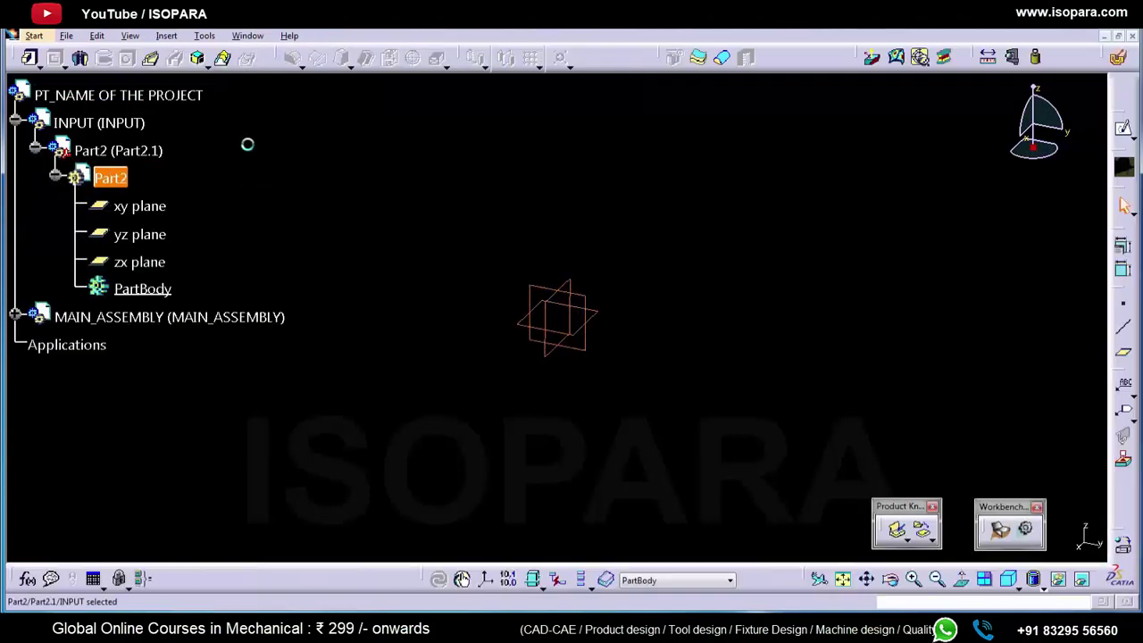
# - Name the new part DSS for both instance name and part number
pyautogui.rightClick(130, 152)
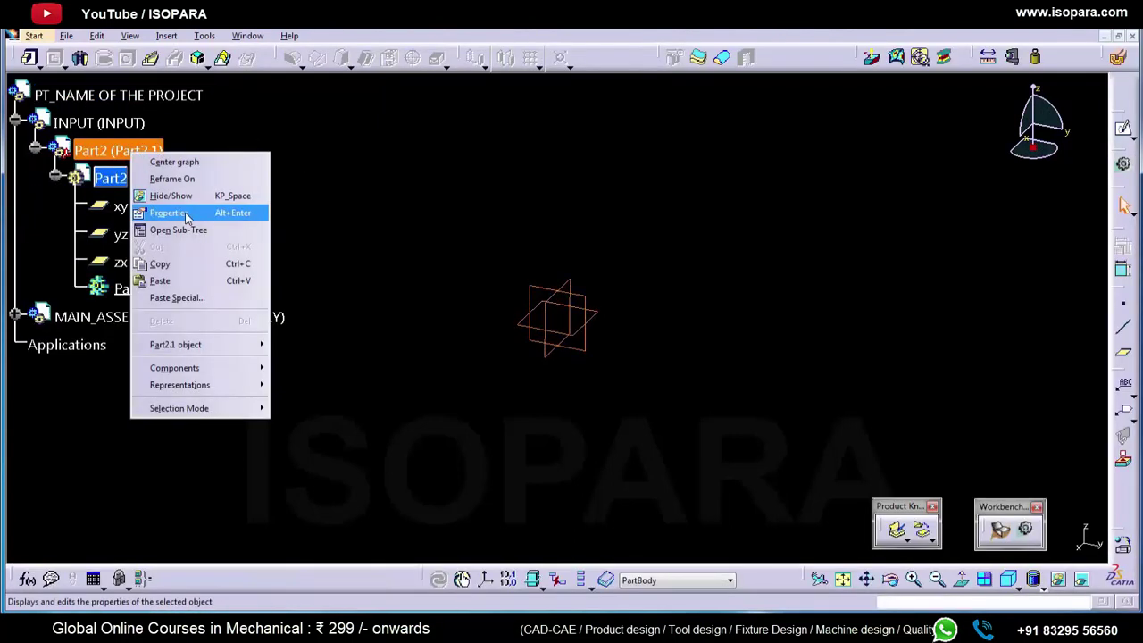
pyautogui.click(166, 212)
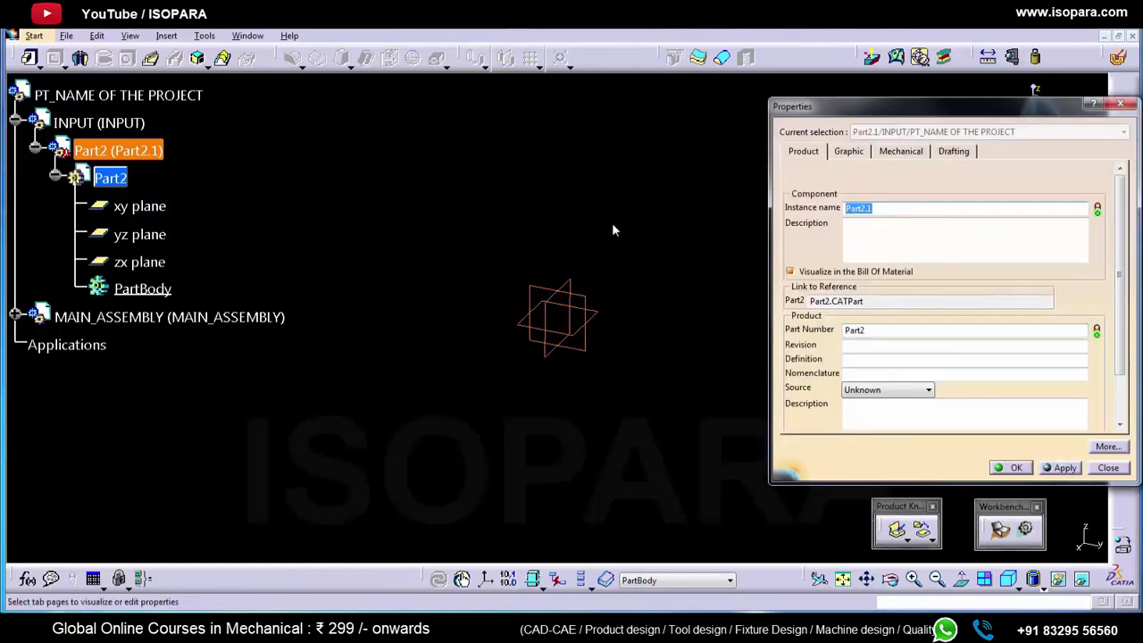
pyautogui.write('DSS')
pyautogui.click(885, 331)
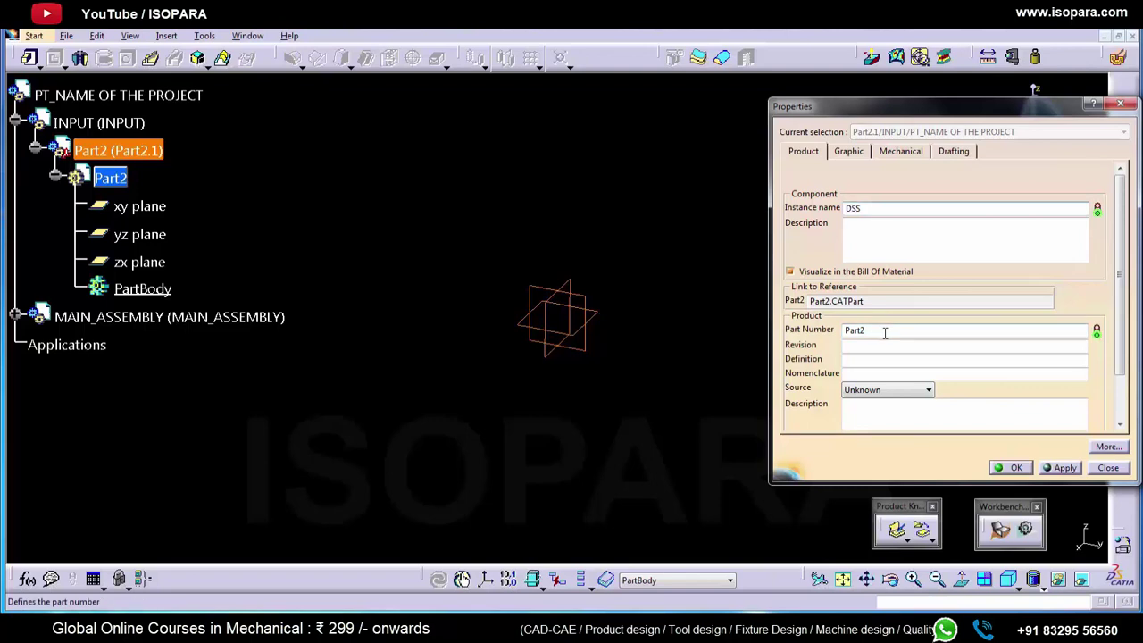
pyautogui.doubleClick(885, 332)
pyautogui.write('DSS')
pyautogui.press('Return')
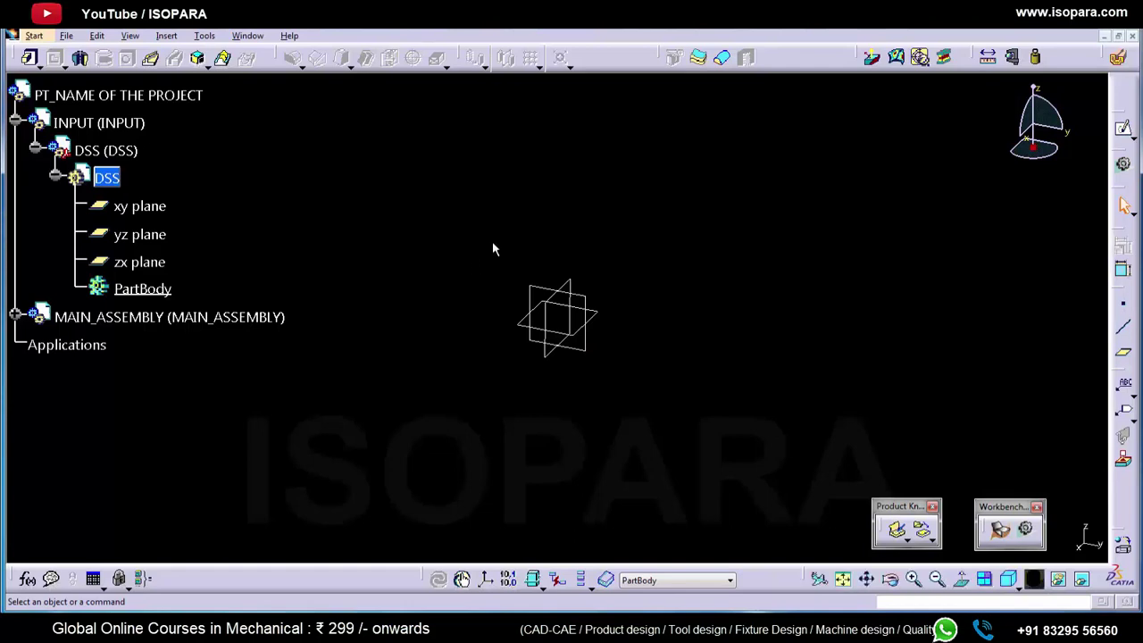
# - Create an axis system in DSS with X from the yz plane and Y from the zx plane
pyautogui.click(166, 36)
pyautogui.click(212, 204)
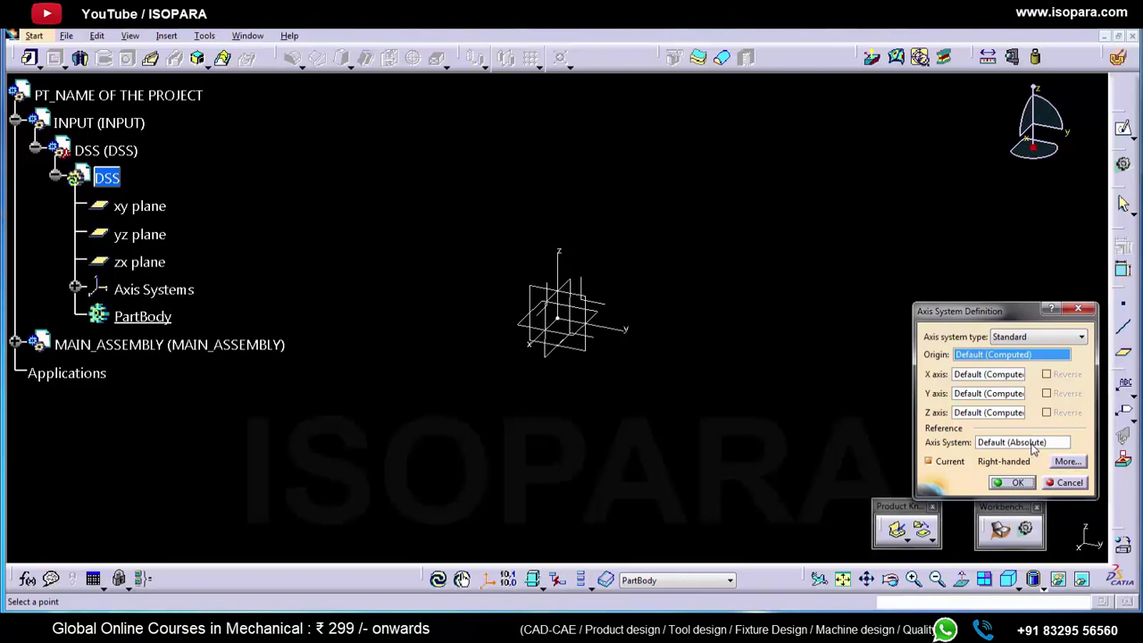
pyautogui.click(986, 376)
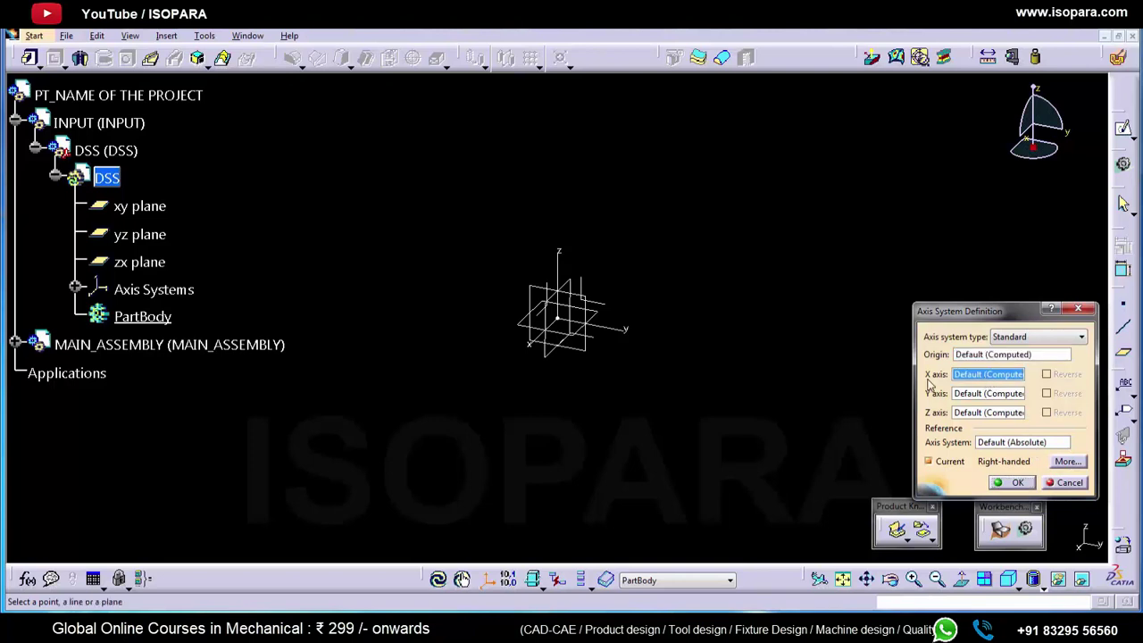
pyautogui.click(584, 351)
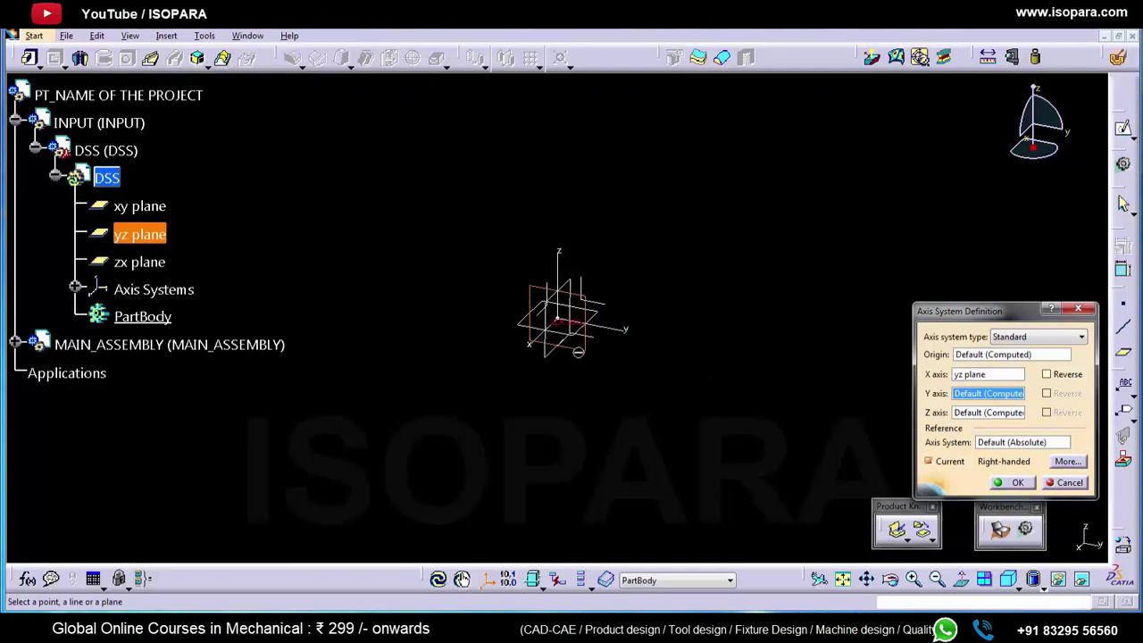
pyautogui.click(564, 353)
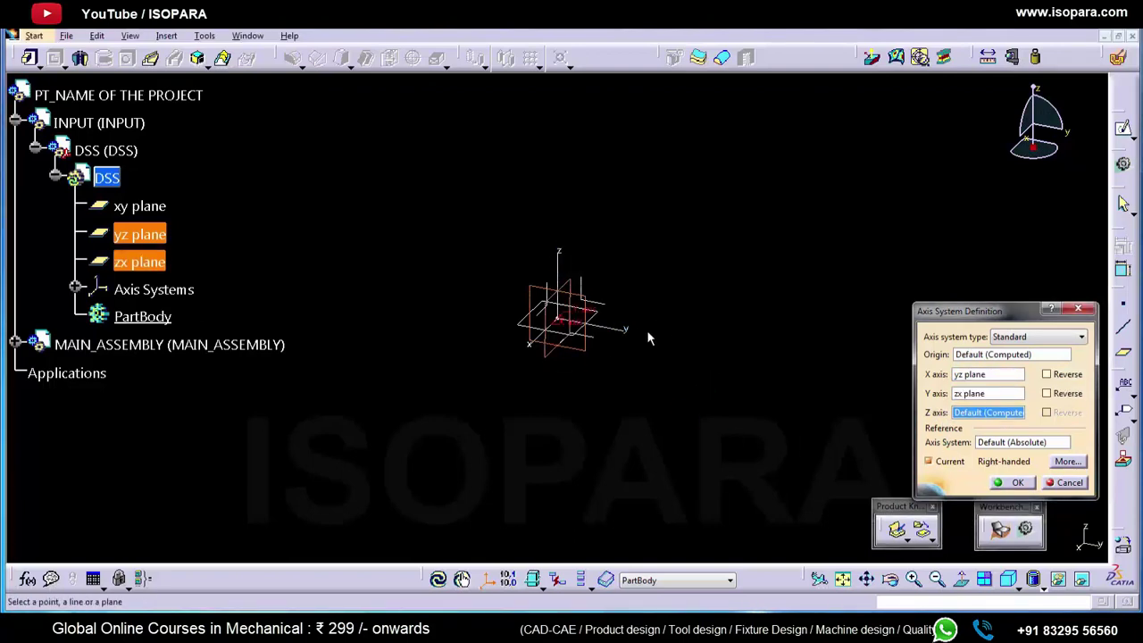
pyautogui.click(605, 324)
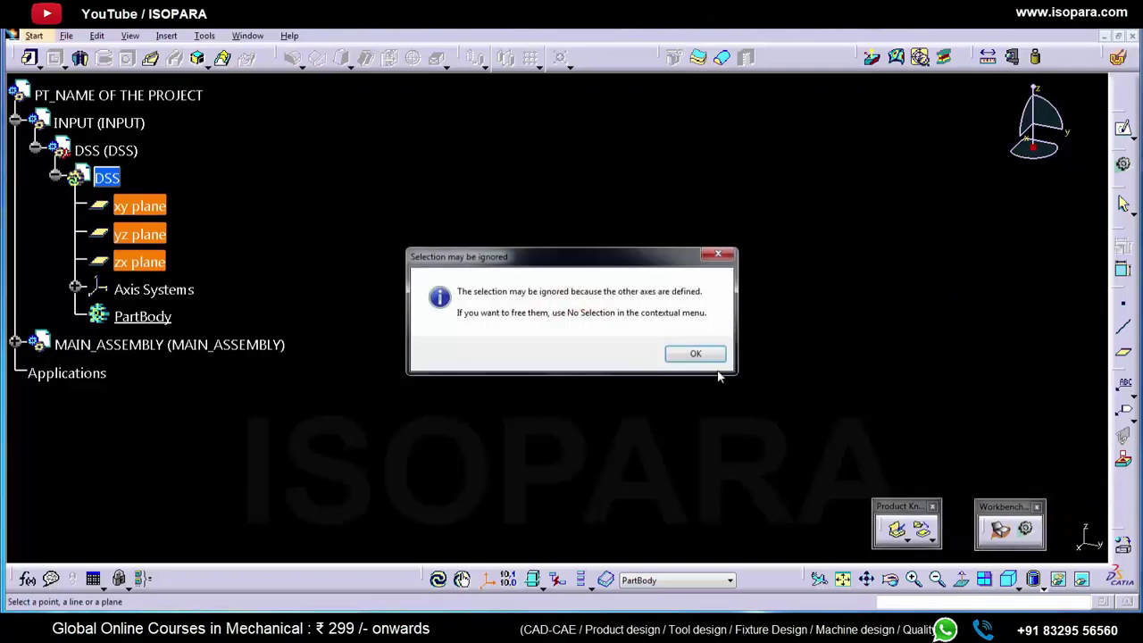
pyautogui.click(696, 353)
pyautogui.click(1017, 483)
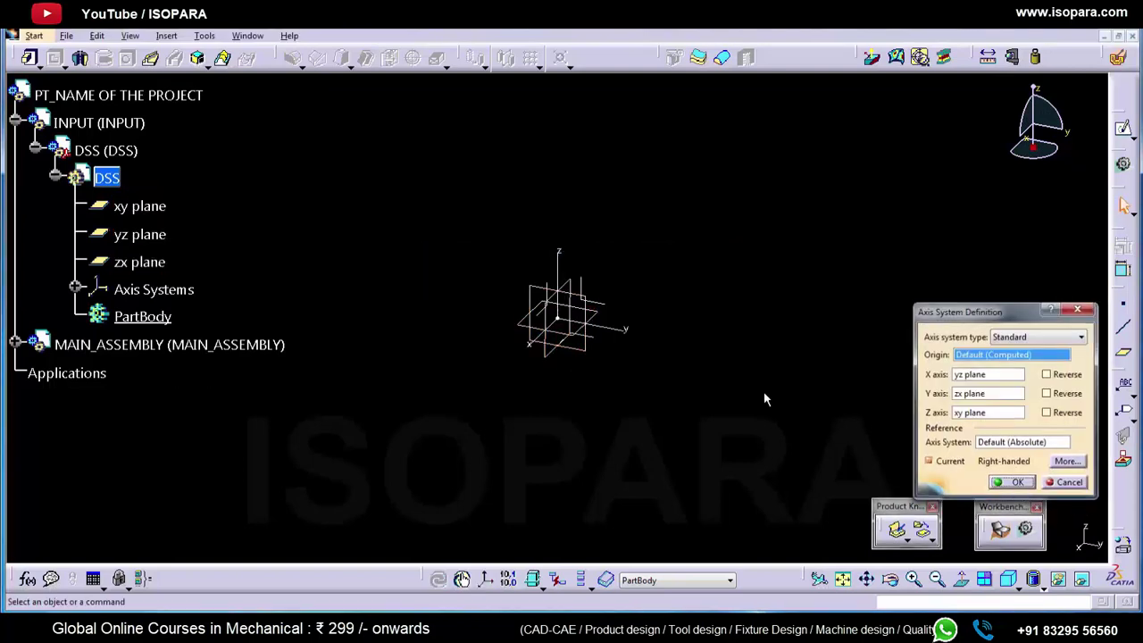
# - Rename Axis System.1 to ABSOLUTE_AXIS_SYS
pyautogui.click(75, 289)
pyautogui.rightClick(234, 311)
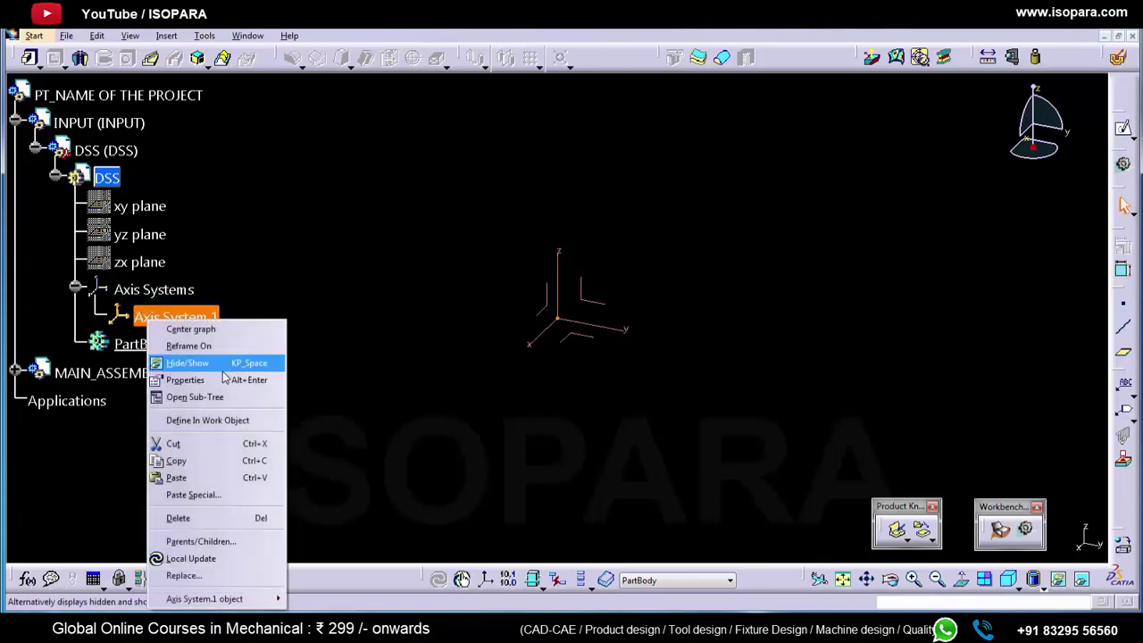
pyautogui.click(183, 380)
pyautogui.write('ABSOLUTE_AXIS_SYS')
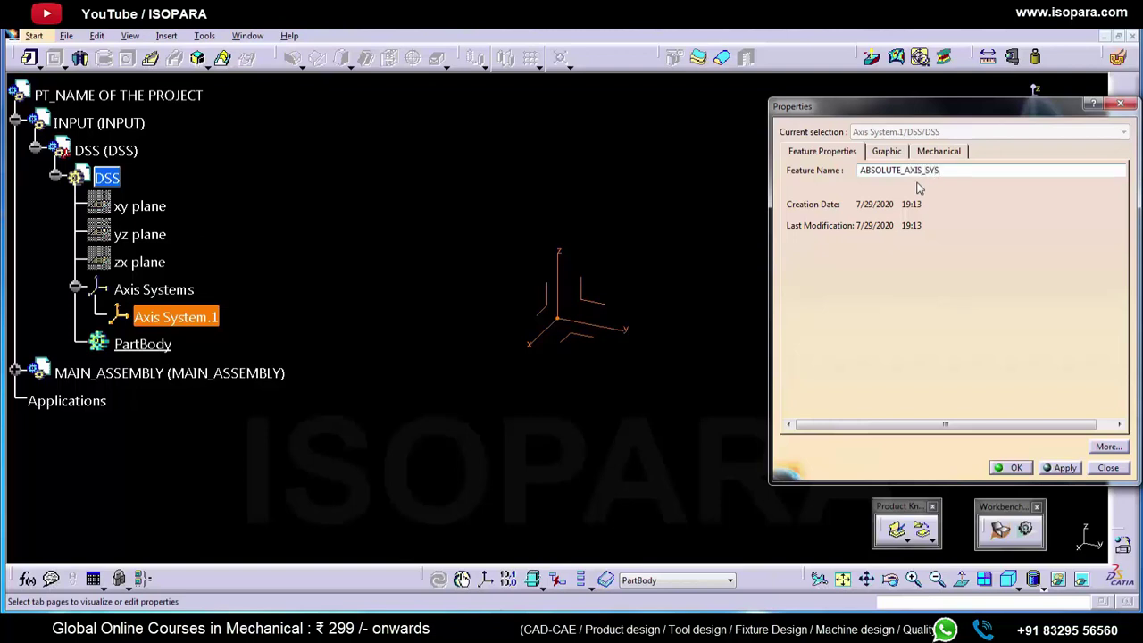
pyautogui.press('Return')
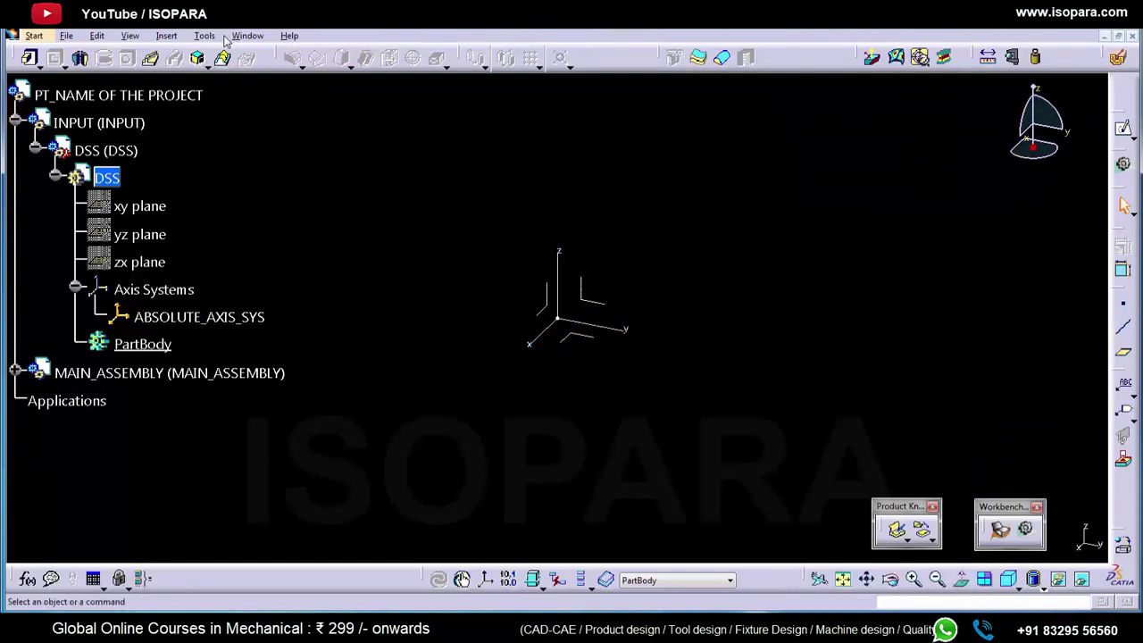
pyautogui.click(166, 35)
# - Insert three ordered geometrical sets with DSS as their parent
pyautogui.click(212, 104)
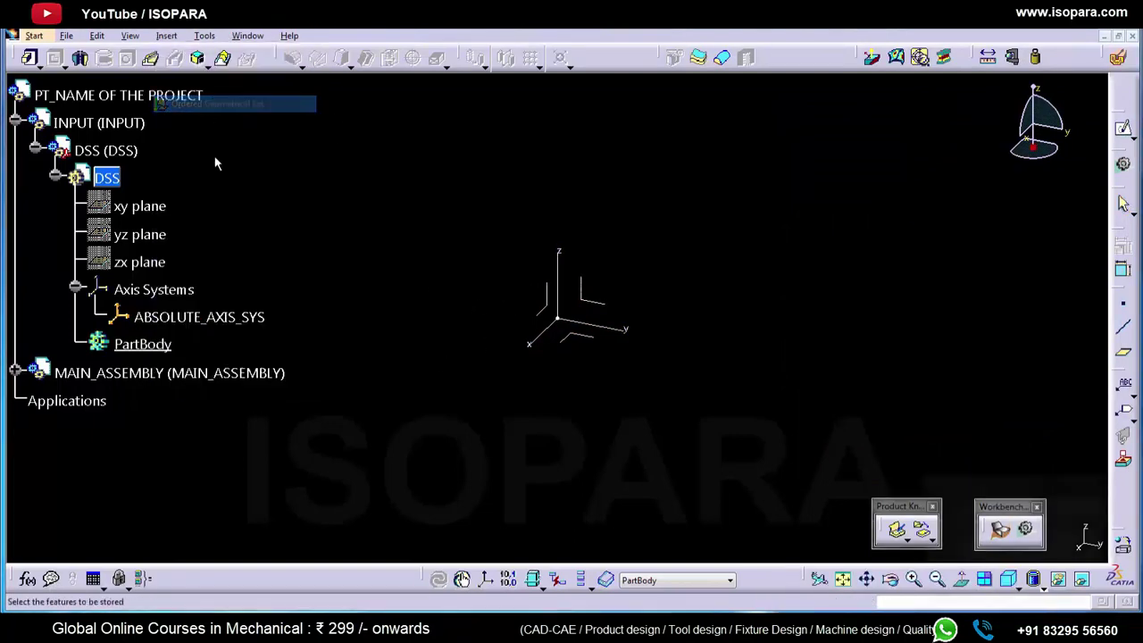
pyautogui.press('Return')
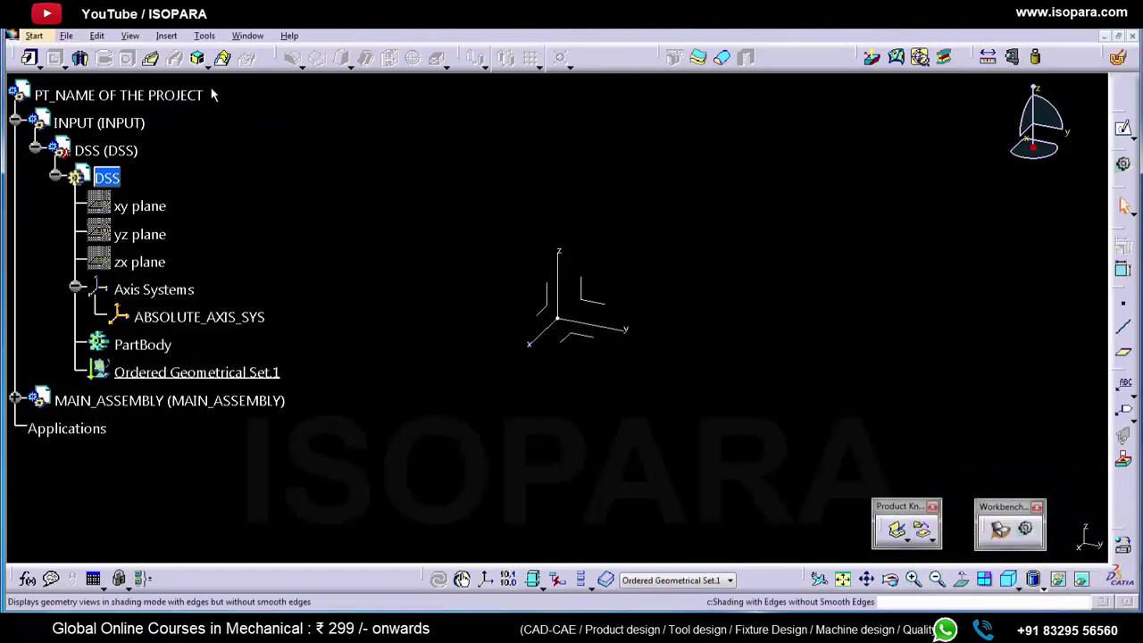
pyautogui.click(166, 36)
pyautogui.click(213, 103)
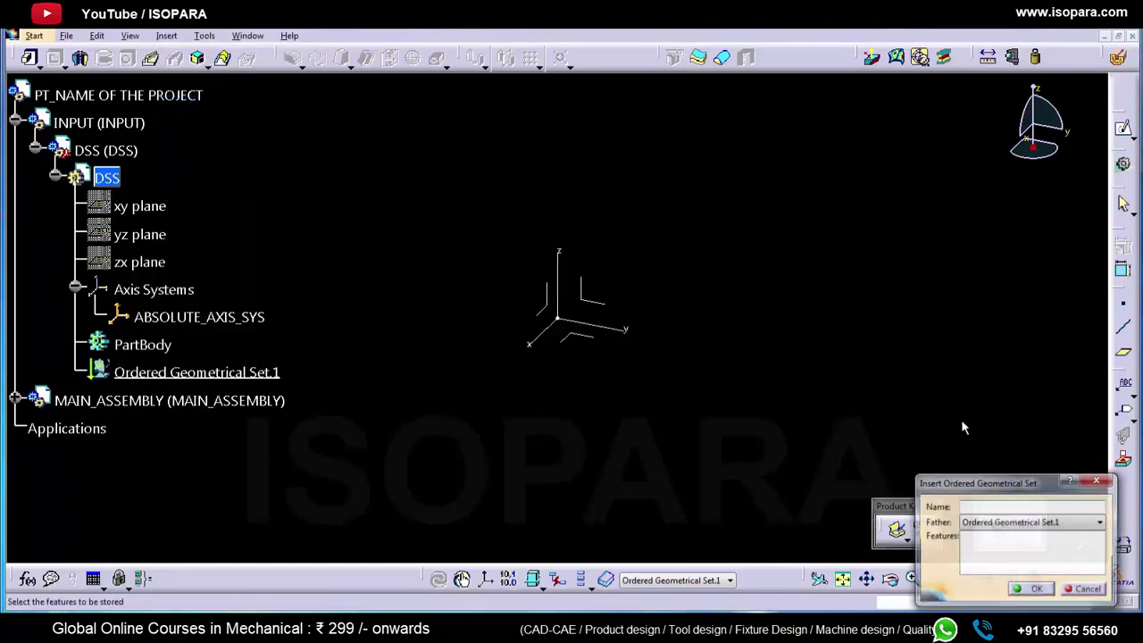
pyautogui.click(991, 522)
pyautogui.click(978, 535)
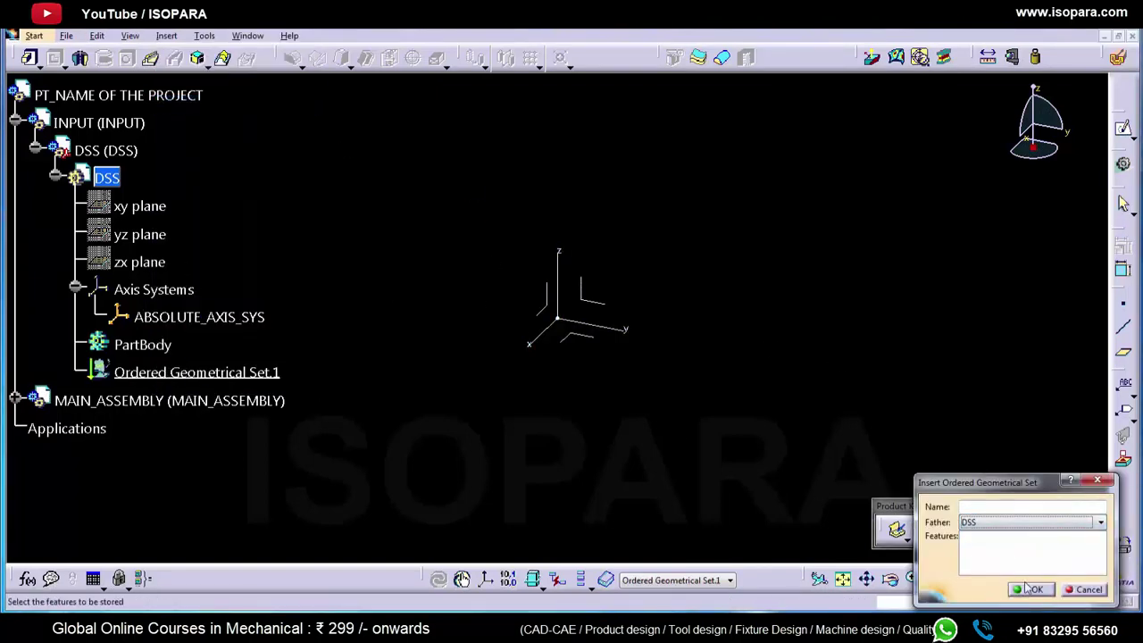
pyautogui.click(1031, 589)
pyautogui.click(167, 35)
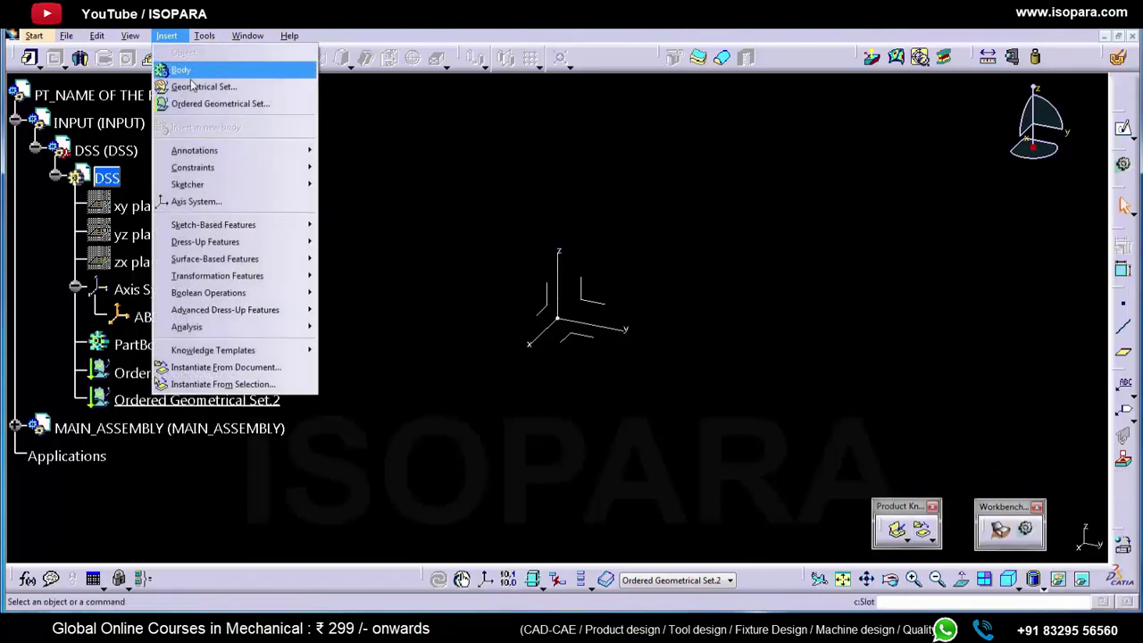
pyautogui.click(220, 104)
pyautogui.click(996, 523)
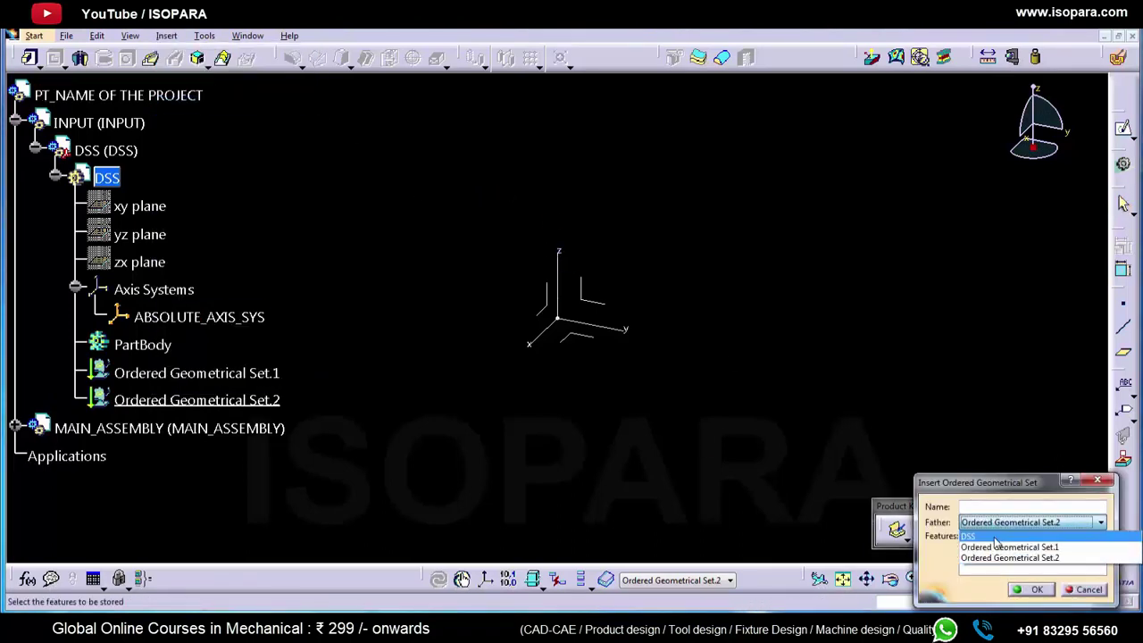
pyautogui.click(978, 535)
pyautogui.click(1031, 589)
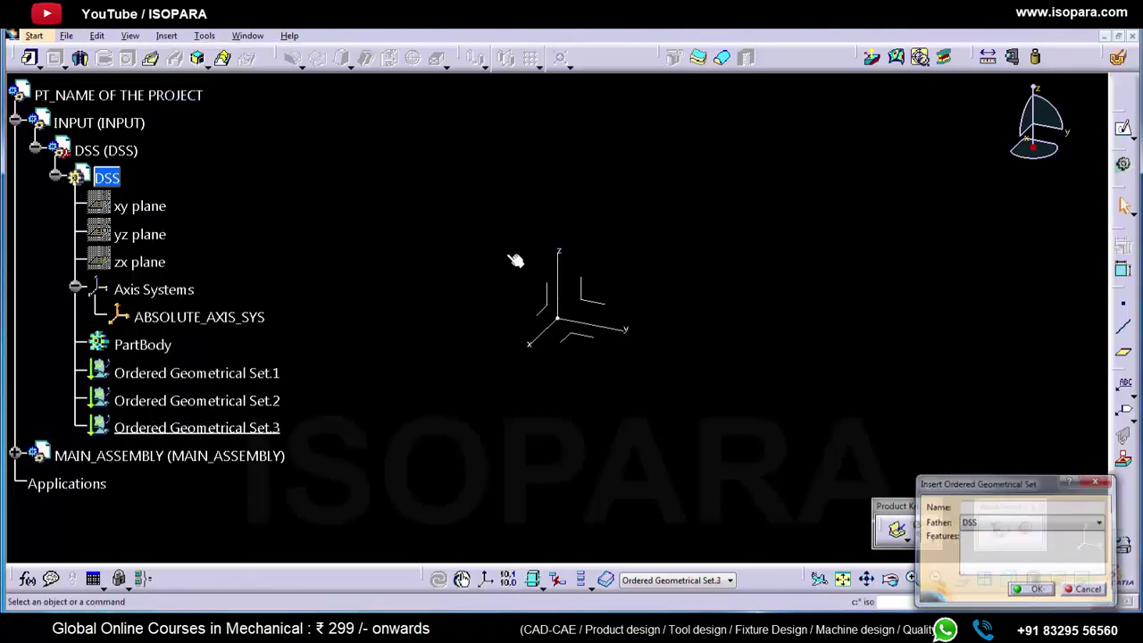
# - Rename Ordered Geometrical Set.1 to POINTS AND AXIS SYSTEMS
pyautogui.rightClick(239, 375)
pyautogui.click(272, 147)
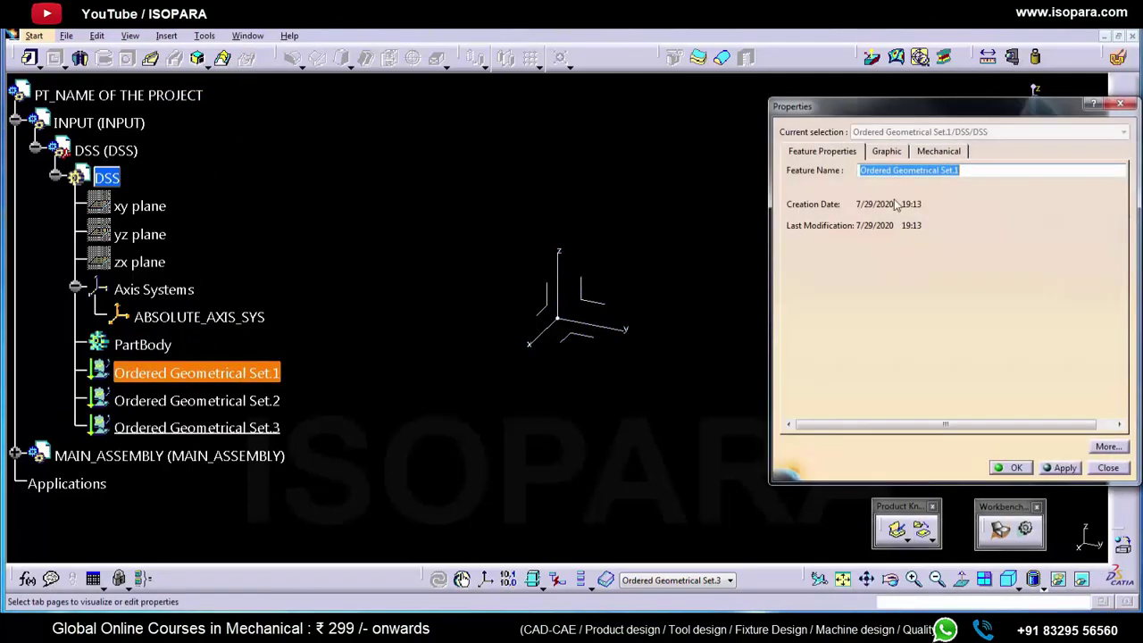
pyautogui.write('POINTS AND AXIS SYSTEMS')
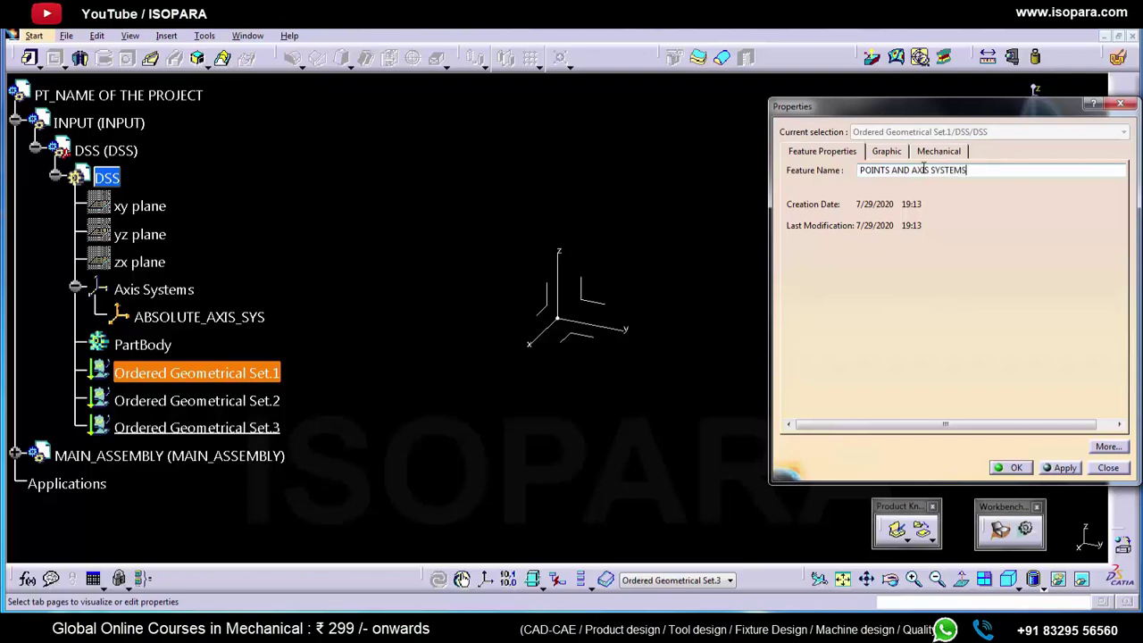
pyautogui.click(1009, 467)
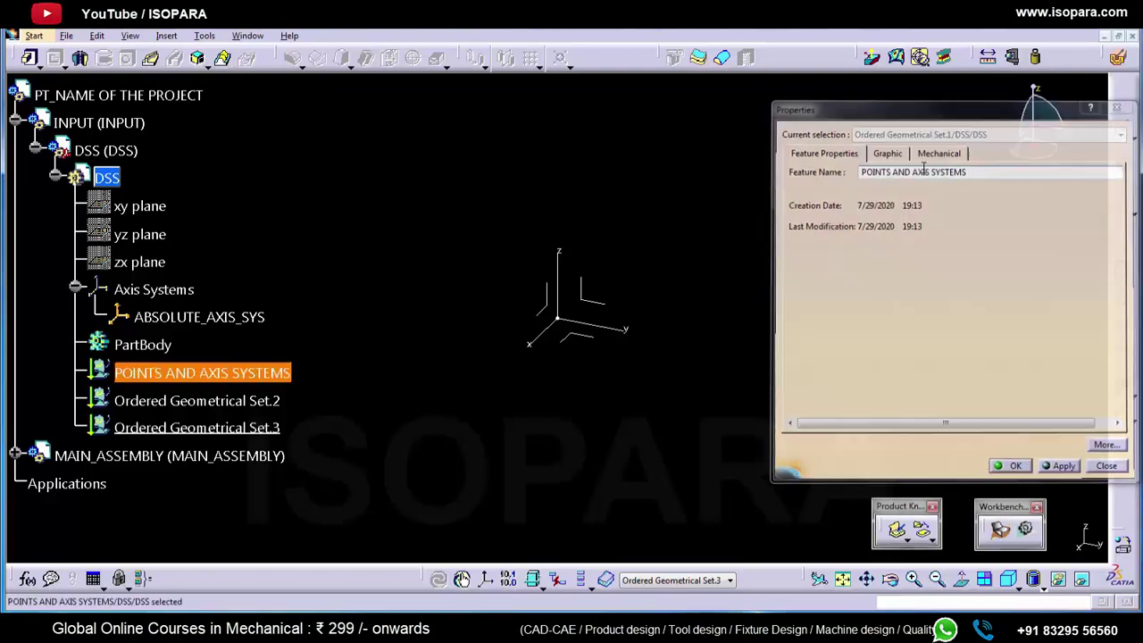
# - Rename Ordered Geometrical Set.2 to ALL PLANES
pyautogui.rightClick(203, 402)
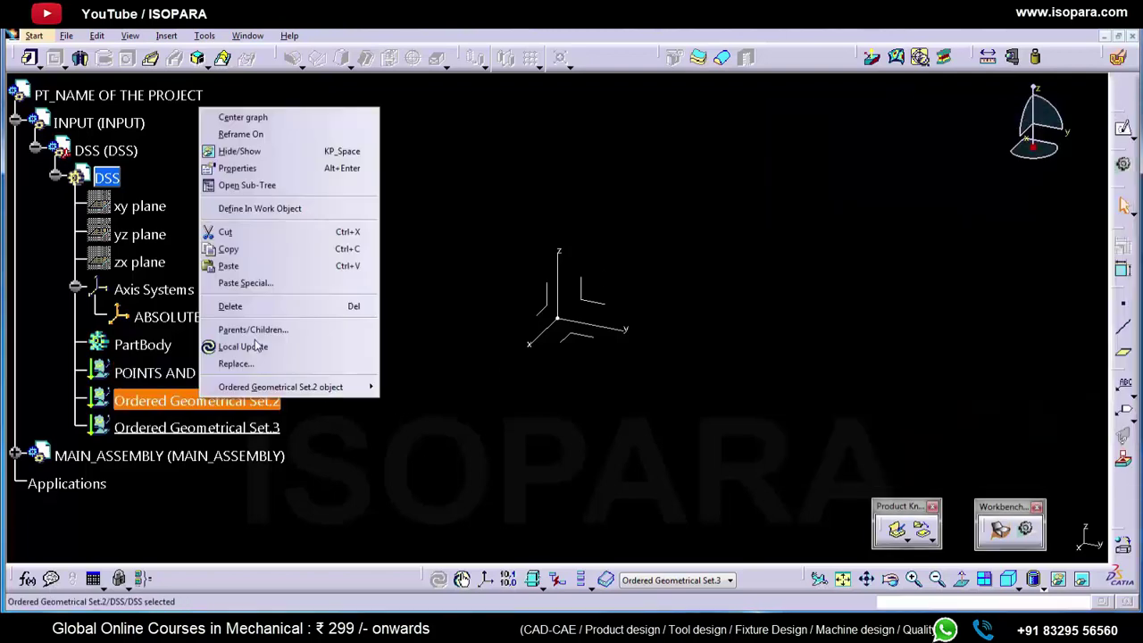
pyautogui.click(326, 169)
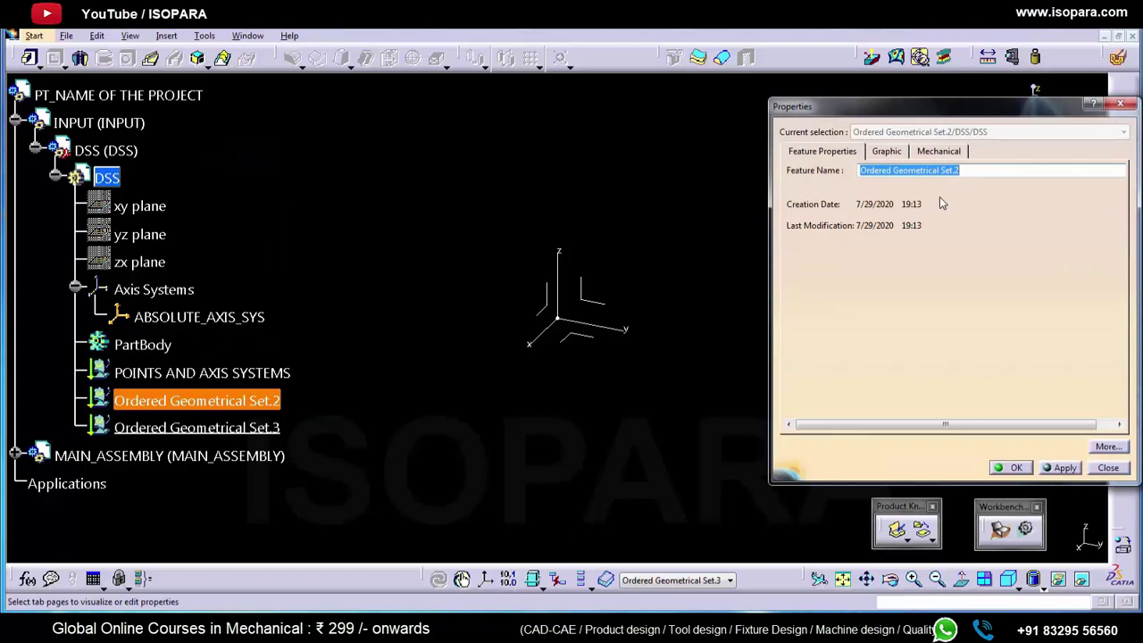
pyautogui.write('AP')
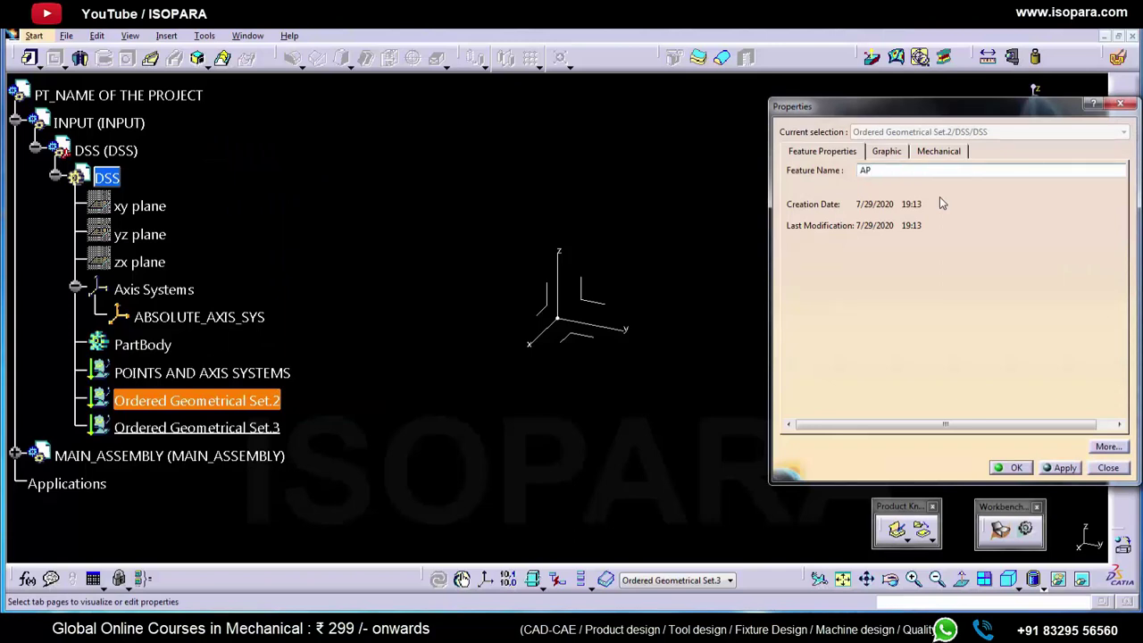
pyautogui.press('BackSpace')
pyautogui.write('LL PLANES')
pyautogui.press('Return')
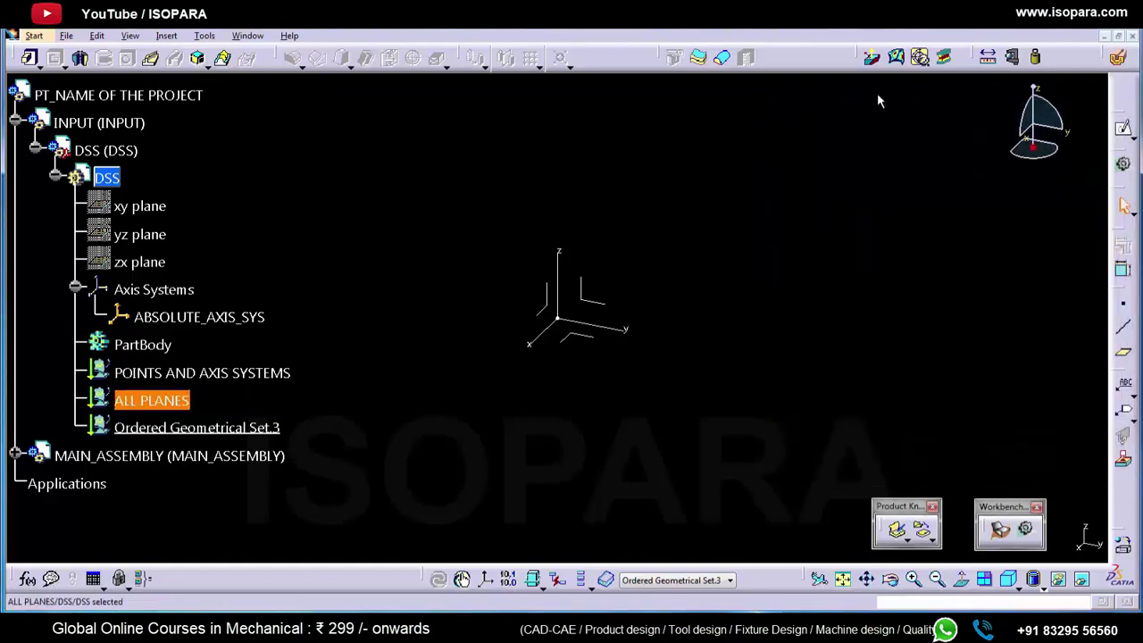
# - Rename Ordered Geometrical Set.3 to ALL_SKETCHES
pyautogui.rightClick(219, 428)
pyautogui.click(254, 196)
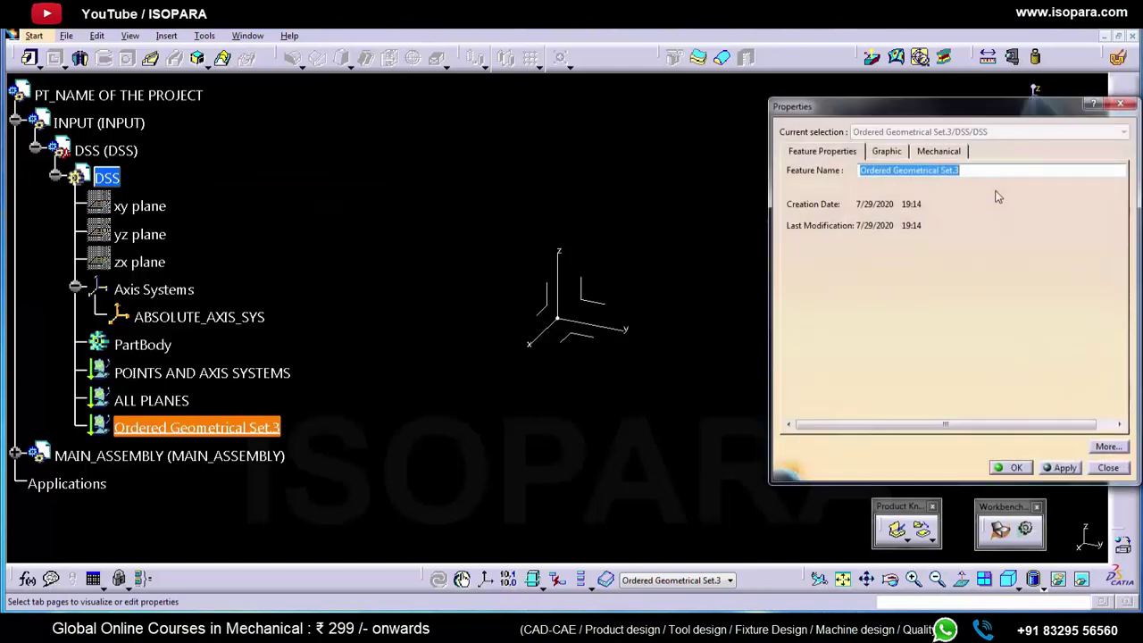
pyautogui.write('ALL_SKE')
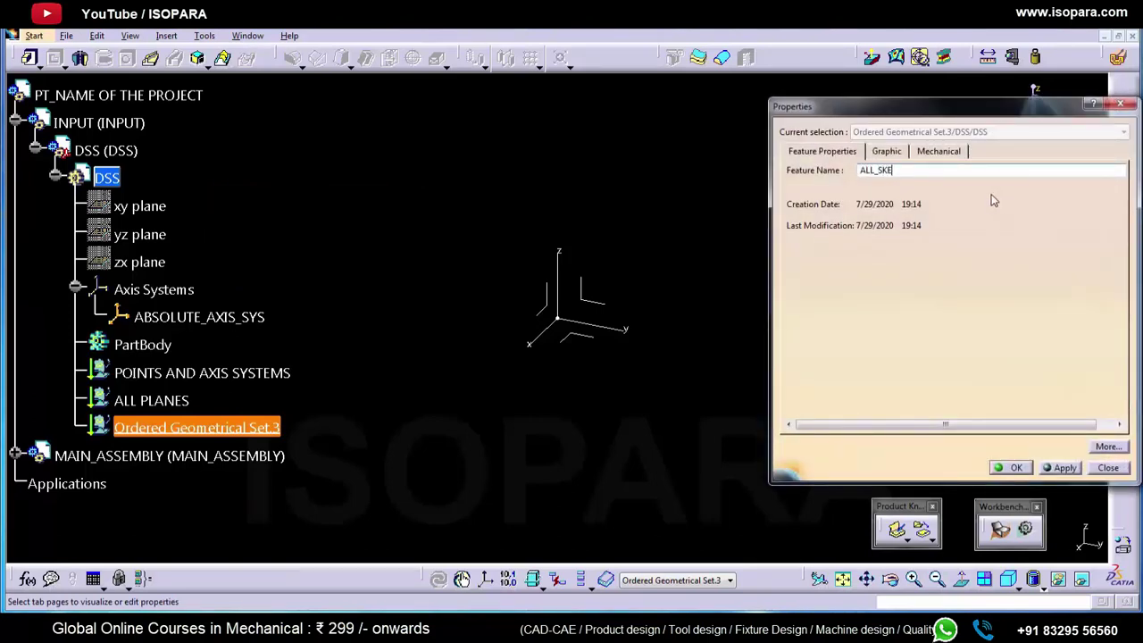
pyautogui.write('TCHES')
pyautogui.press('Return')
pyautogui.click(548, 463)
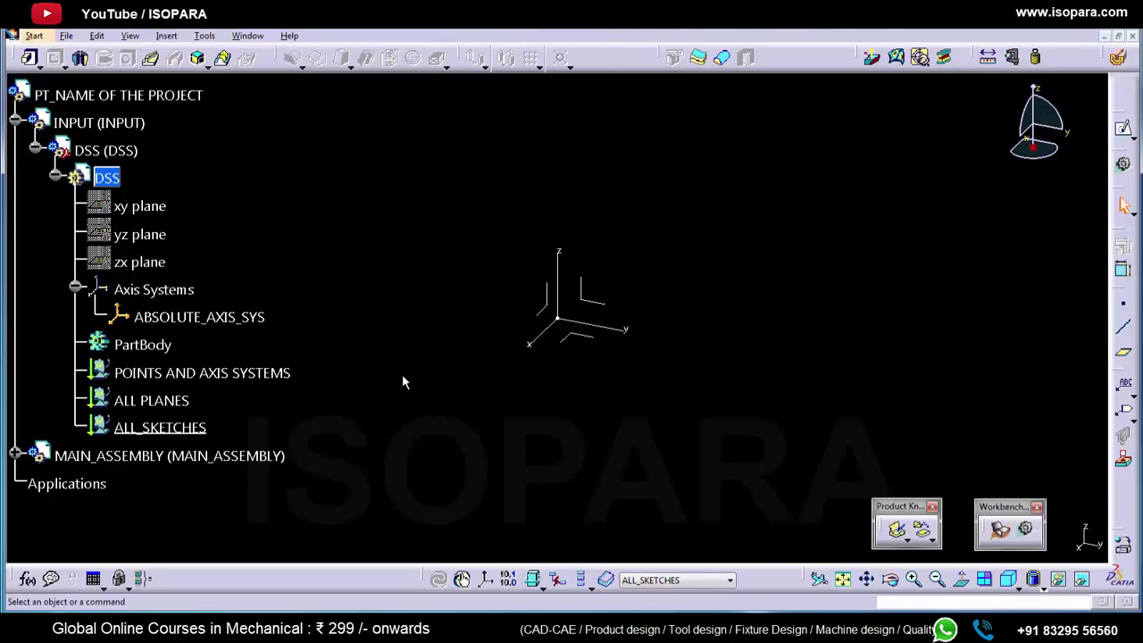
pyautogui.click(227, 376)
# - Make POINTS AND AXIS SYSTEMS the work object and create a point at 0,0,0
pyautogui.rightClick(221, 380)
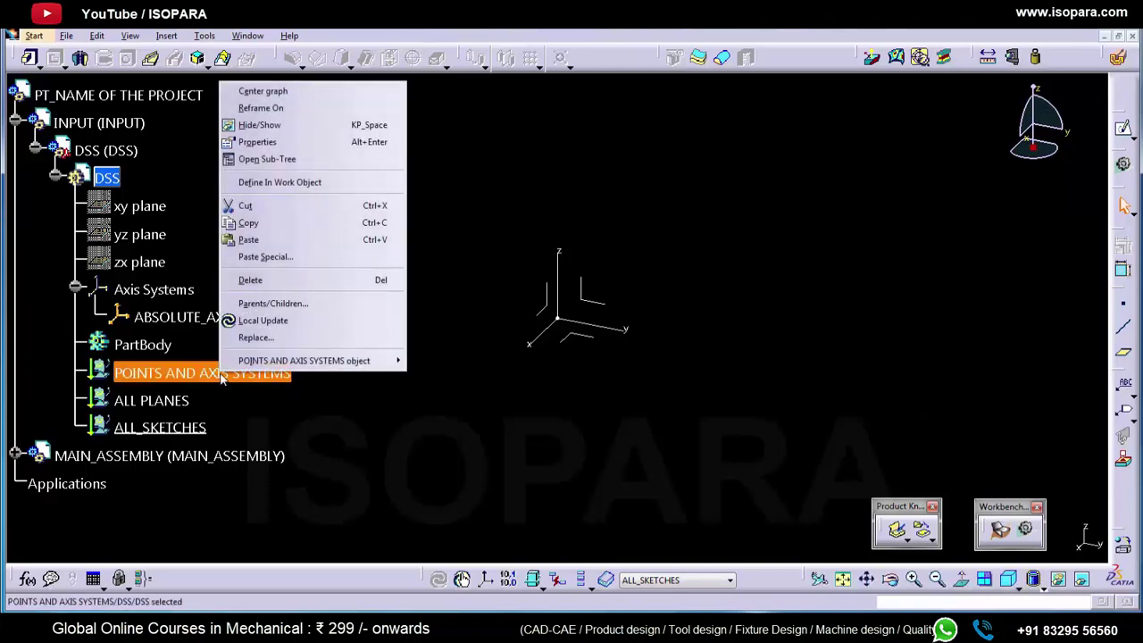
pyautogui.click(280, 182)
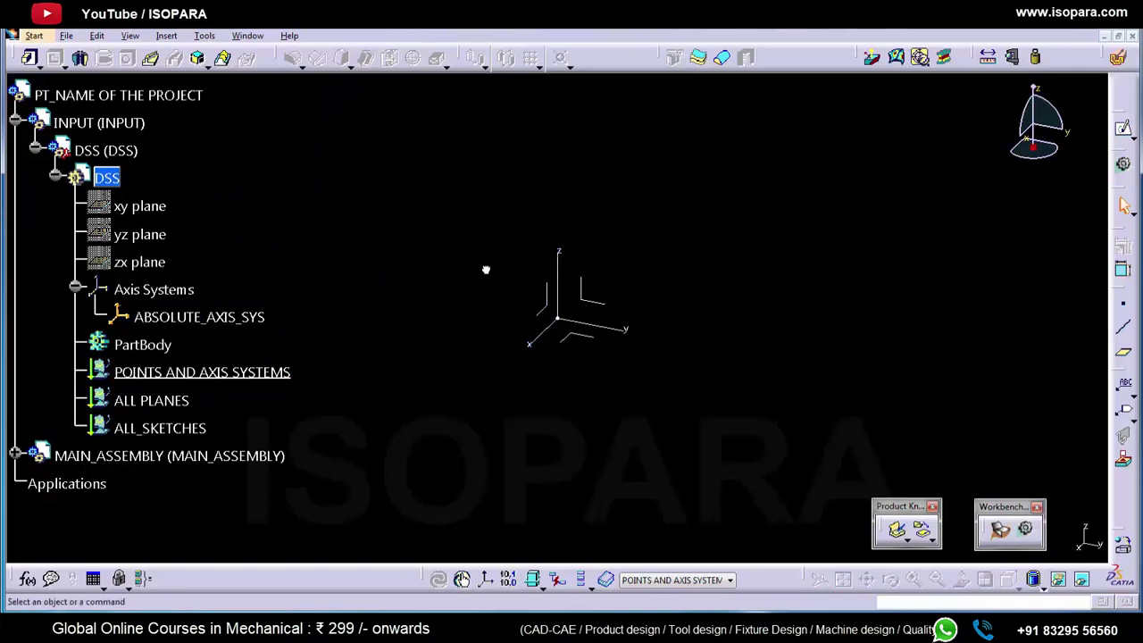
pyautogui.click(1124, 311)
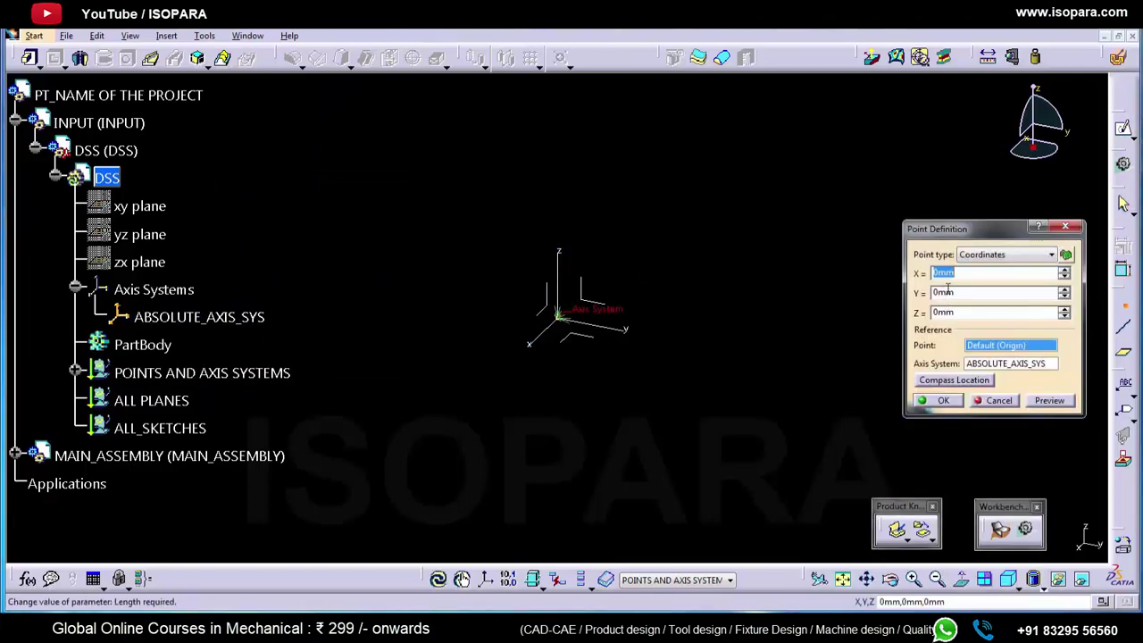
pyautogui.click(938, 401)
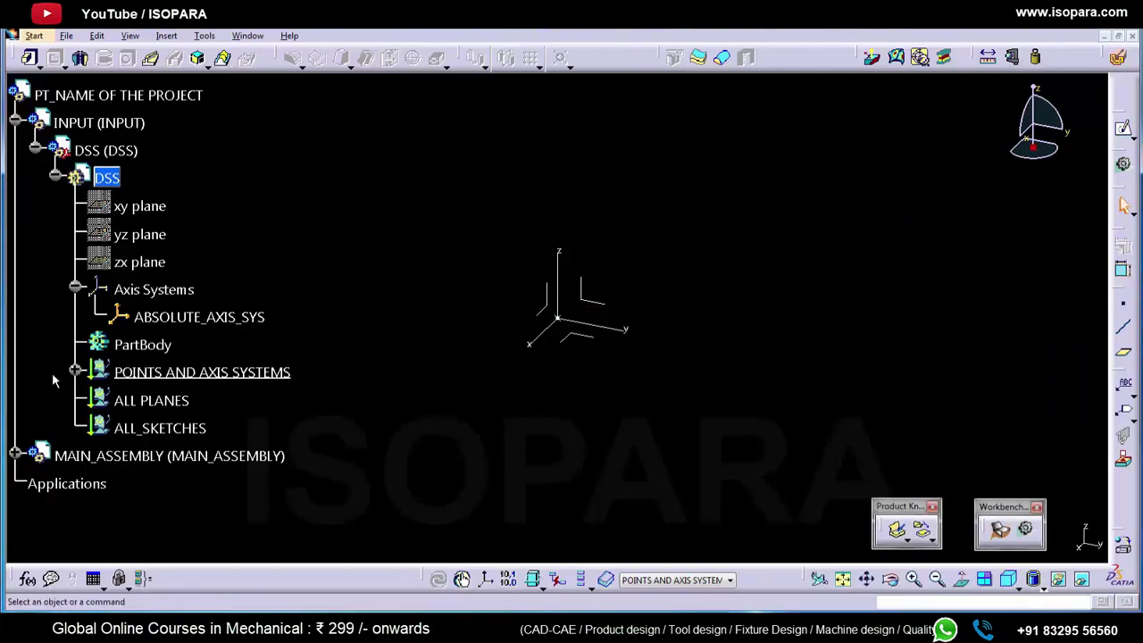
# - Rename Point.1 to LOWER BASE POINT
pyautogui.click(75, 371)
pyautogui.rightClick(155, 401)
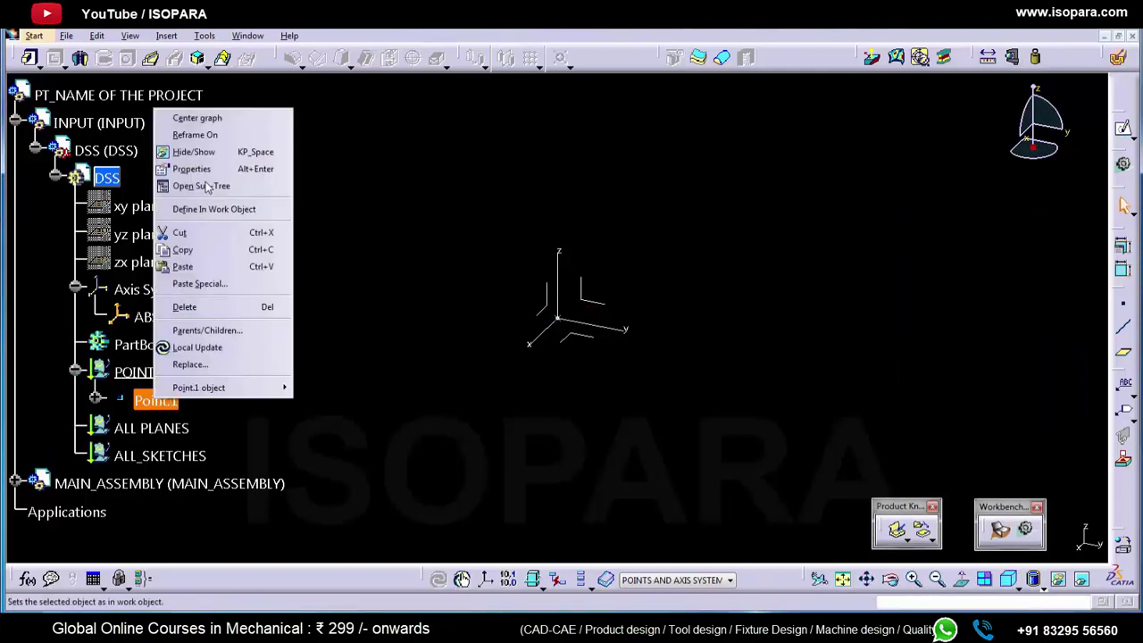
pyautogui.click(191, 169)
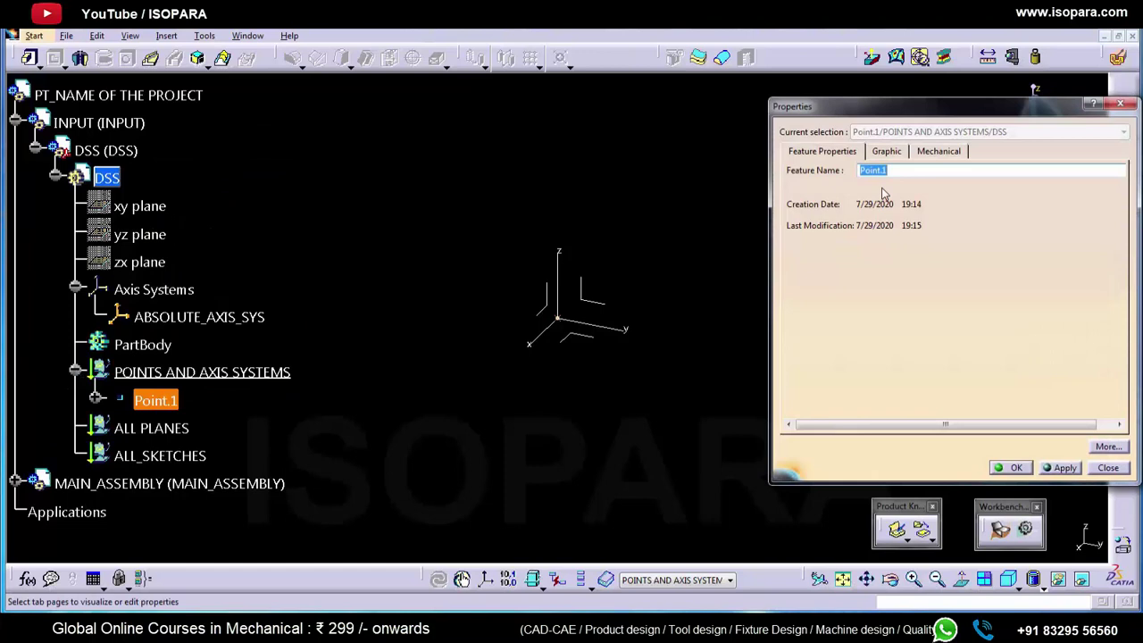
pyautogui.write('LOWER BASE POINT')
pyautogui.press('Return')
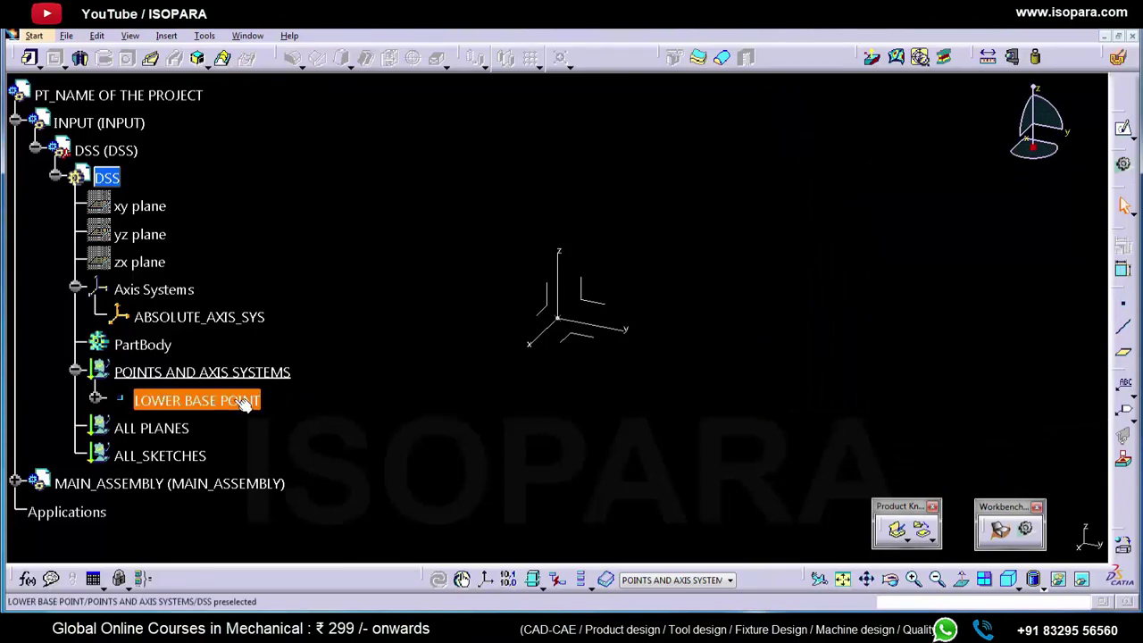
# - Hide ABSOLUTE_AXIS_SYS and create an axis system with its origin at LOWER BASE POINT
pyautogui.rightClick(253, 317)
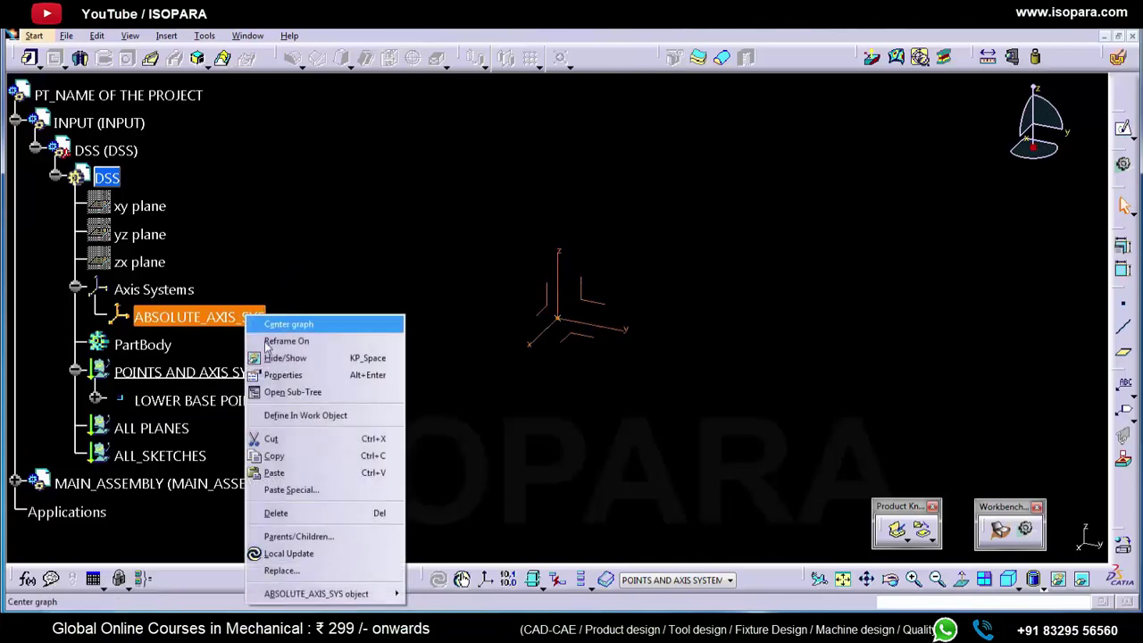
pyautogui.click(277, 357)
pyautogui.click(166, 36)
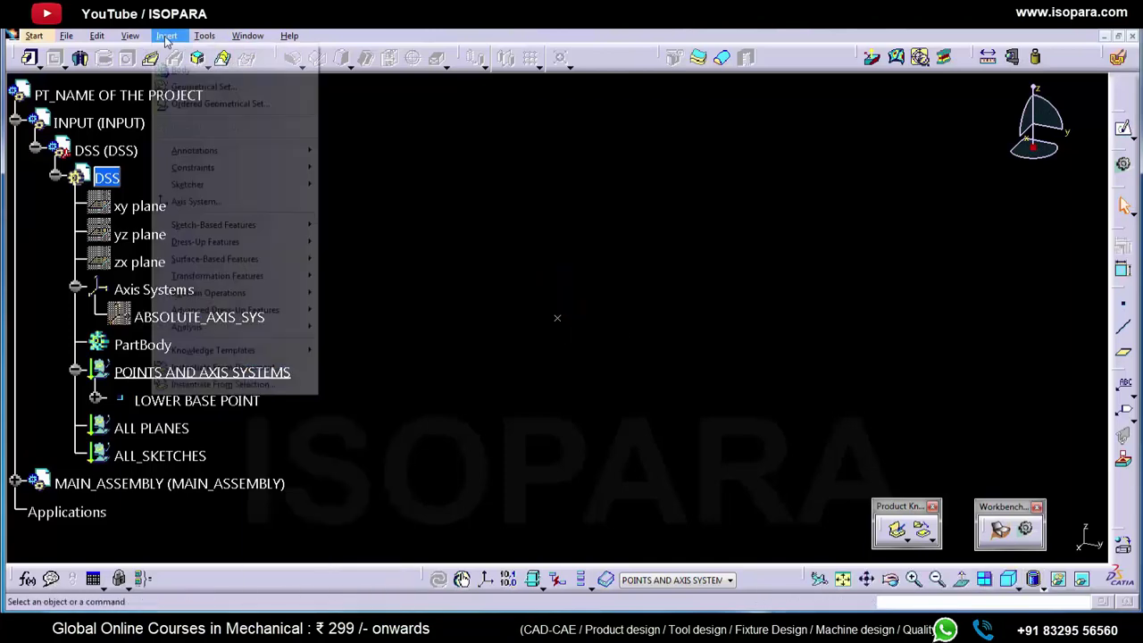
pyautogui.click(198, 202)
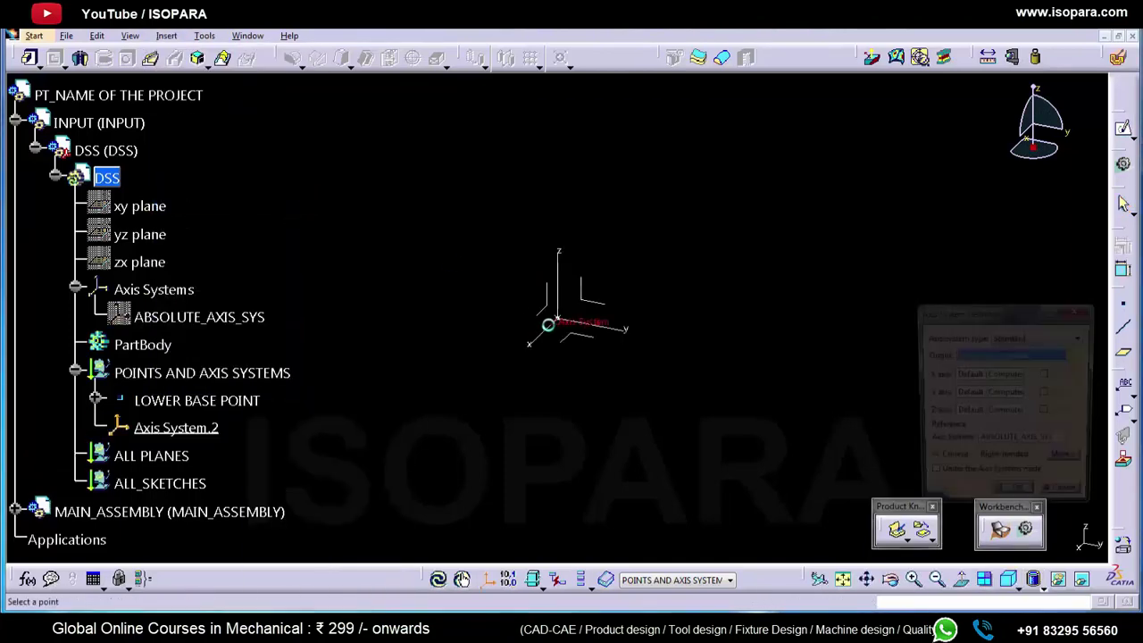
pyautogui.click(268, 402)
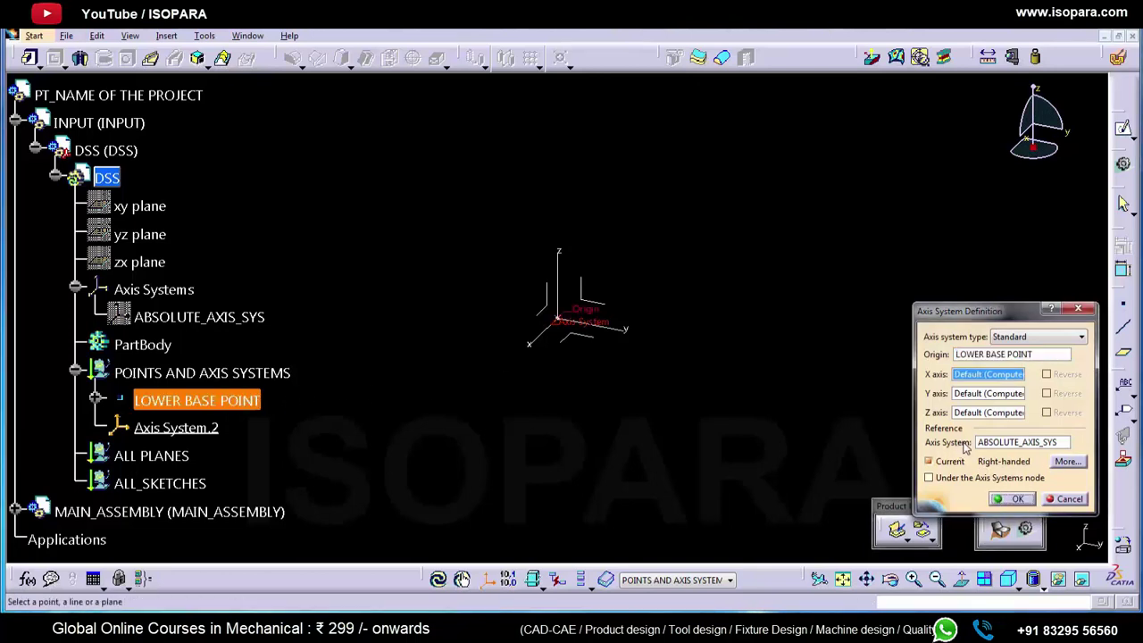
pyautogui.click(1012, 498)
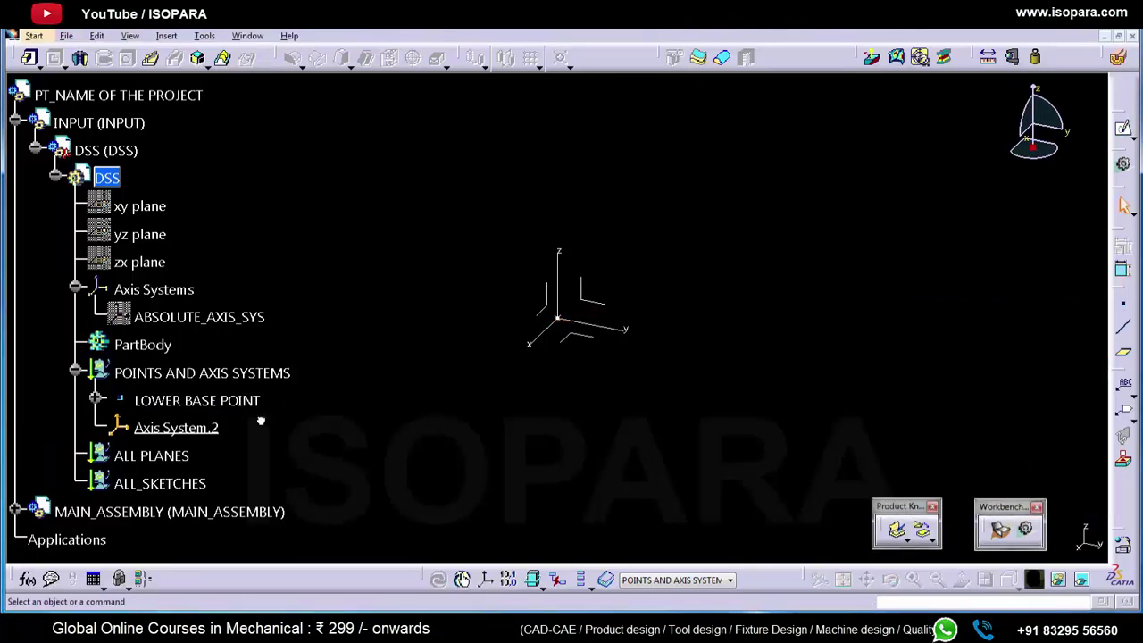
# - Rename Axis System.2 to LOWER BASE AXIS SYS
pyautogui.click(169, 428)
pyautogui.rightClick(169, 428)
pyautogui.click(188, 197)
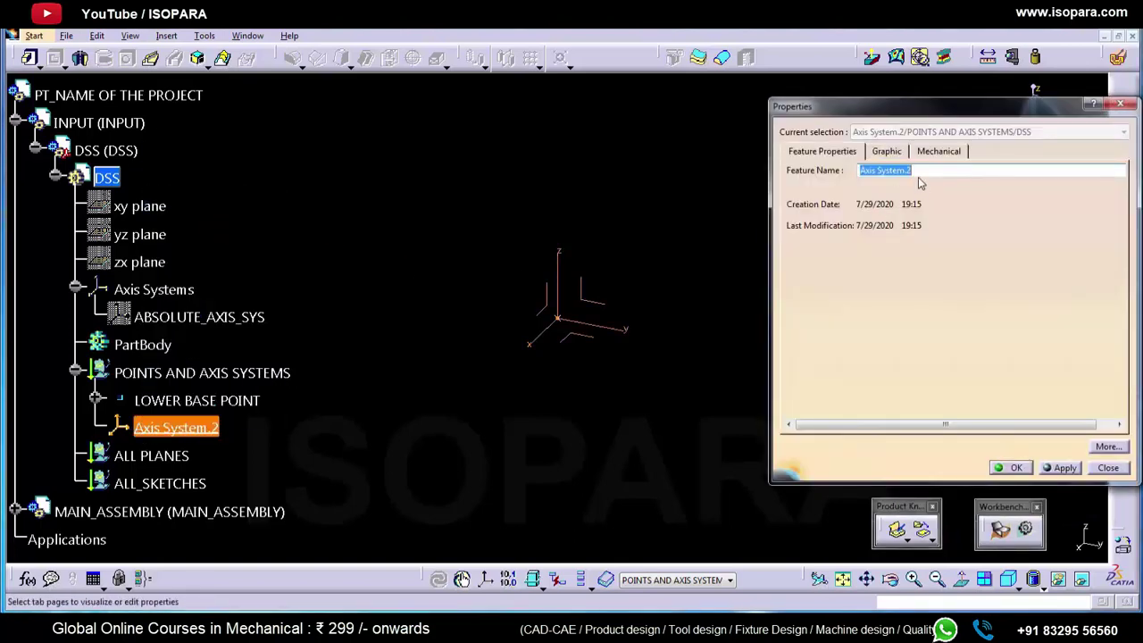
pyautogui.write('LOWE')
pyautogui.write('R BASE AXIS SYS')
pyautogui.press('Return')
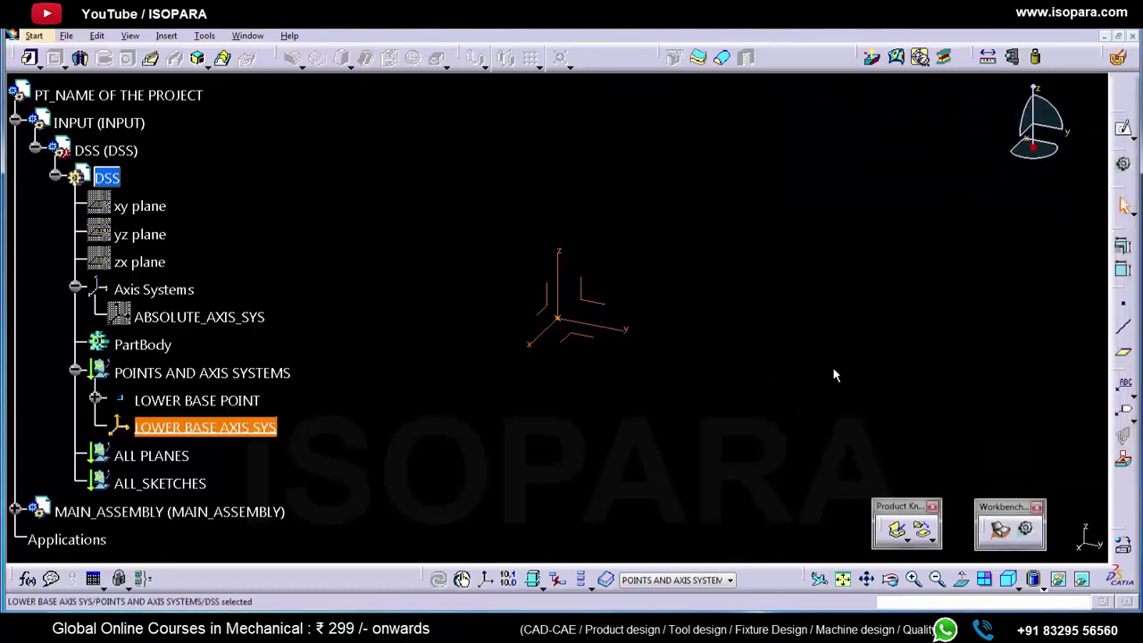
pyautogui.click(835, 375)
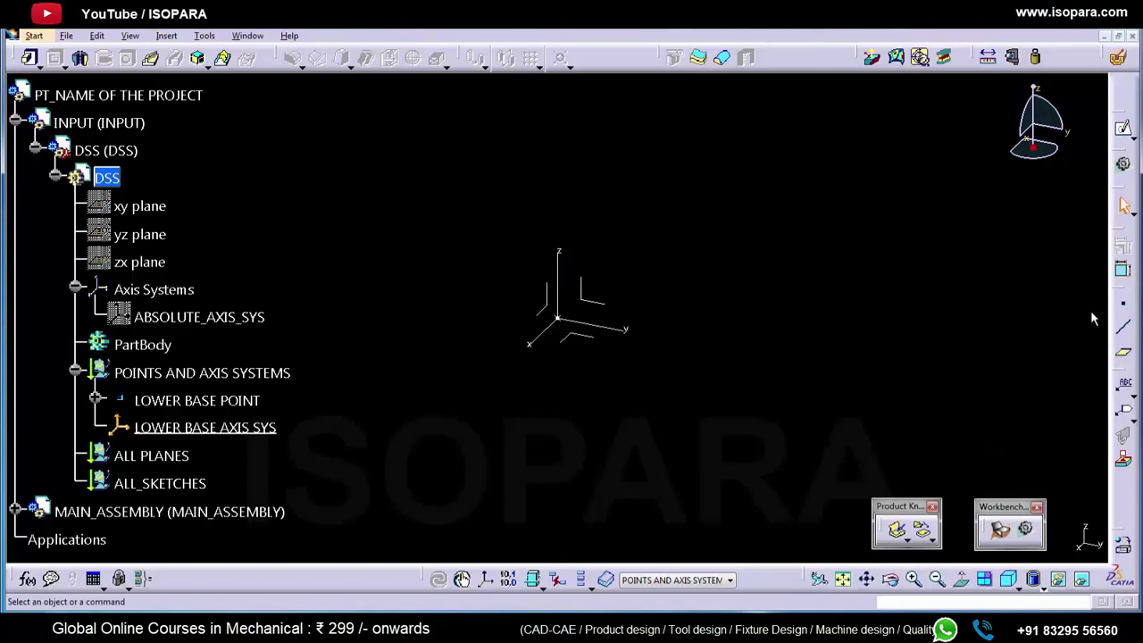
# - Create a new point by coordinates at Z 200mm
pyautogui.click(1122, 304)
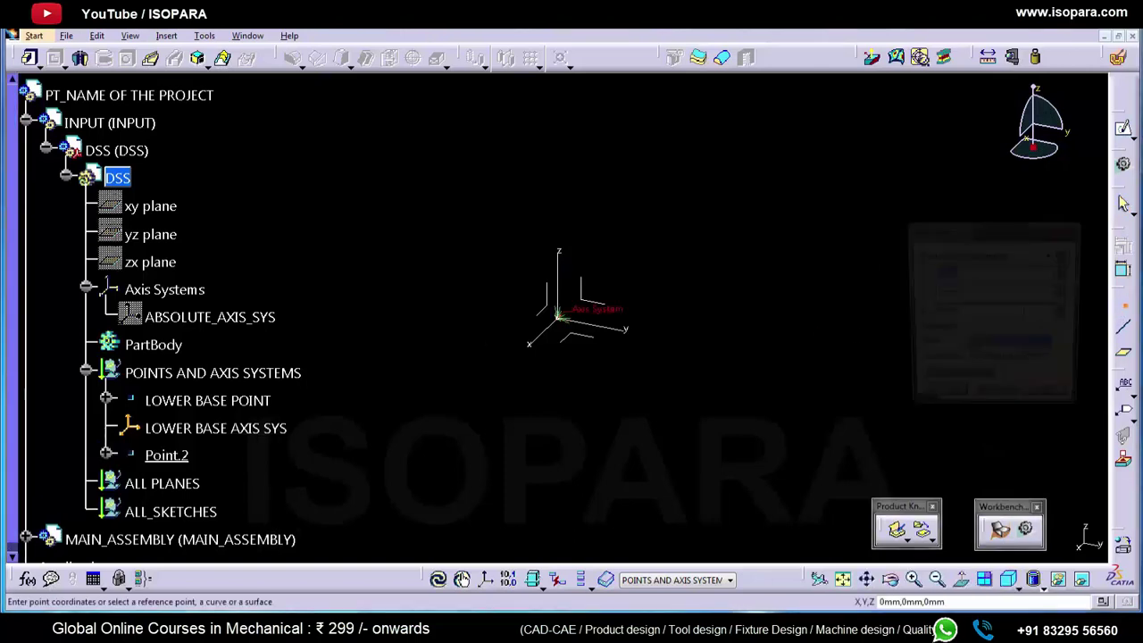
pyautogui.doubleClick(961, 313)
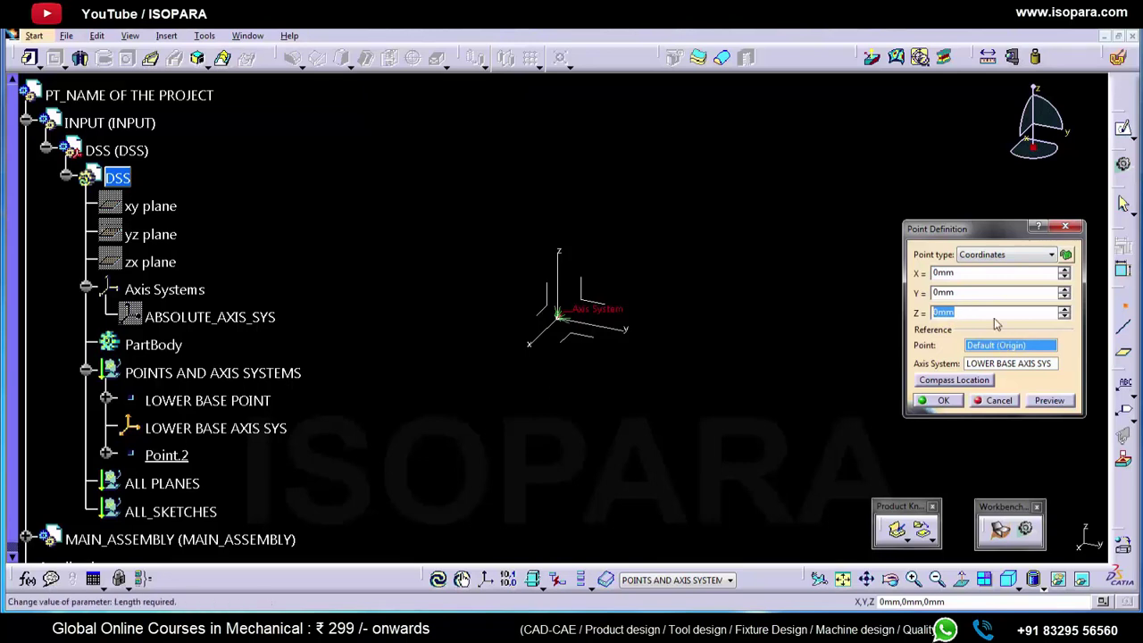
pyautogui.write('200')
pyautogui.press('Return')
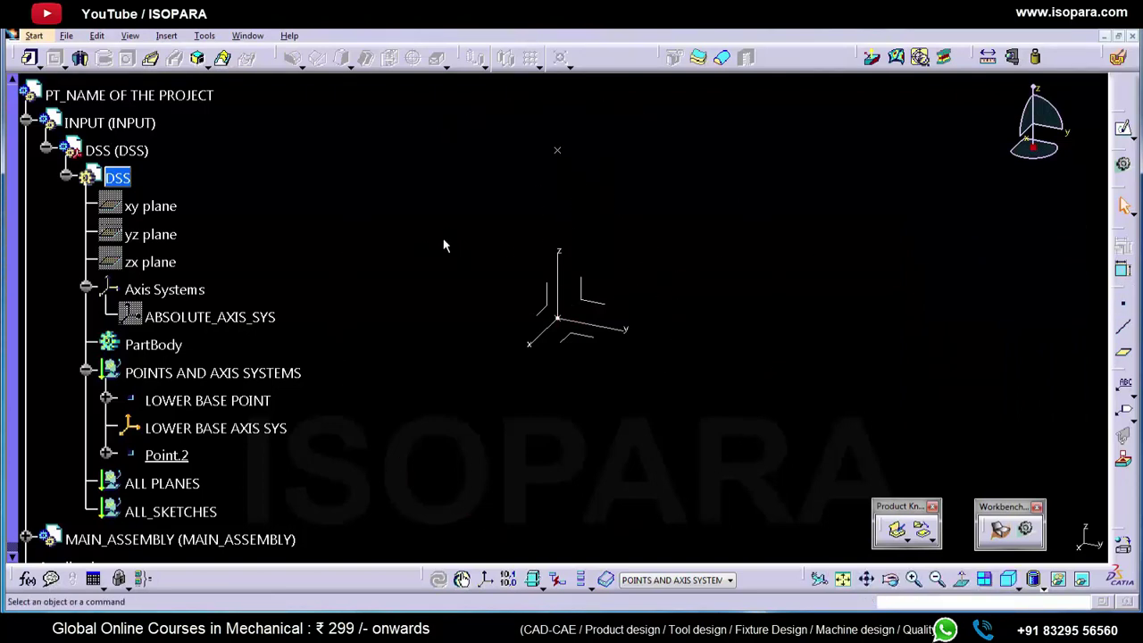
# - Rename Point.2 to COMPONENT LOADING POINT through its Properties
pyautogui.rightClick(172, 455)
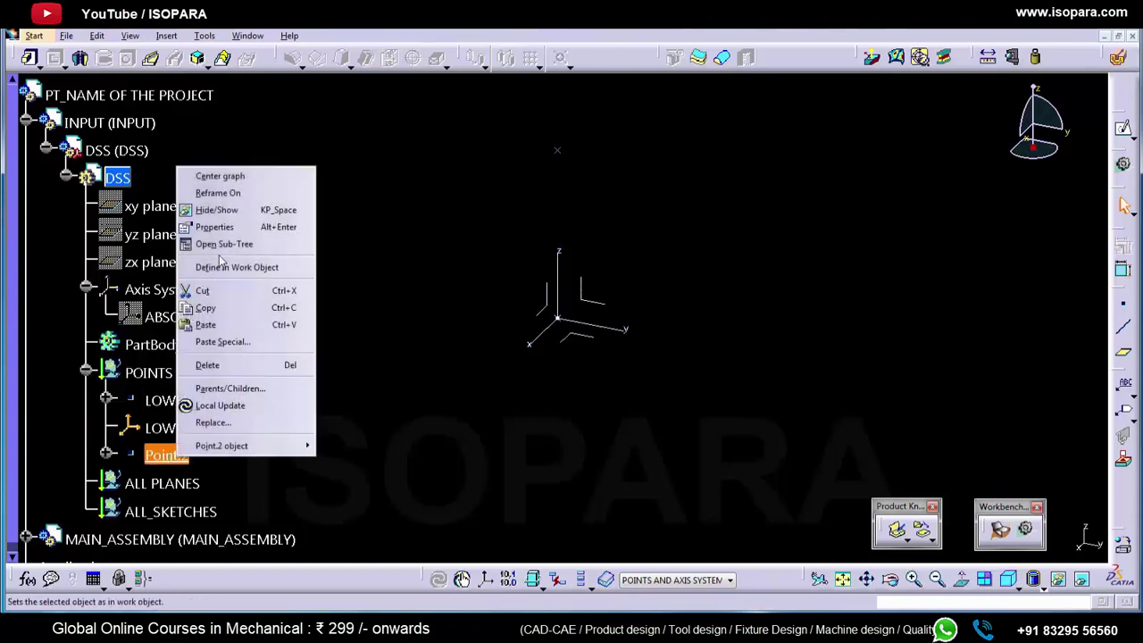
pyautogui.click(217, 227)
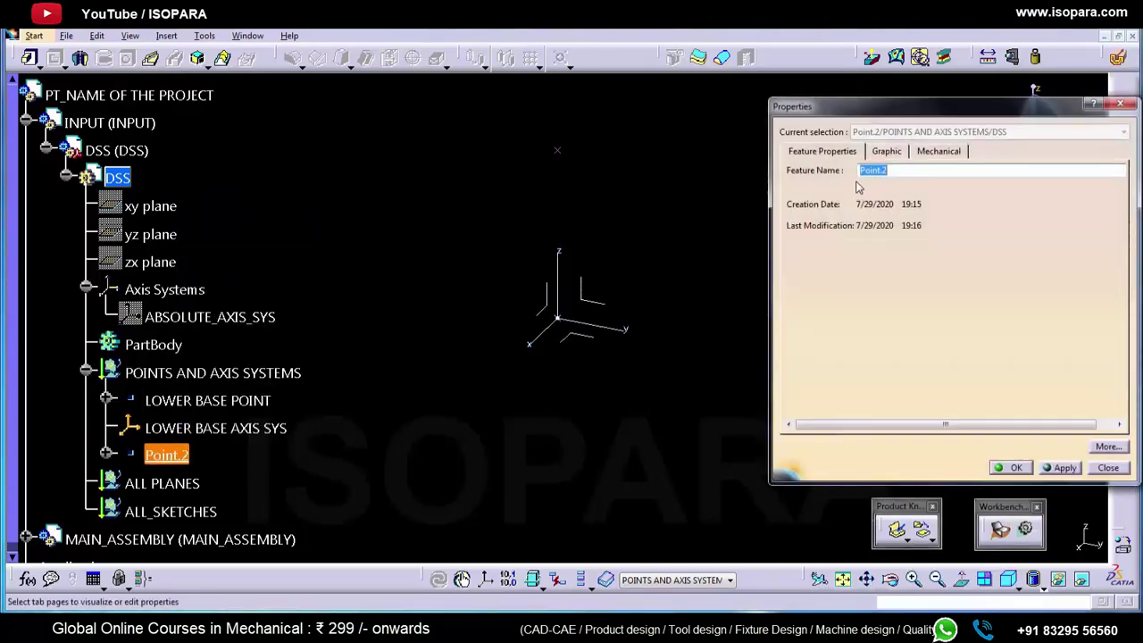
pyautogui.write('C')
pyautogui.write('OMPONENT LOADING POINT')
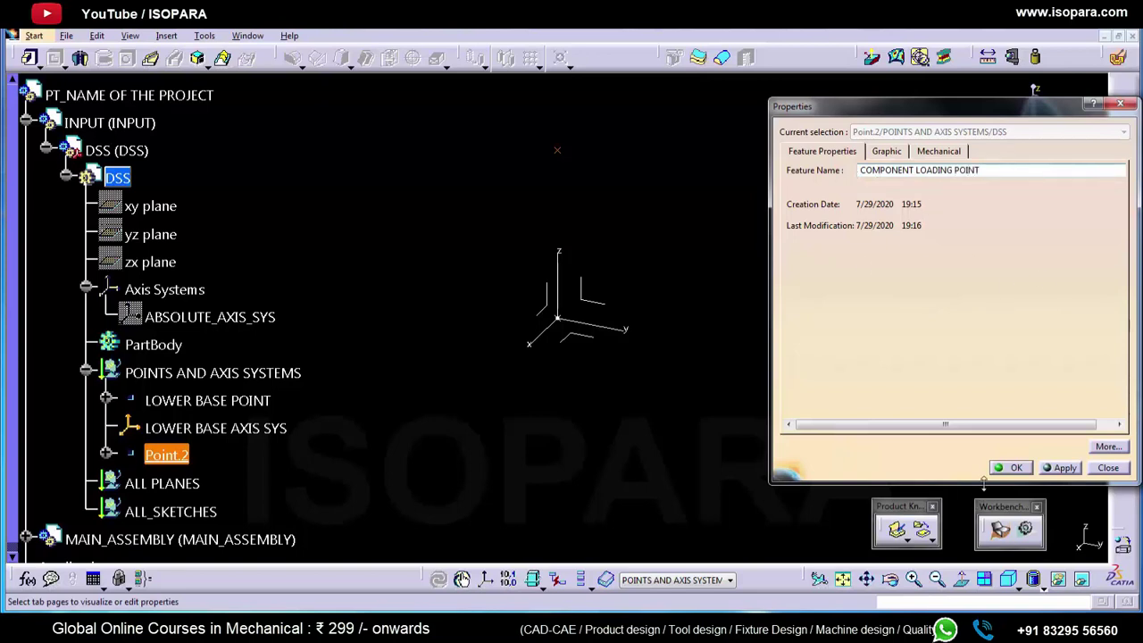
pyautogui.click(1012, 468)
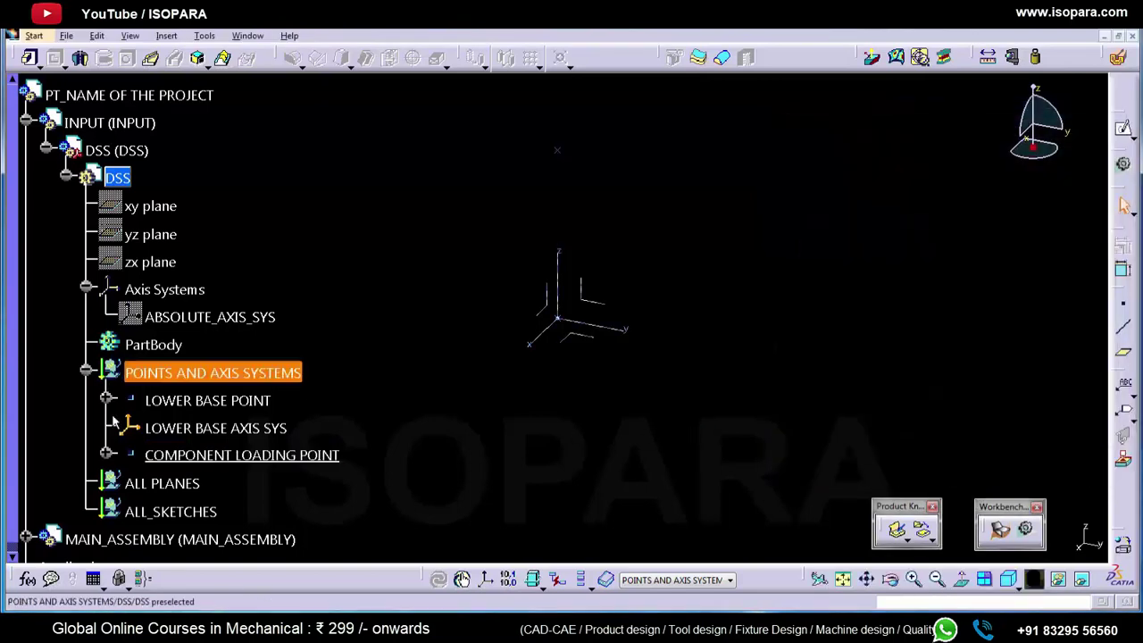
# - Insert an axis system at COMPONENT LOADING POINT, referenced to ABSOLUTE_AXIS_SYS, with Current unchecked
pyautogui.click(166, 36)
pyautogui.click(196, 201)
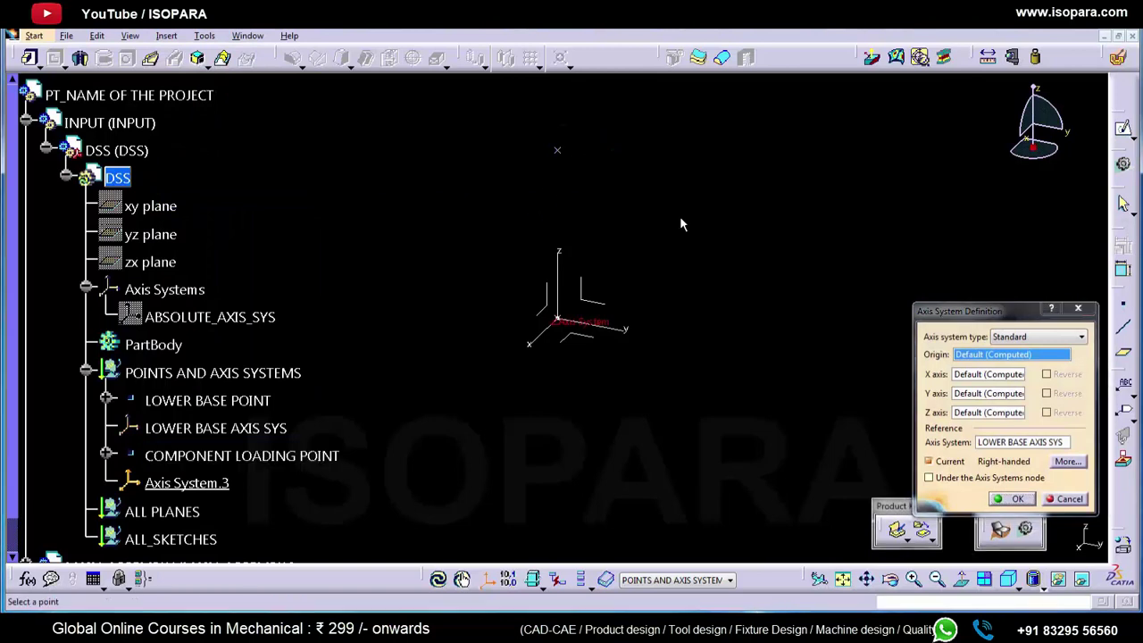
pyautogui.click(562, 157)
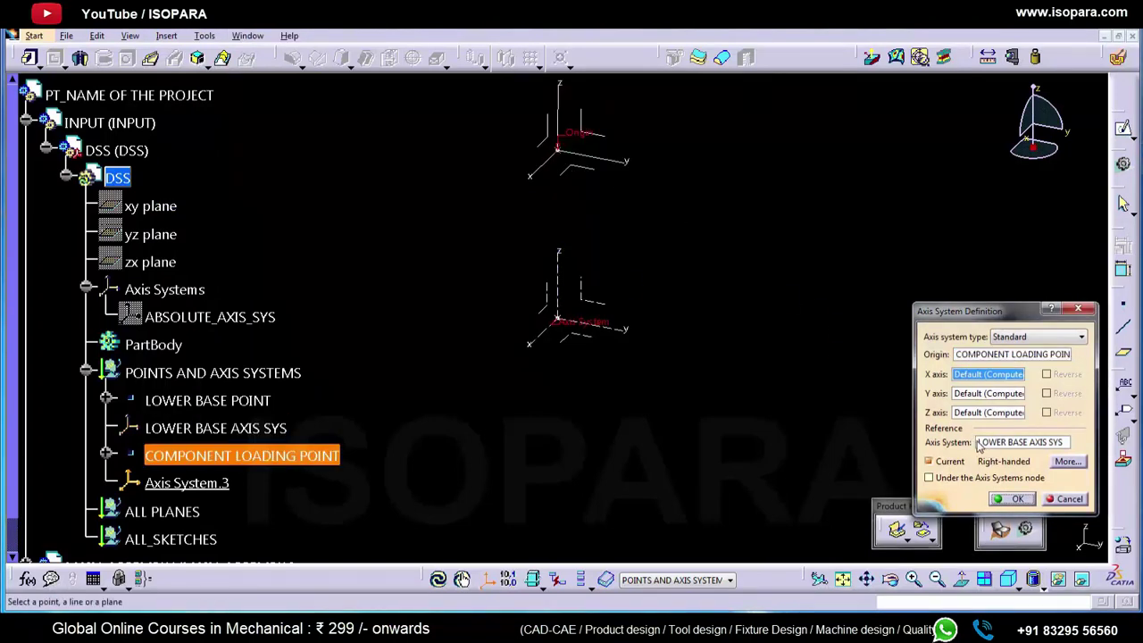
pyautogui.click(994, 444)
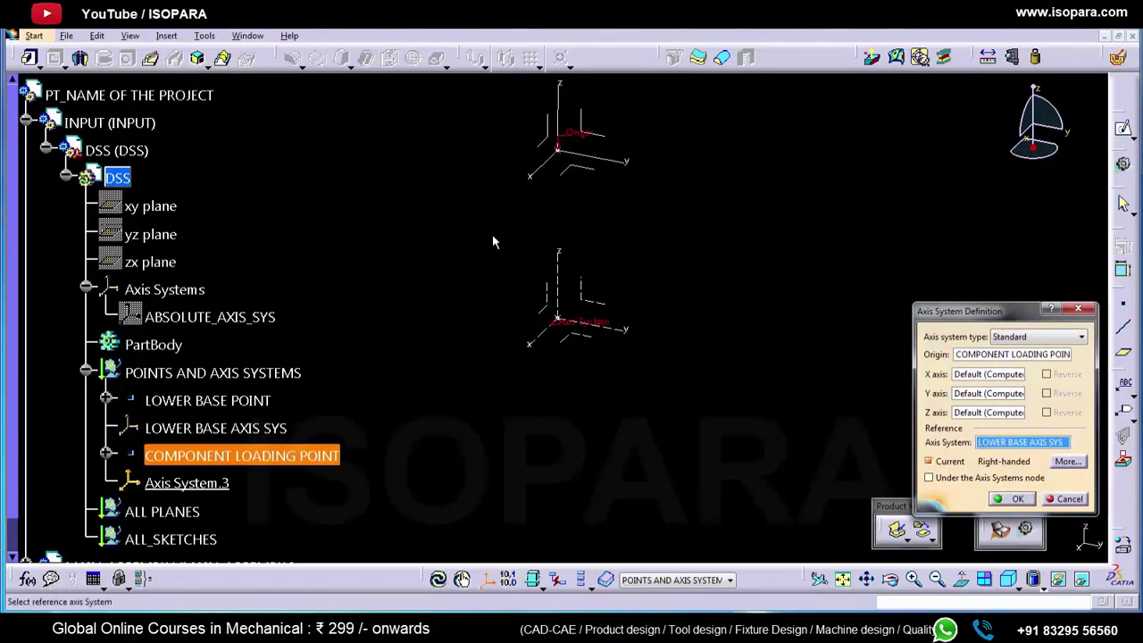
pyautogui.click(259, 318)
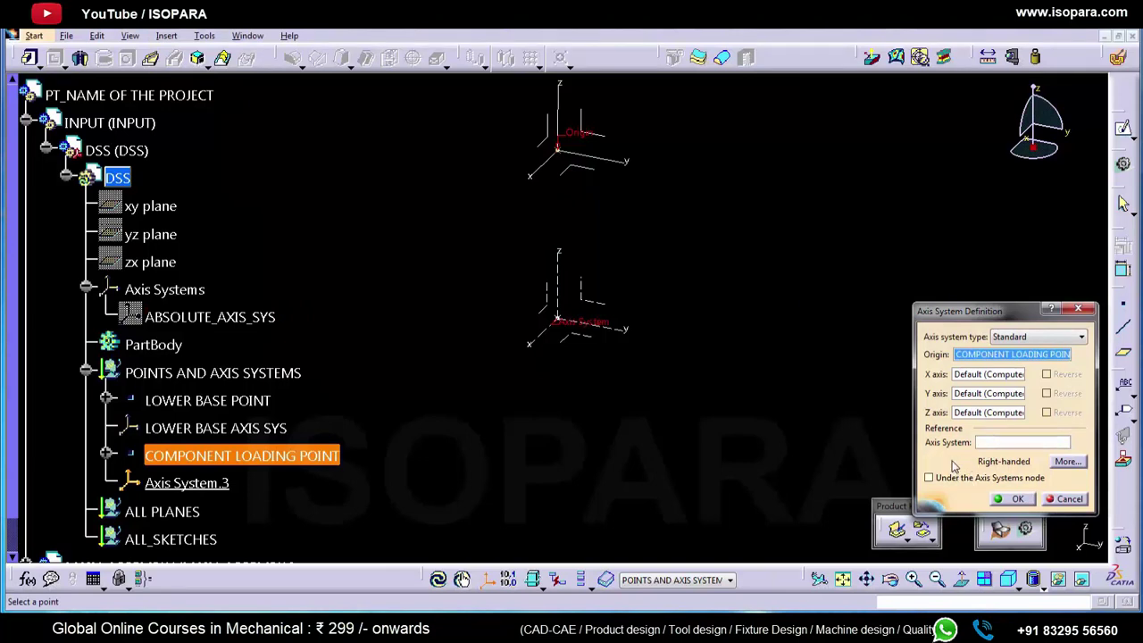
pyautogui.click(948, 462)
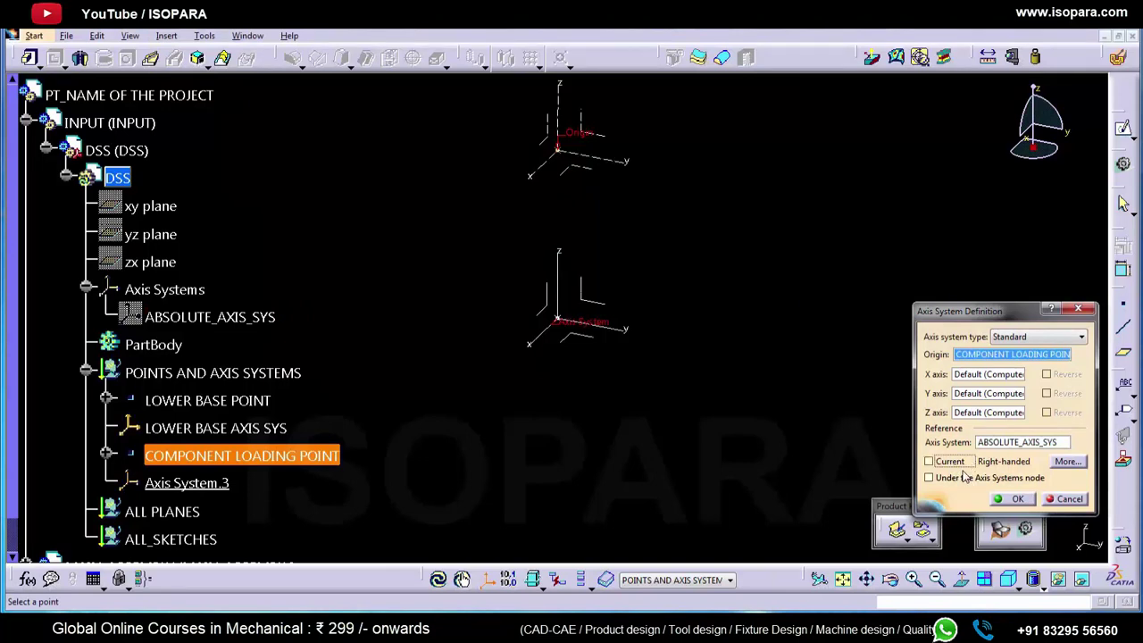
pyautogui.click(1012, 502)
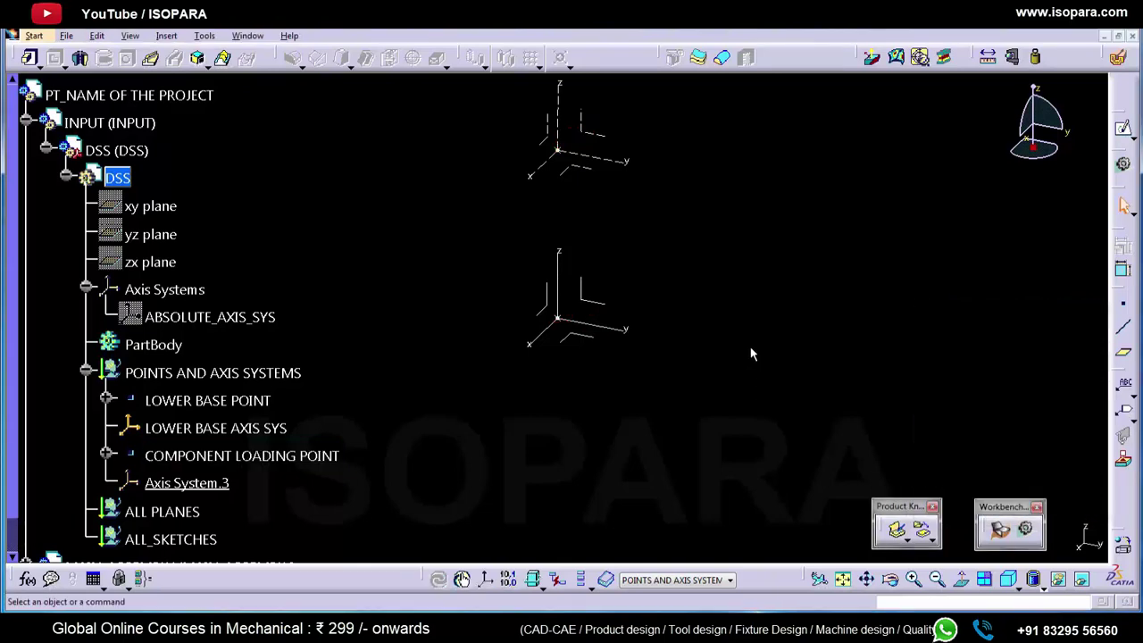
pyautogui.click(254, 318)
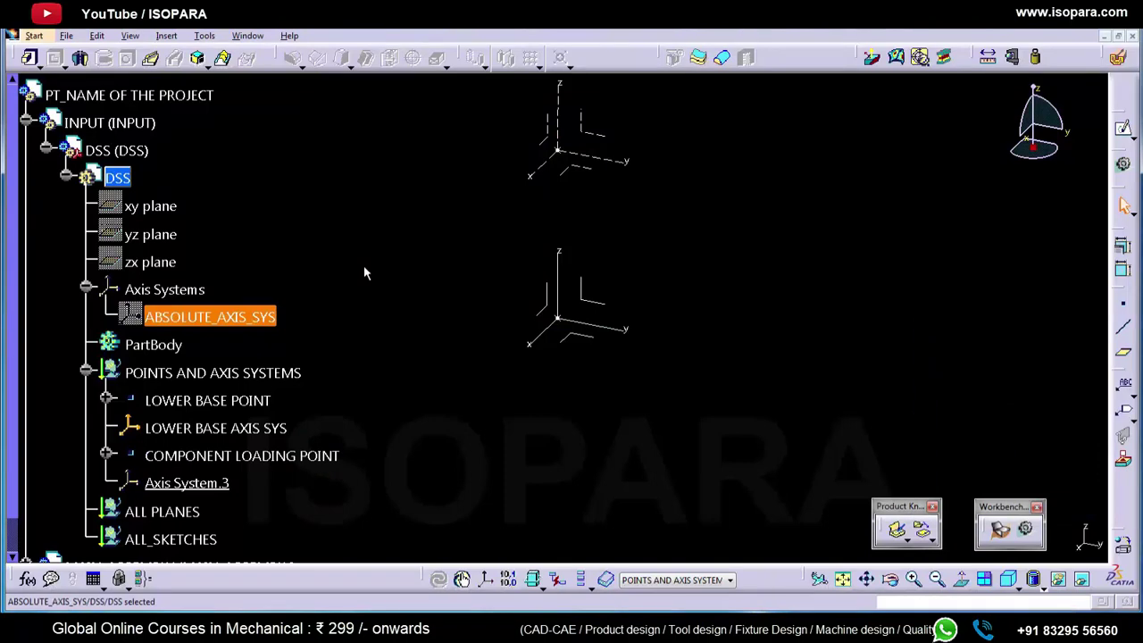
# - Rename Axis System.3 to COMPONENT LOADING AXIS SYS through its Properties
pyautogui.click(375, 285)
pyautogui.scroll(-3, 376, 339)
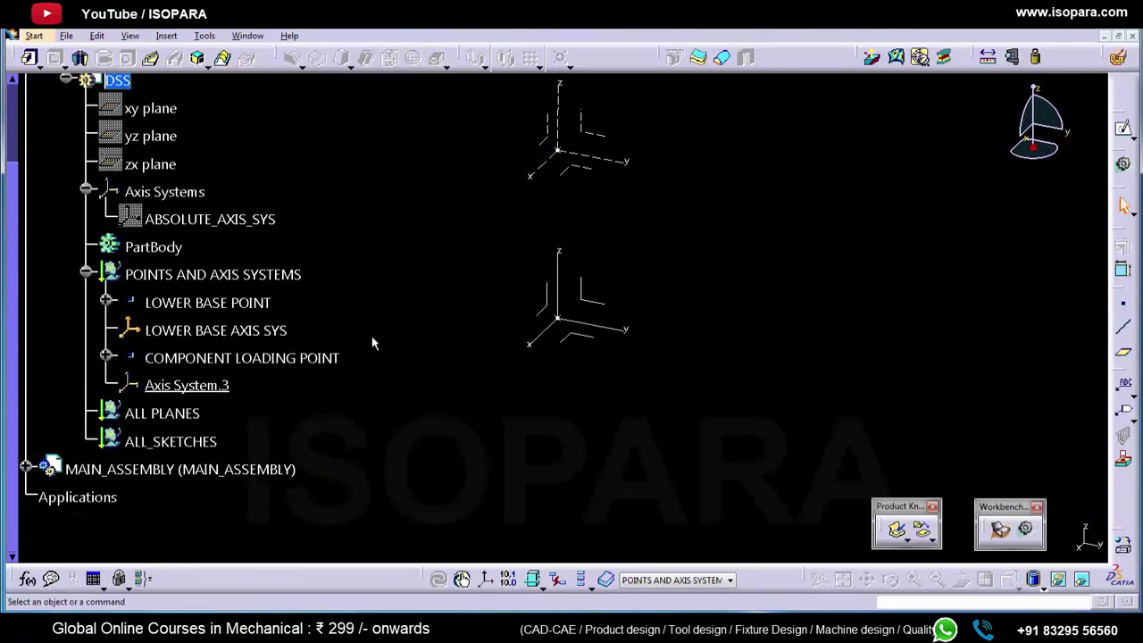
pyautogui.rightClick(217, 392)
pyautogui.click(271, 150)
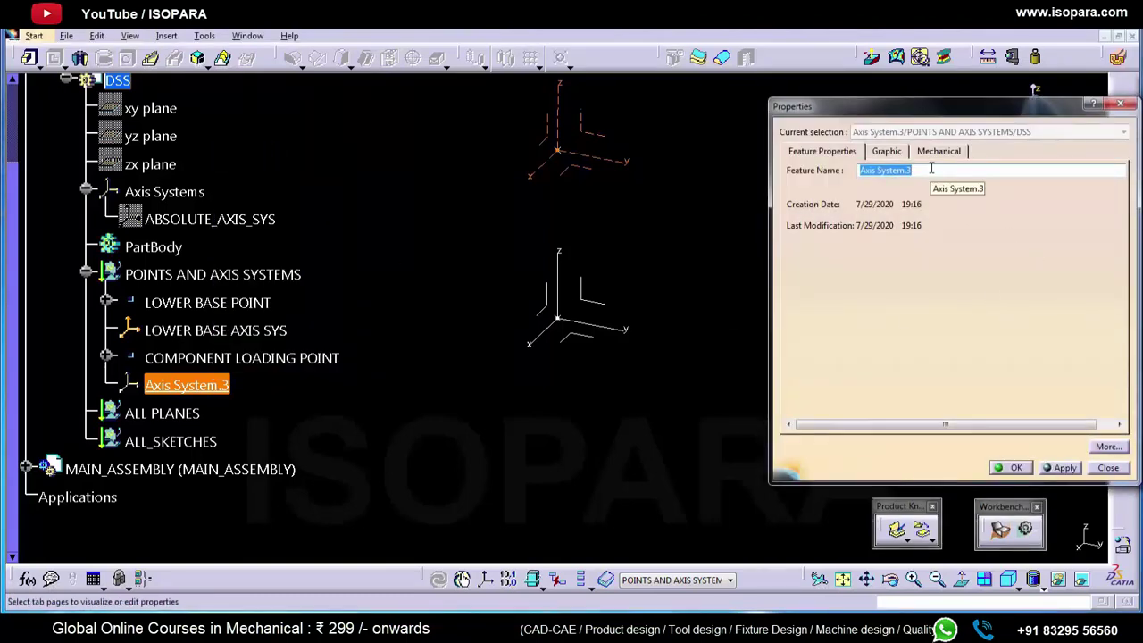
pyautogui.write('COMPONENT LOADING AXIS SYS')
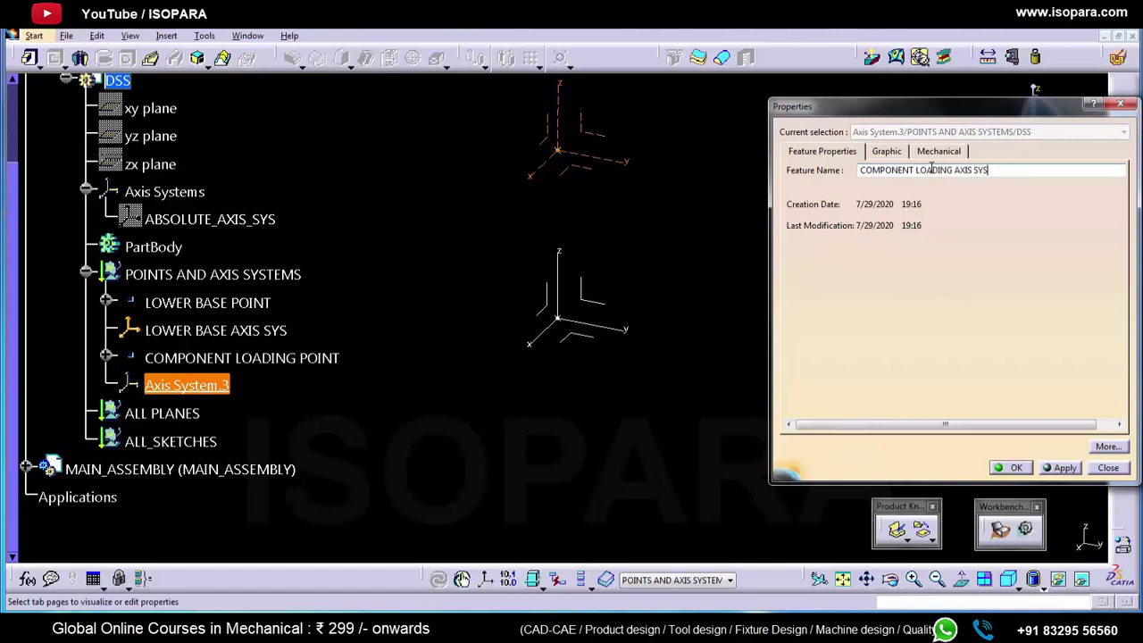
pyautogui.press('Return')
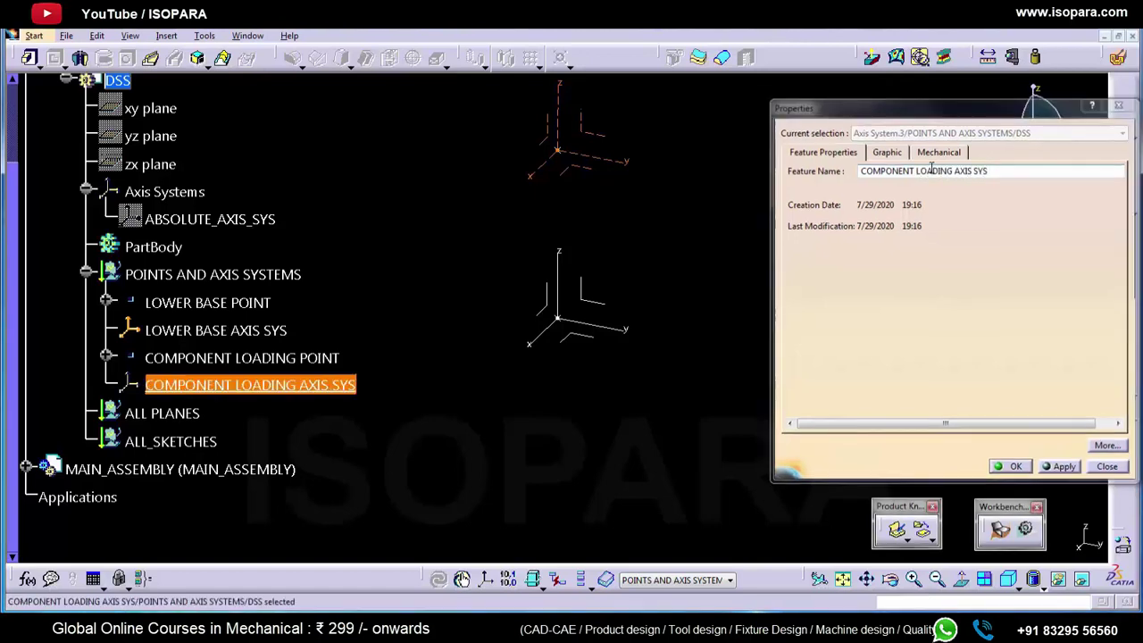
# - Rotate the view slightly and start defining a new point by coordinates
pyautogui.click(798, 271)
pyautogui.moveTo(693, 302); pyautogui.dragTo(723, 332, button='middle')
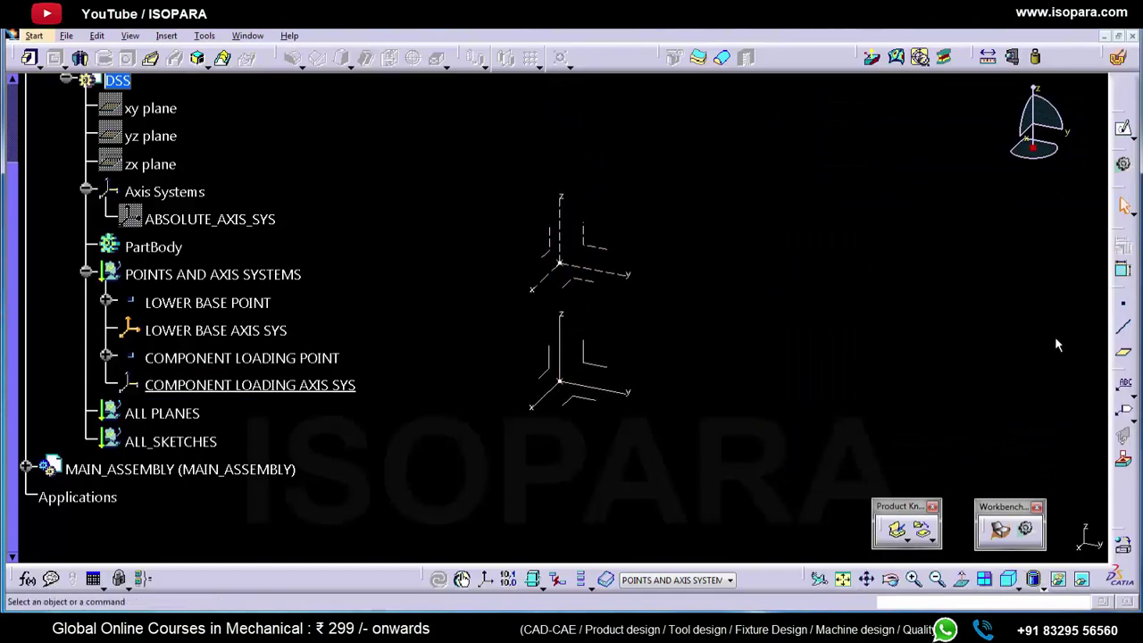
pyautogui.click(1124, 303)
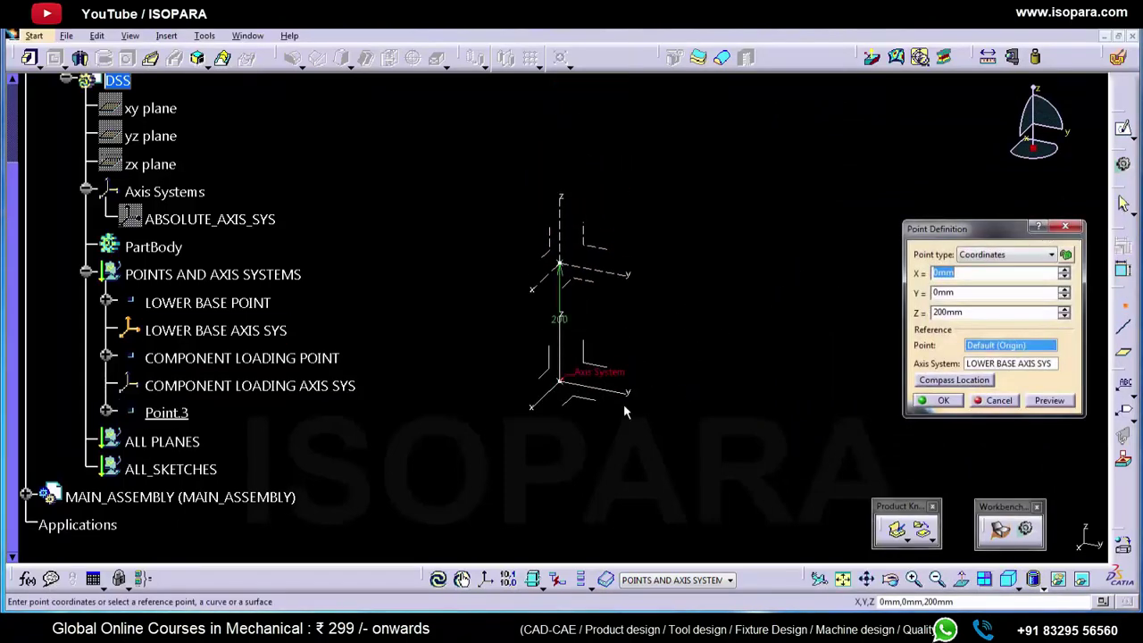
# - Create the new point at Z 400mm
pyautogui.moveTo(624, 404); pyautogui.dragTo(806, 341, button='middle')
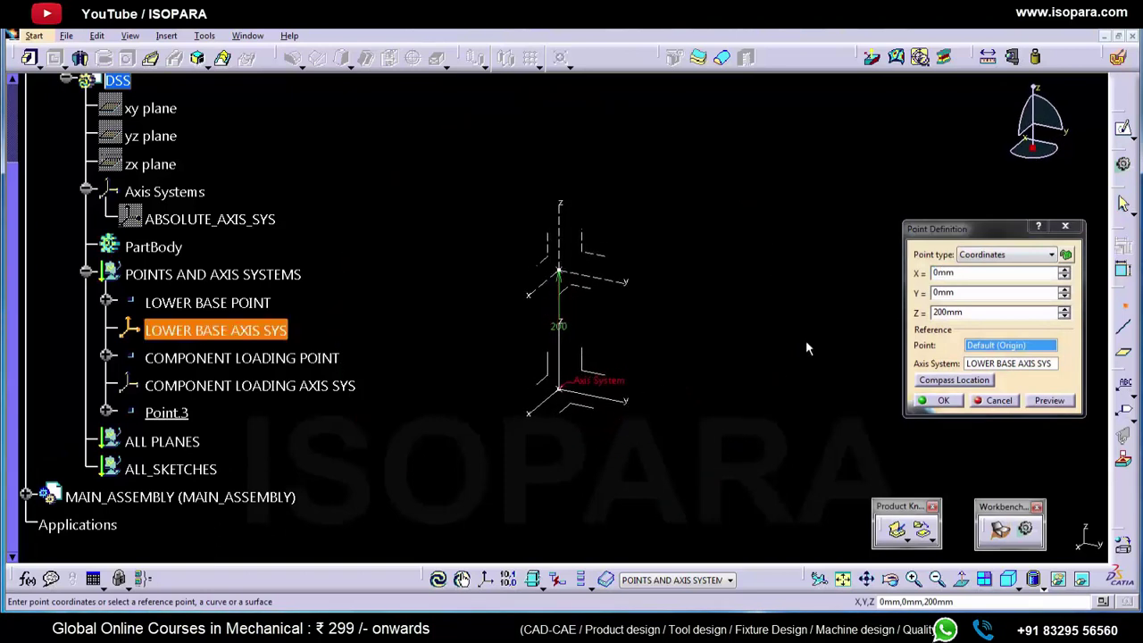
pyautogui.doubleClick(973, 312)
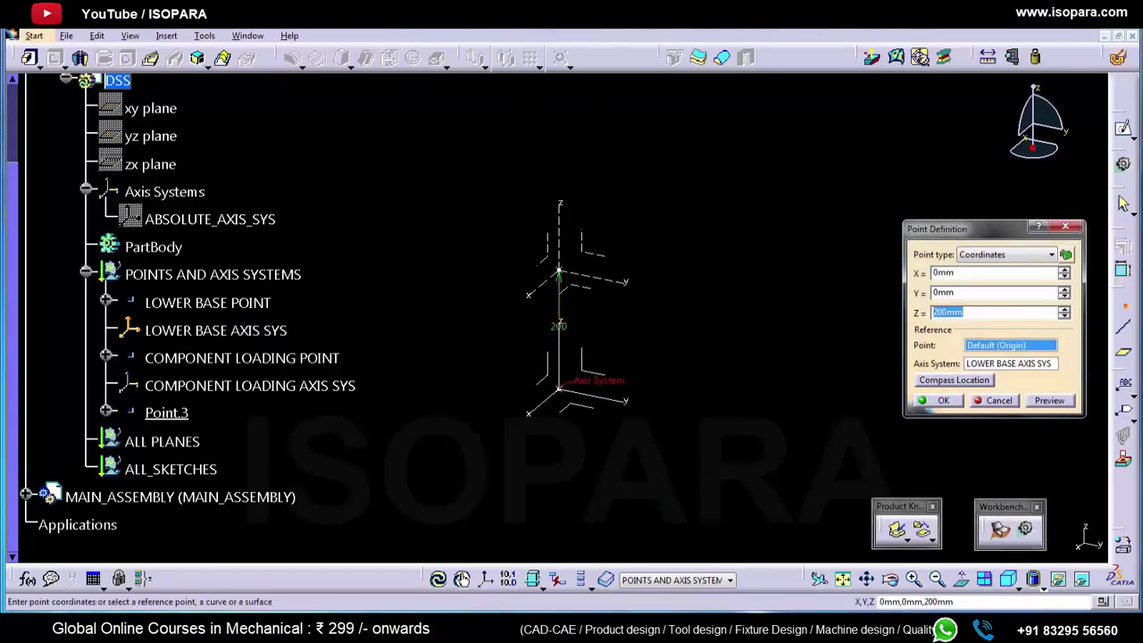
pyautogui.write('400')
pyautogui.click(940, 400)
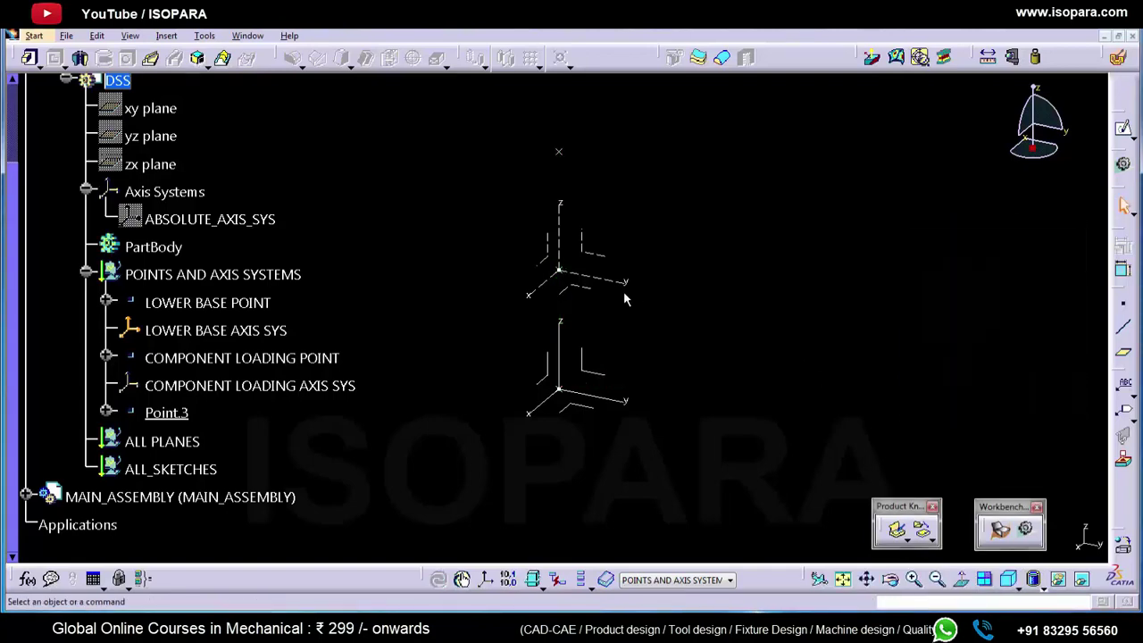
# - Rename Point.3 to UPPER BASE POINT through its Properties
pyautogui.rightClick(172, 413)
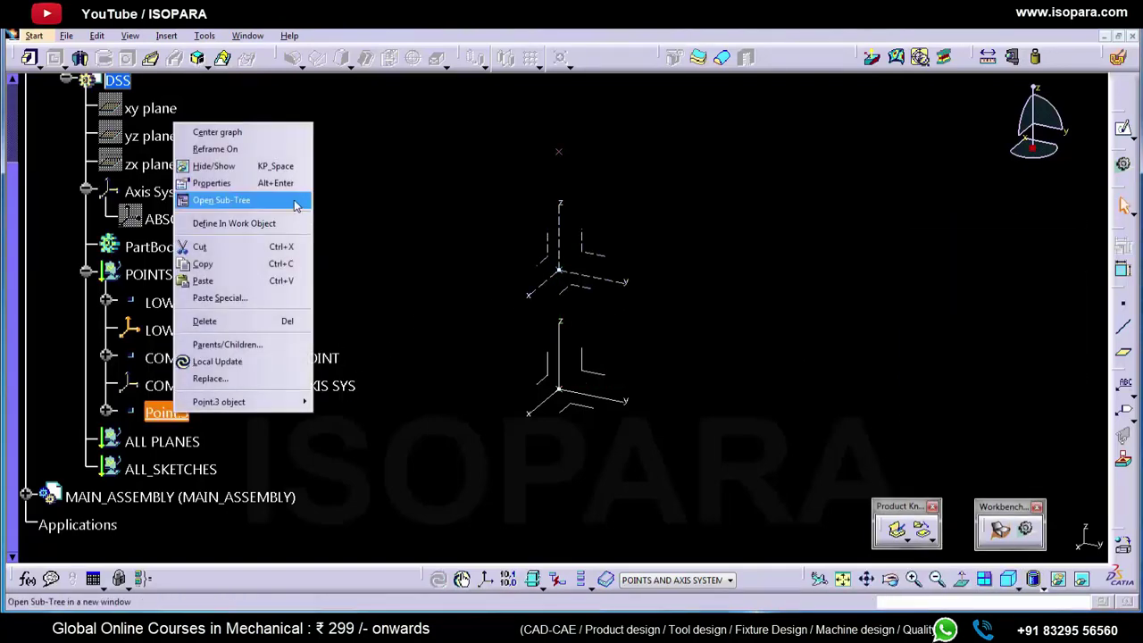
pyautogui.click(265, 185)
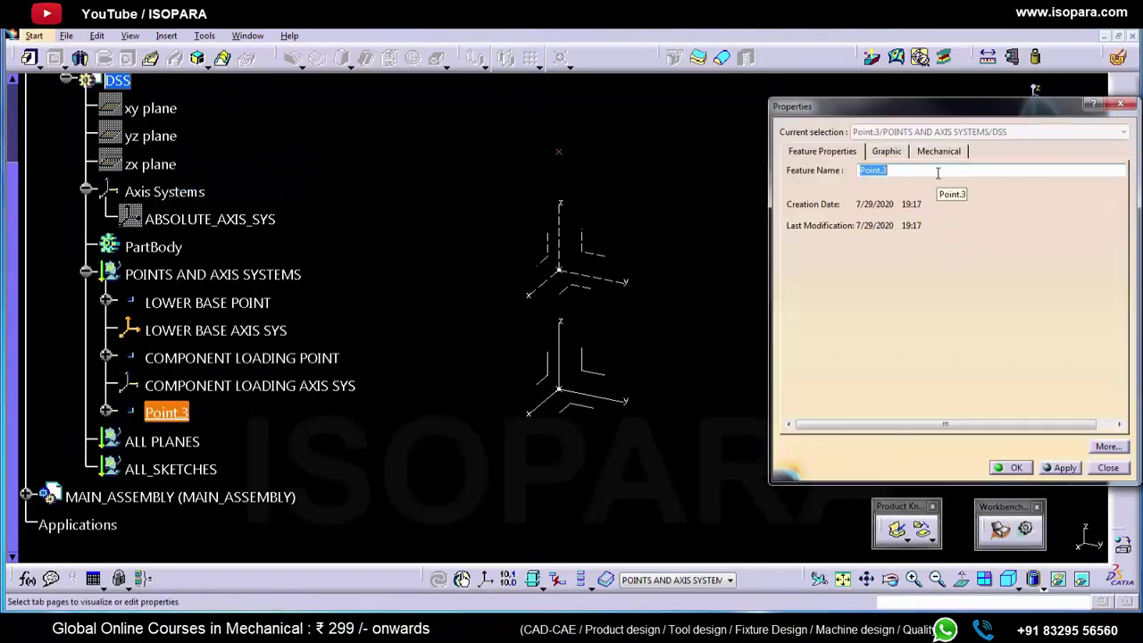
pyautogui.write('UPPER BASE POINT')
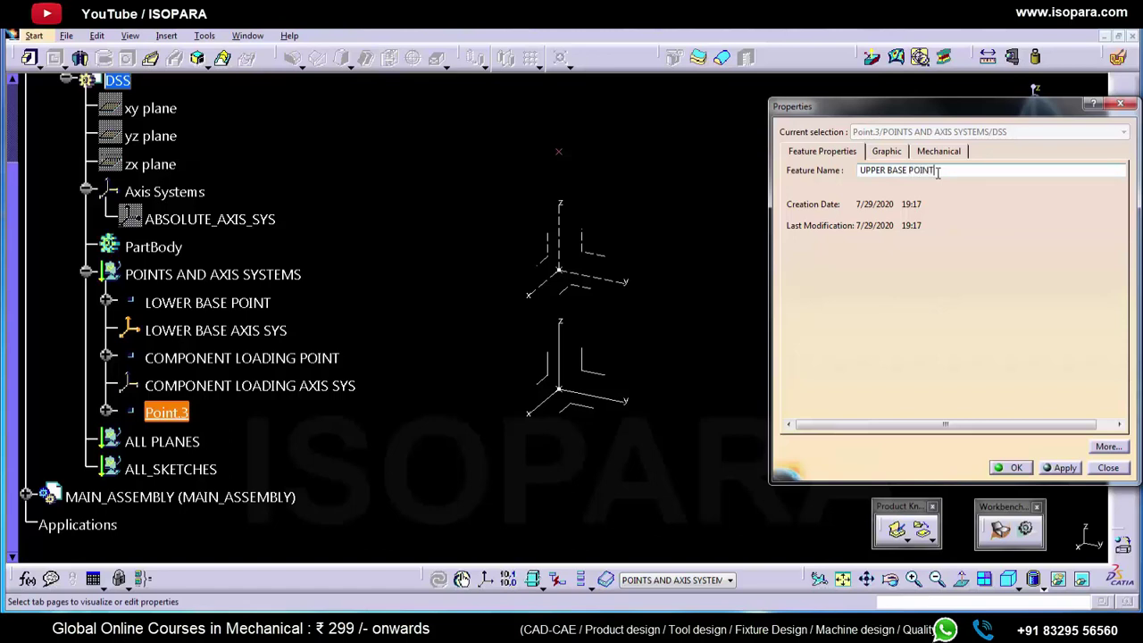
pyautogui.press('Return')
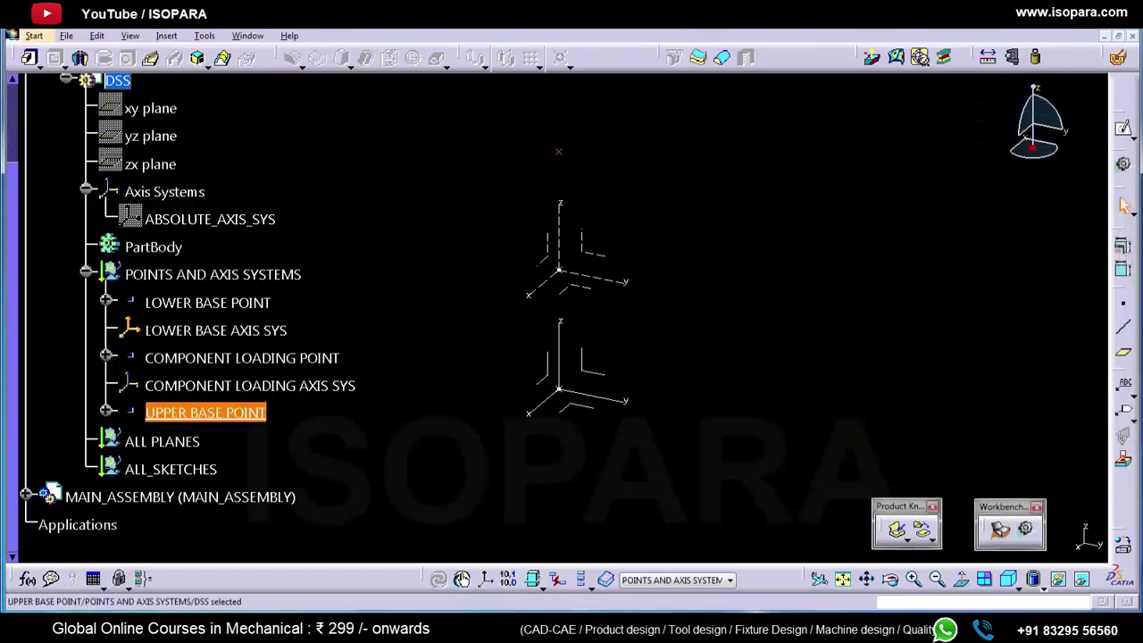
# - Insert an axis system at UPPER BASE POINT, referenced to ABSOLUTE_AXIS_SYS
pyautogui.click(167, 36)
pyautogui.click(196, 201)
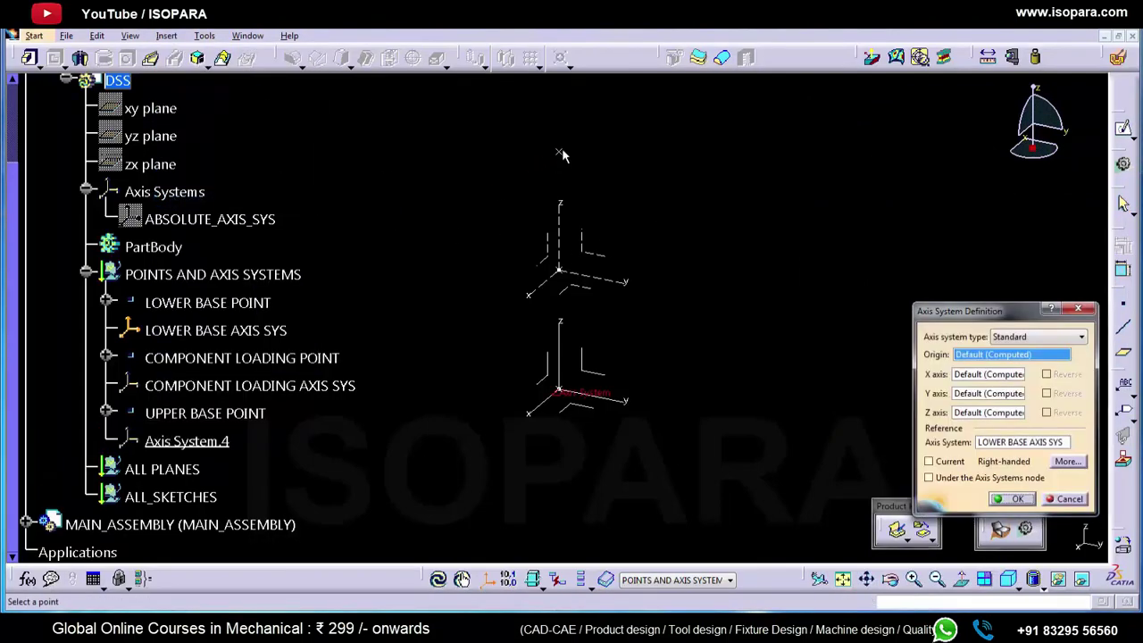
pyautogui.click(558, 152)
pyautogui.click(1025, 440)
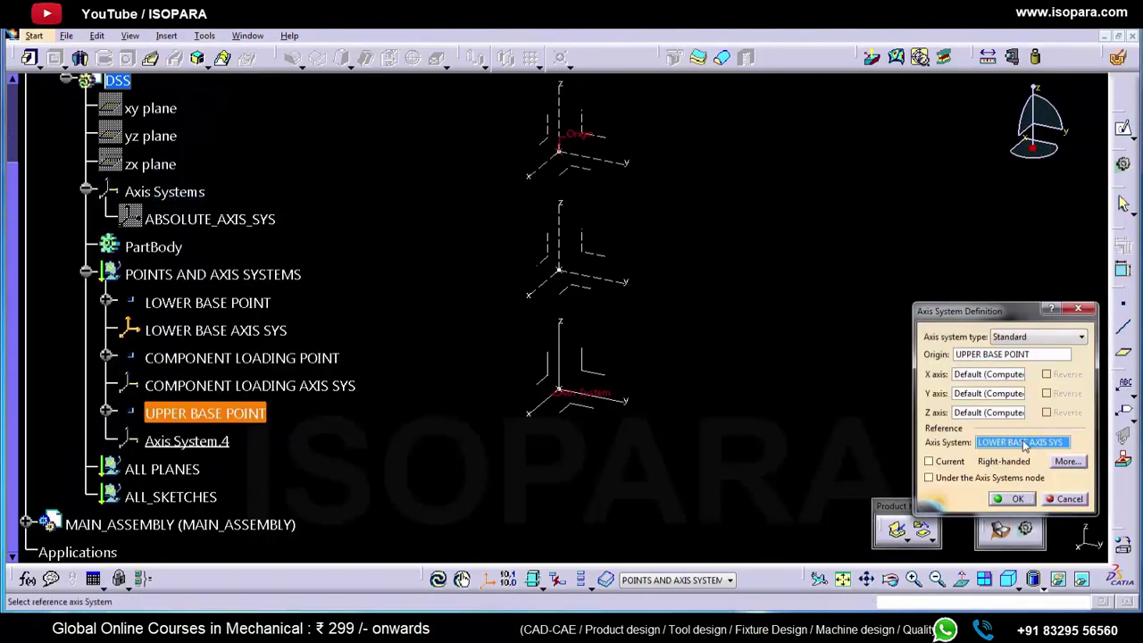
pyautogui.click(259, 219)
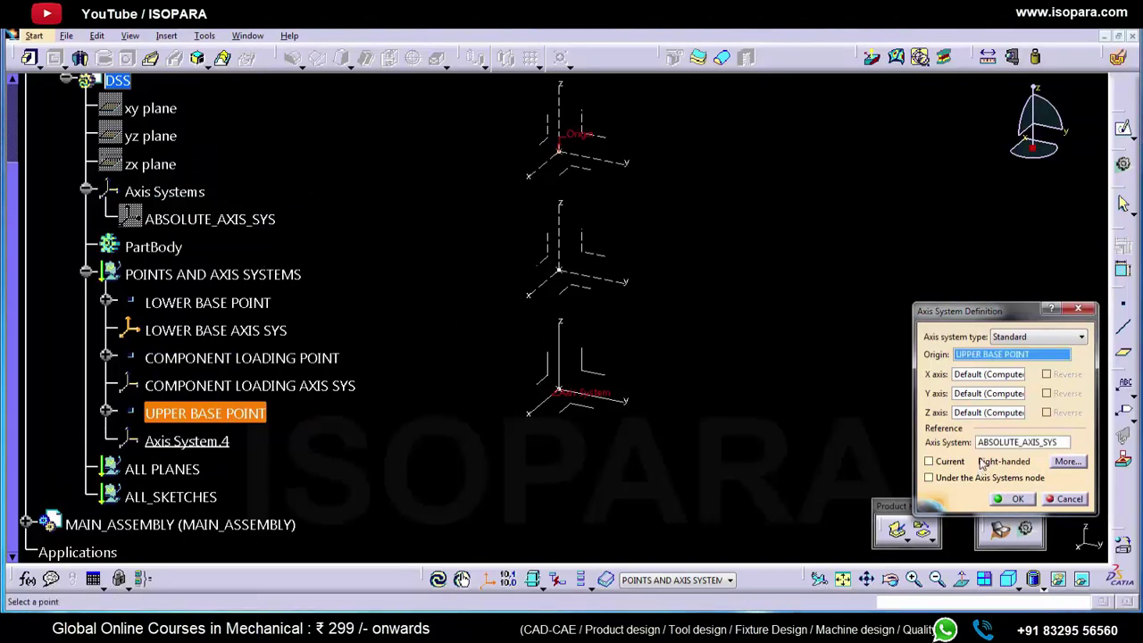
pyautogui.click(1024, 502)
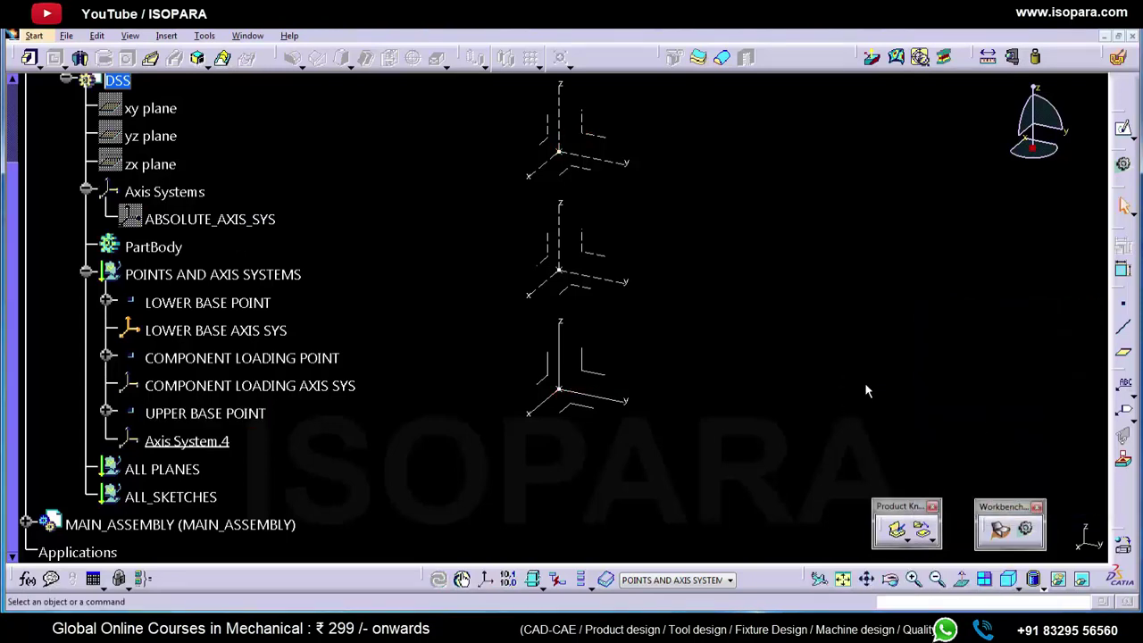
pyautogui.moveTo(749, 358); pyautogui.dragTo(510, 294, button='middle')
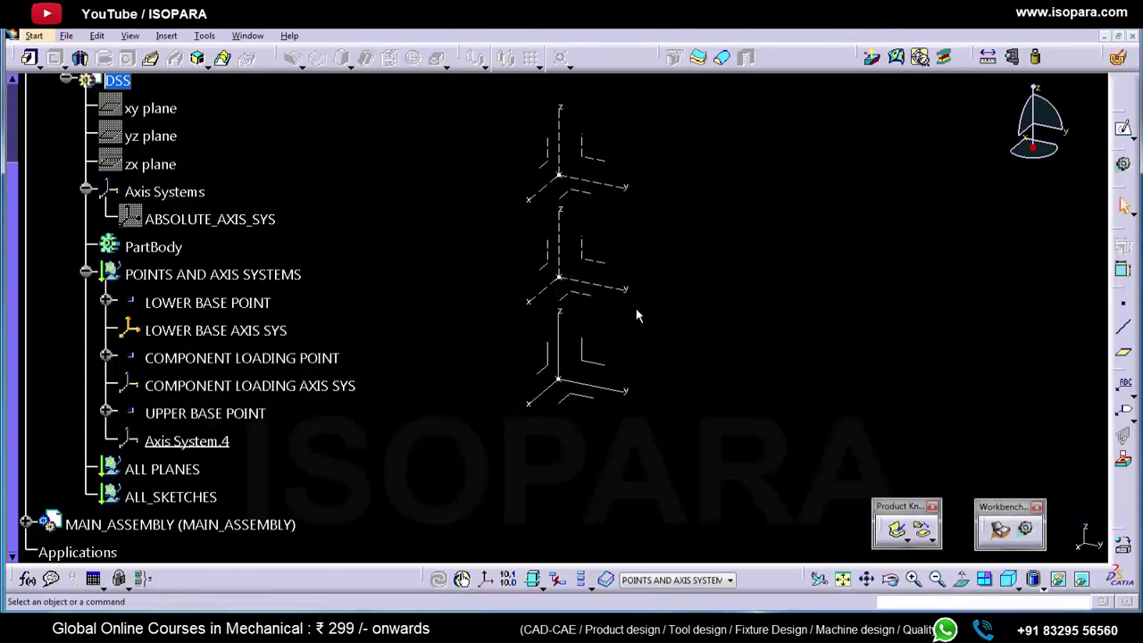
# - Rename Axis System.4 to UPPER BASE AXIS SYS and deselect it
pyautogui.click(189, 442)
pyautogui.rightClick(191, 440)
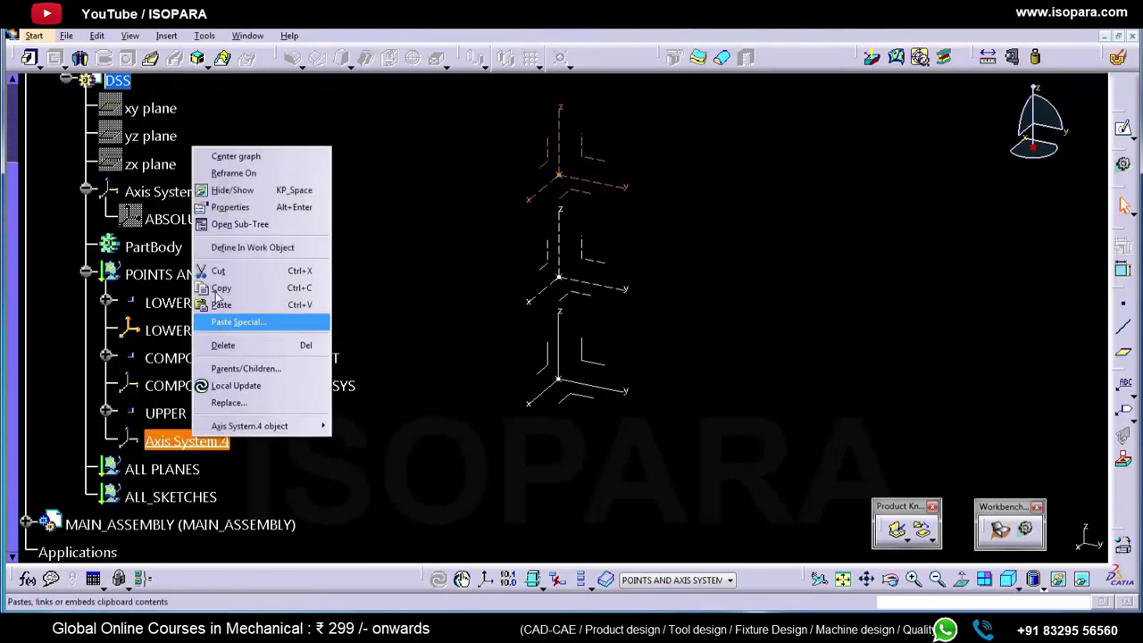
pyautogui.click(232, 208)
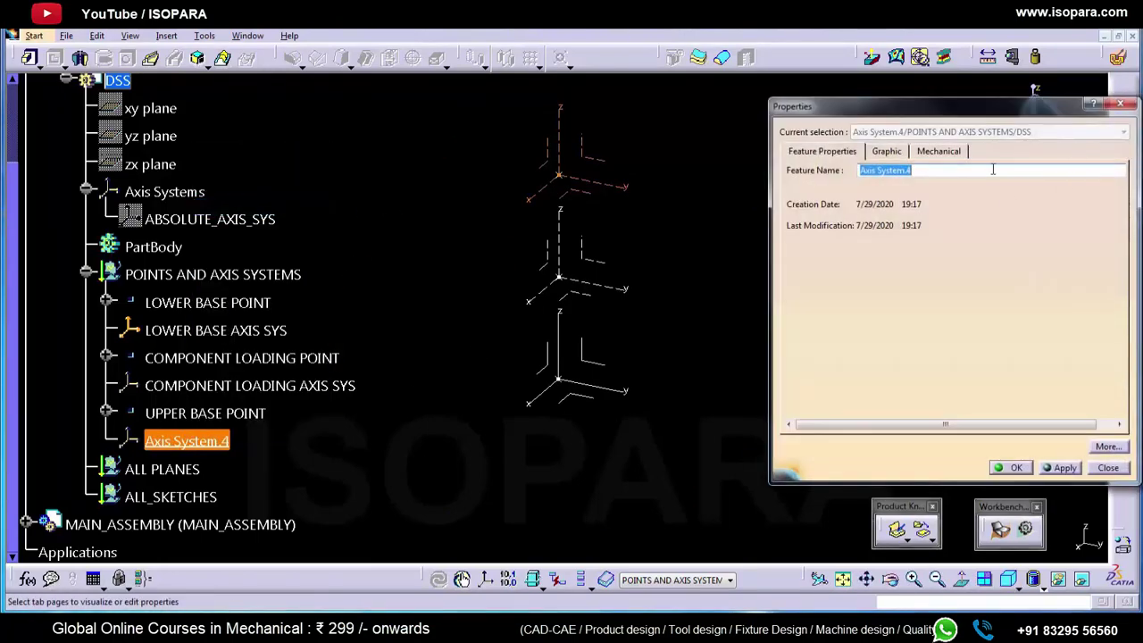
pyautogui.write('UPPER BASE AXIS SYS')
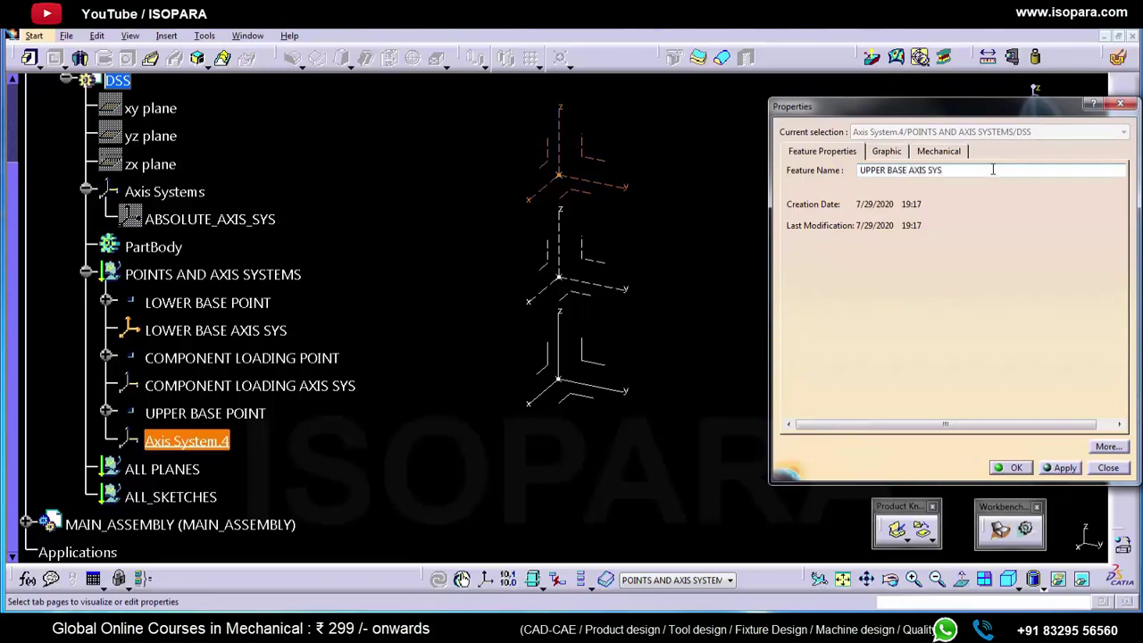
pyautogui.press('Return')
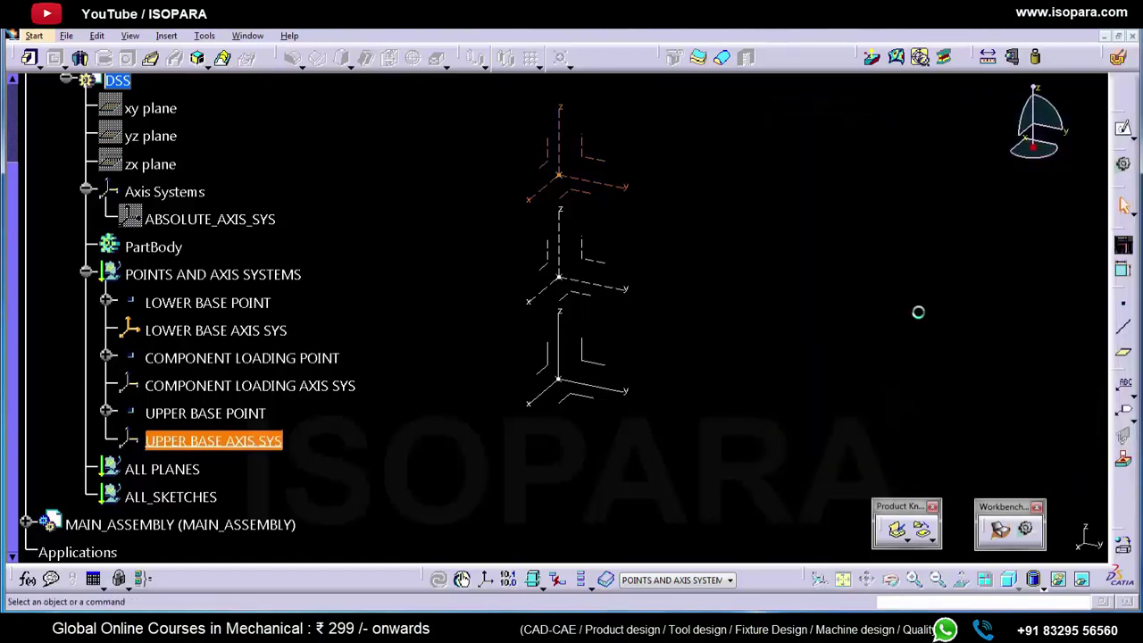
pyautogui.click(604, 325)
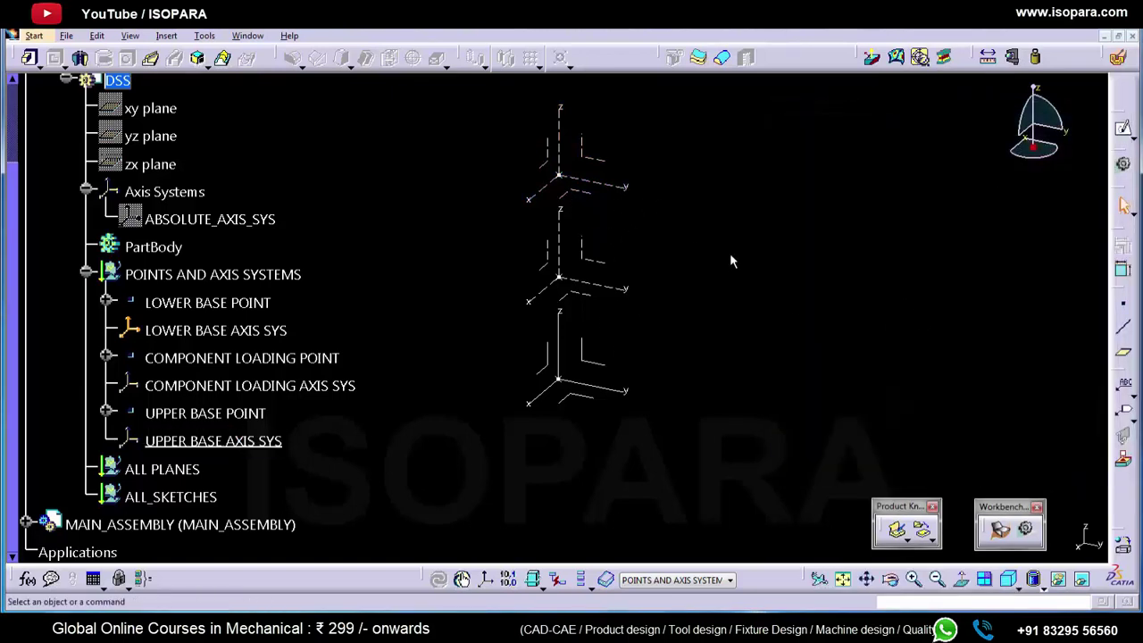
# - Move LOWER BASE POINT to X 14mm and rotate the view to confirm its axis system follows
pyautogui.click(250, 302)
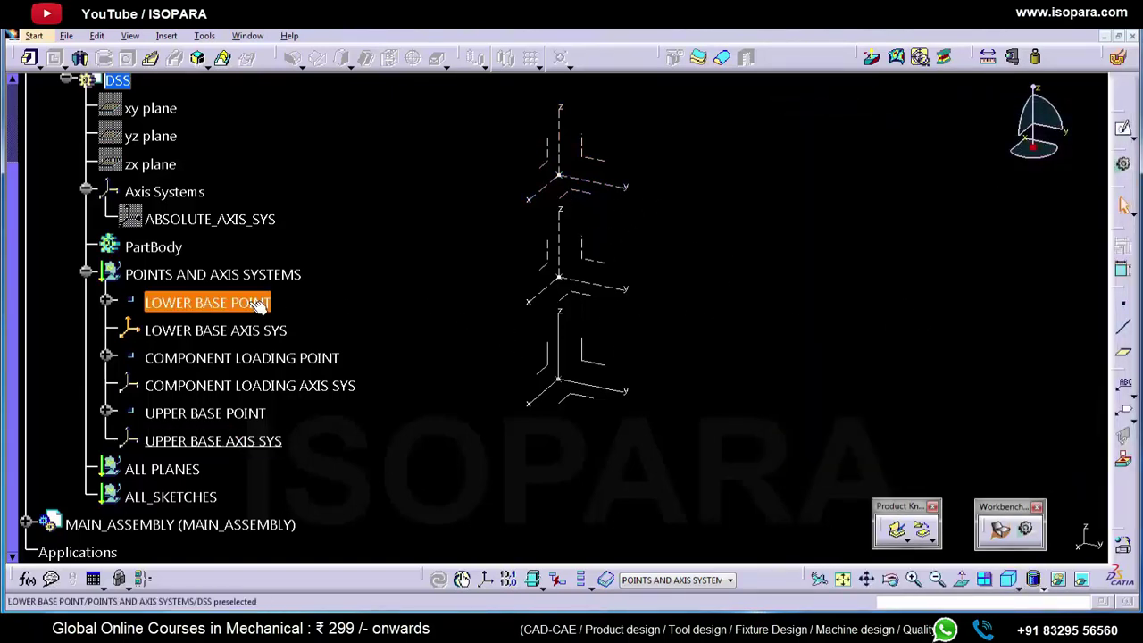
pyautogui.doubleClick(250, 302)
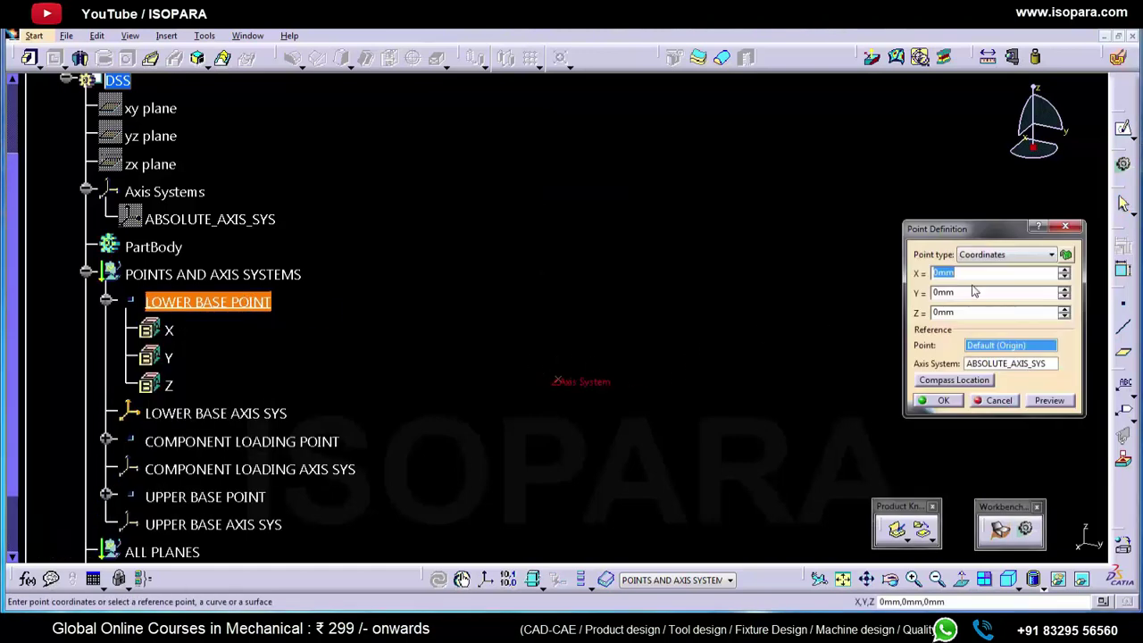
pyautogui.click(936, 400)
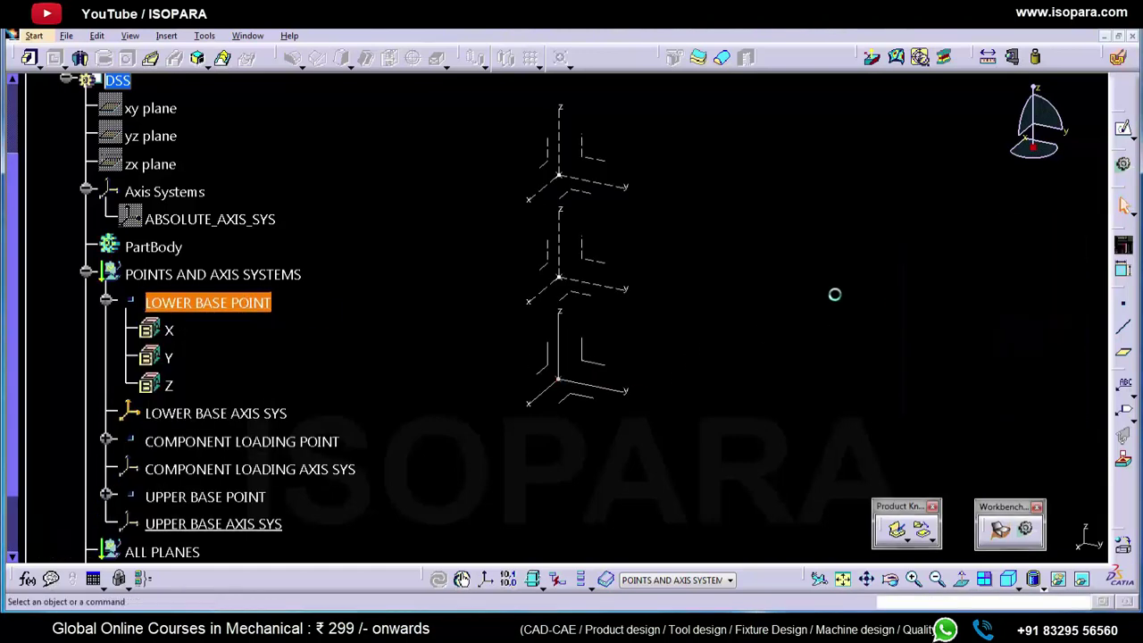
pyautogui.doubleClick(228, 303)
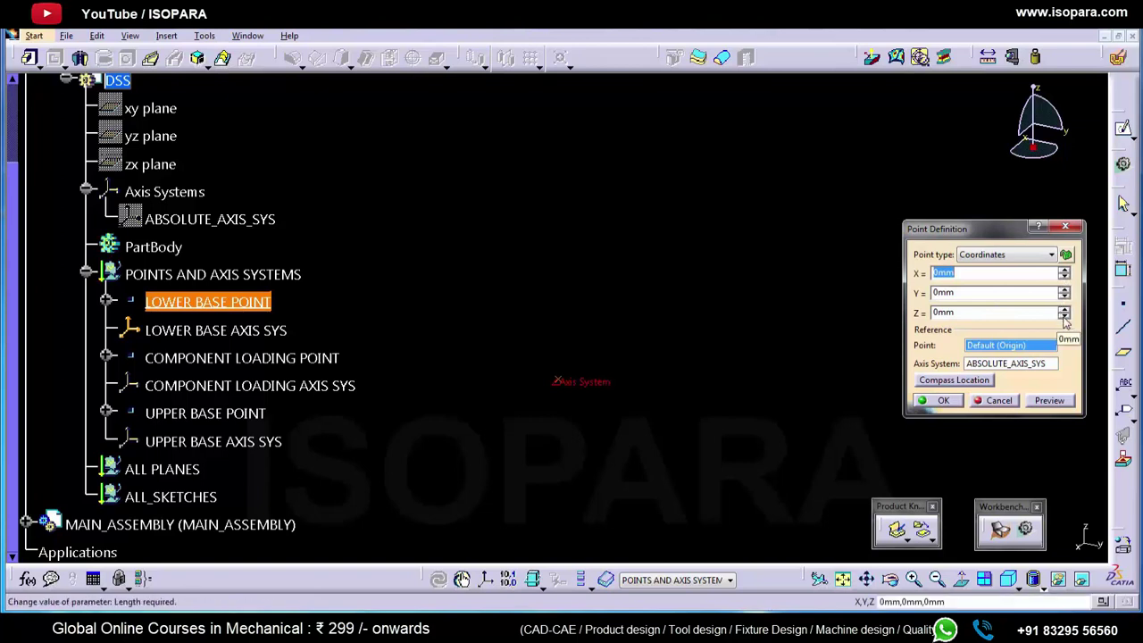
pyautogui.click(1064, 271)
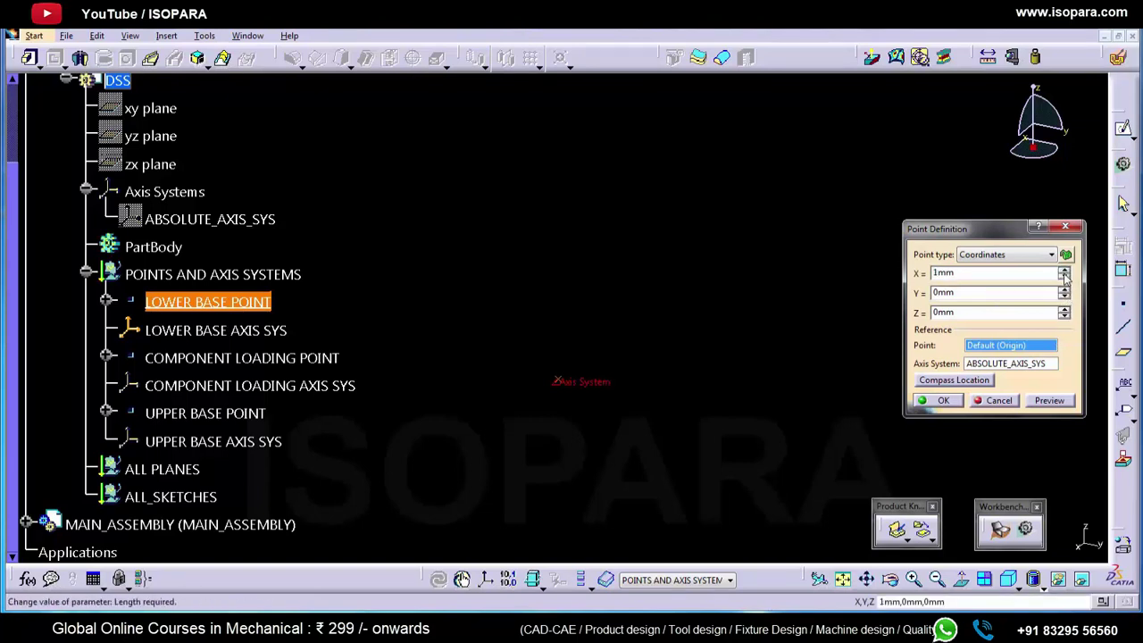
pyautogui.click(1063, 272)
pyautogui.click(944, 399)
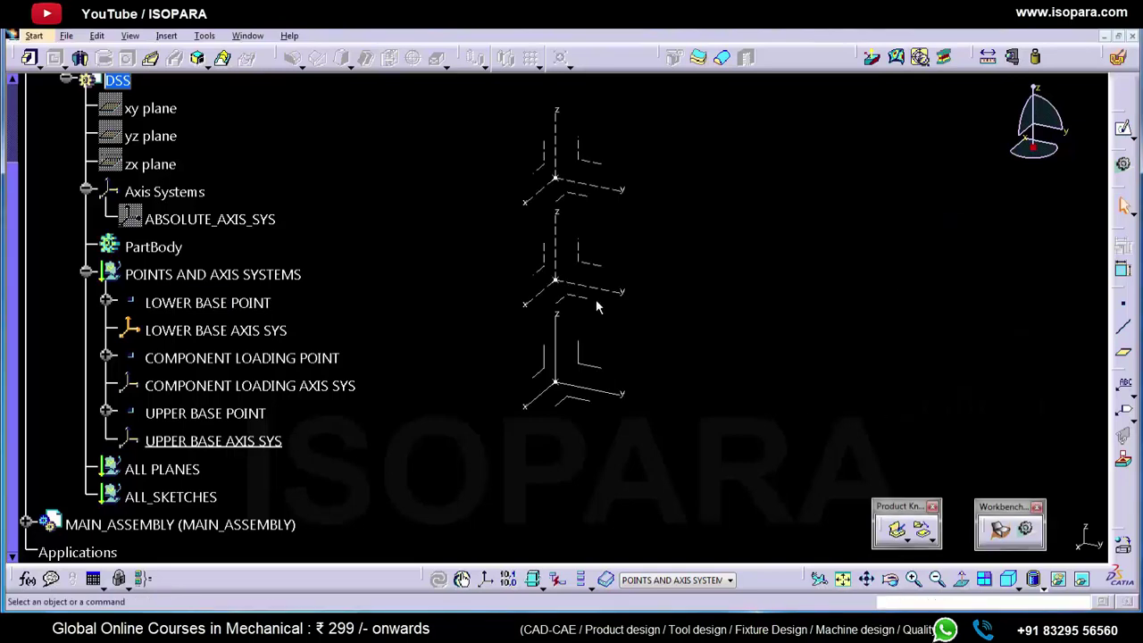
pyautogui.moveTo(598, 301); pyautogui.dragTo(536, 330, button='middle')
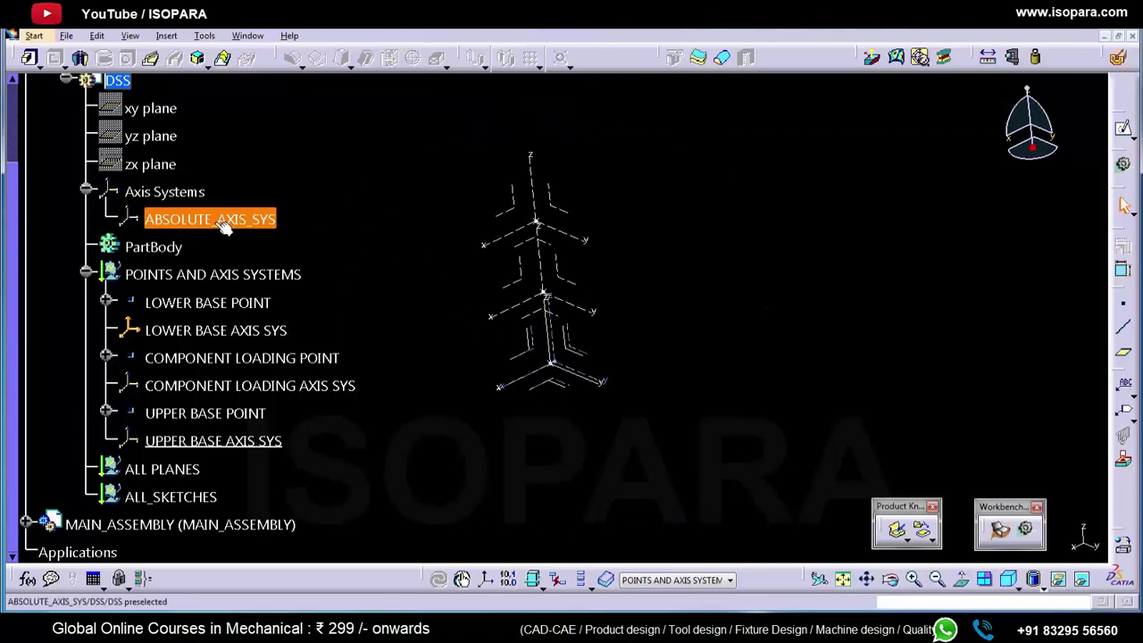
# - Shift LOWER BASE POINT to X 400mm and rotate the view to inspect the result
pyautogui.doubleClick(207, 302)
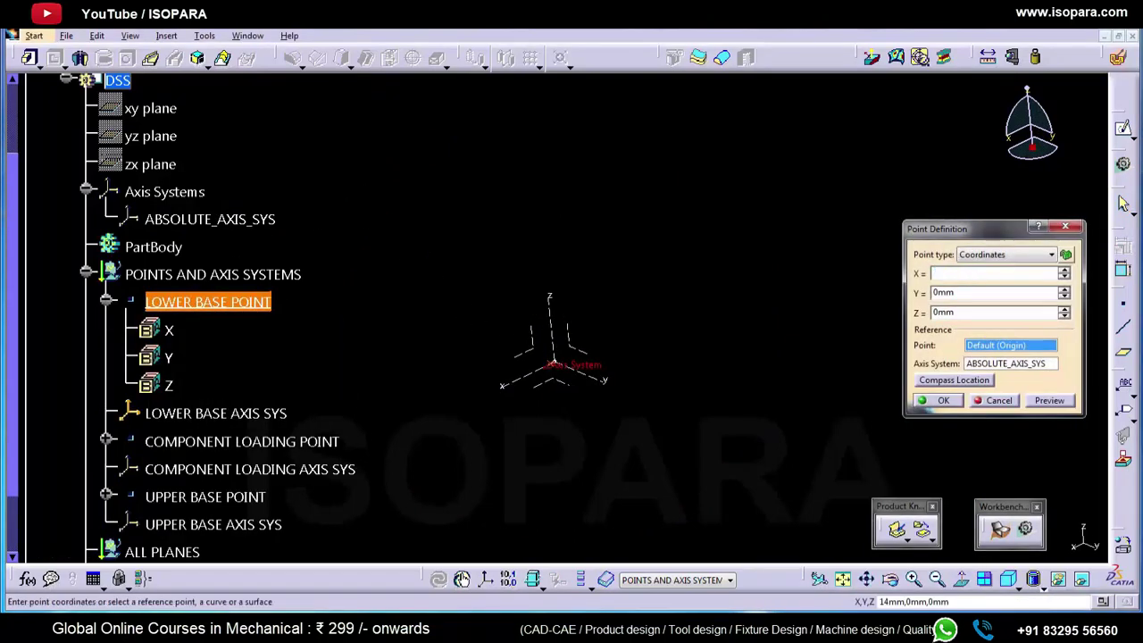
pyautogui.write('400')
pyautogui.press('Return')
pyautogui.press('Return')
pyautogui.moveTo(702, 247); pyautogui.dragTo(656, 313, button='middle')
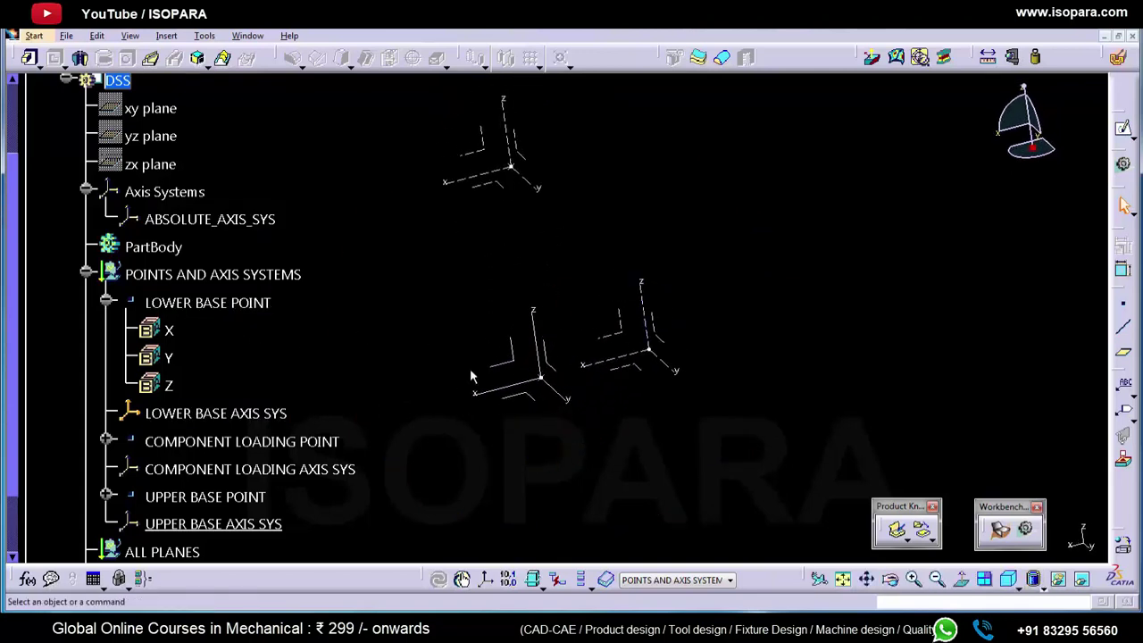
pyautogui.moveTo(474, 378); pyautogui.dragTo(485, 294, button='middle')
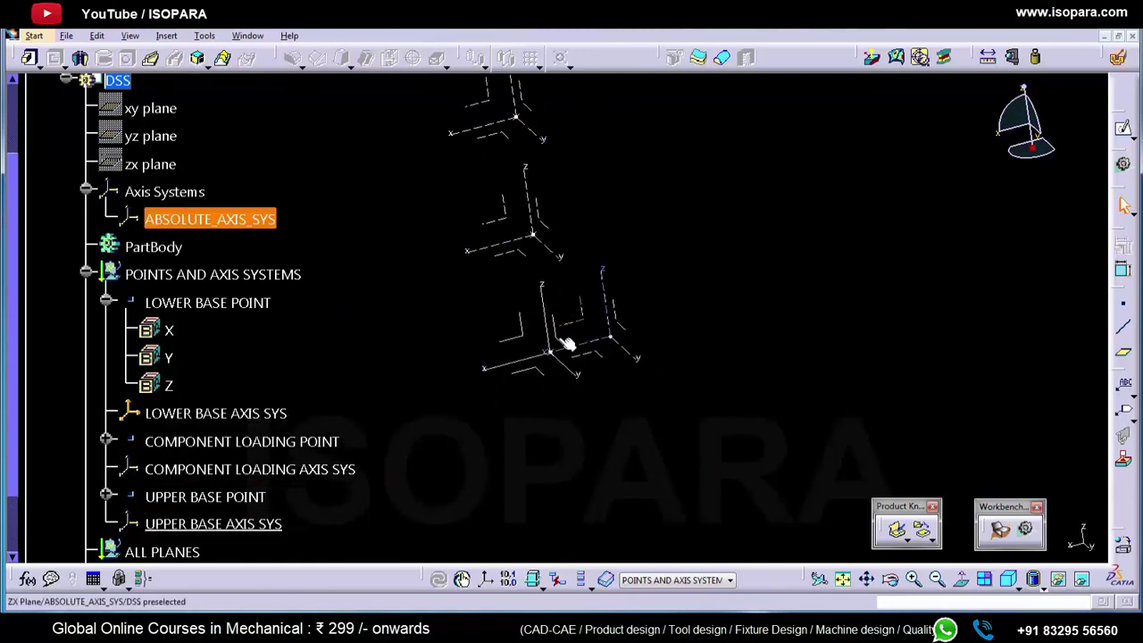
pyautogui.moveTo(566, 345); pyautogui.dragTo(599, 344, button='middle')
# - Reset LOWER BASE POINT's X coordinate to 0mm and check the view
pyautogui.click(205, 302)
pyautogui.doubleClick(205, 302)
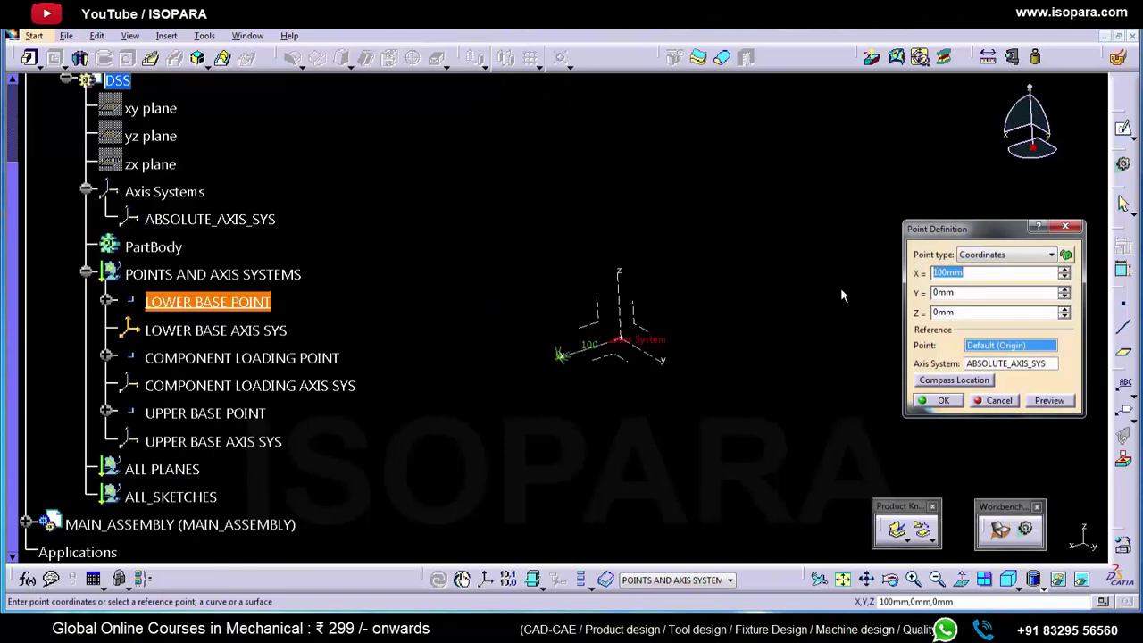
pyautogui.write('0')
pyautogui.press('Return')
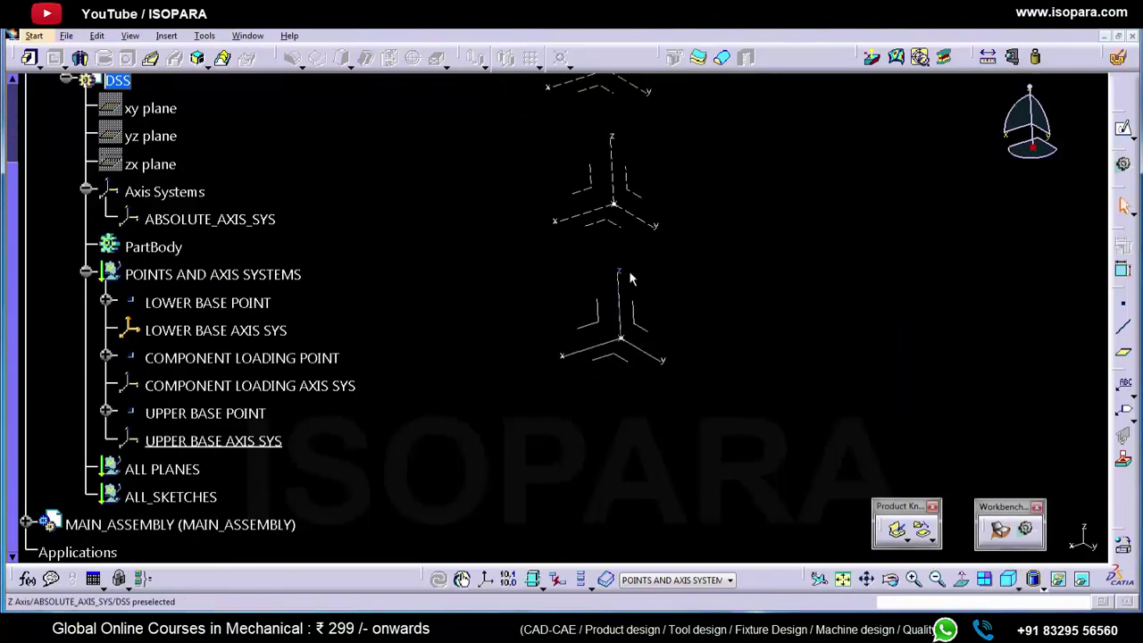
pyautogui.moveTo(658, 327); pyautogui.dragTo(689, 293, button='middle')
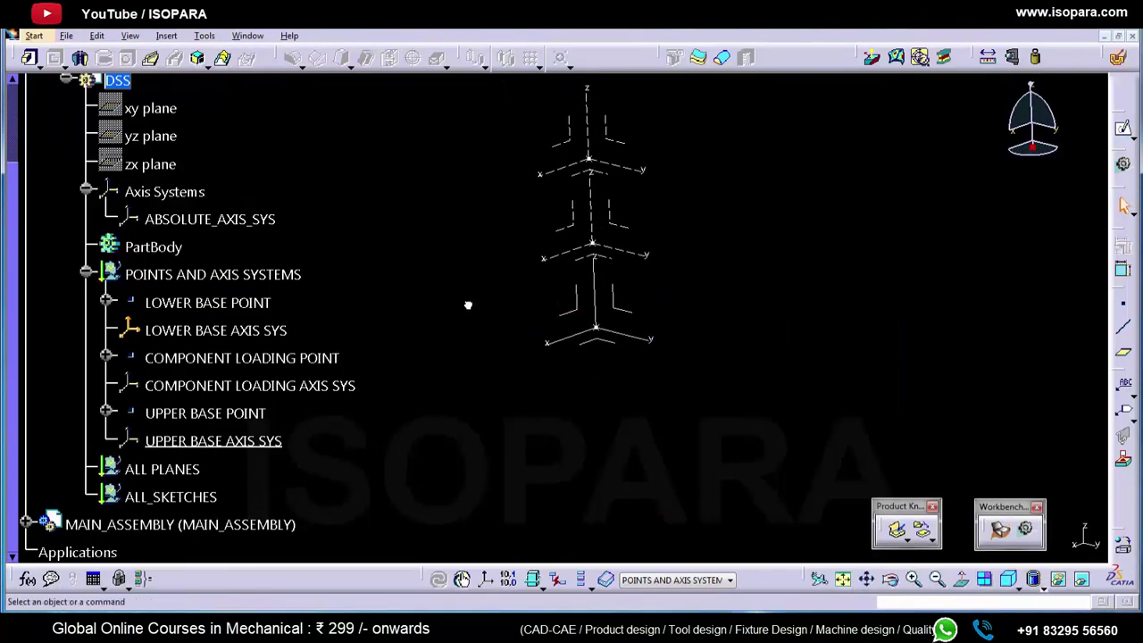
pyautogui.moveTo(468, 306); pyautogui.dragTo(643, 338, button='middle')
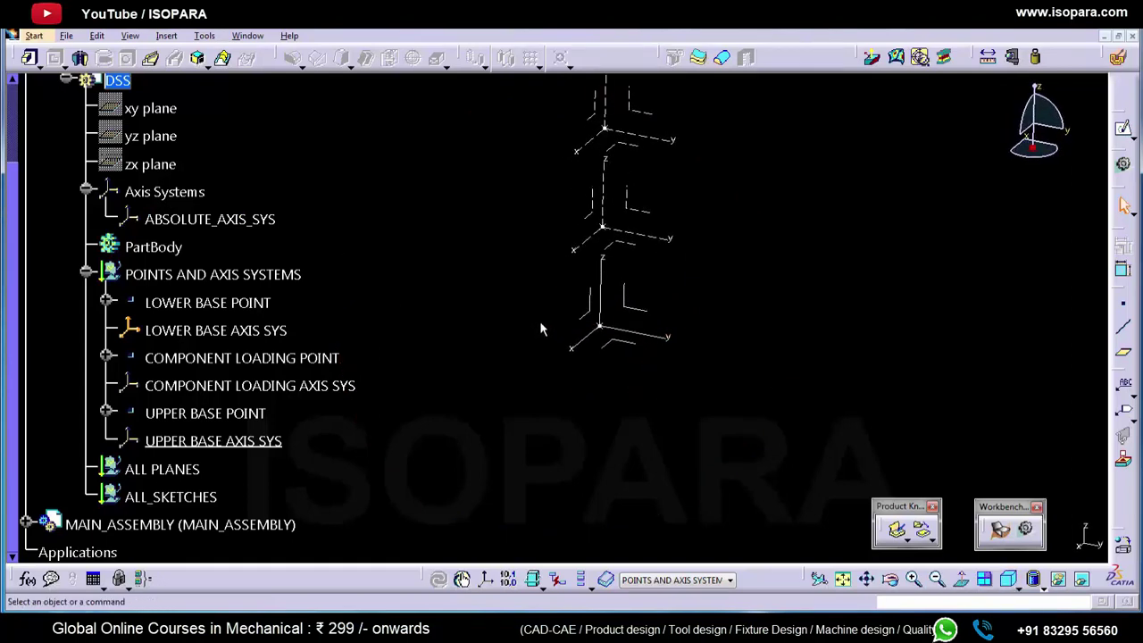
pyautogui.scroll(1, 540, 322)
pyautogui.scroll(-2, 538, 324)
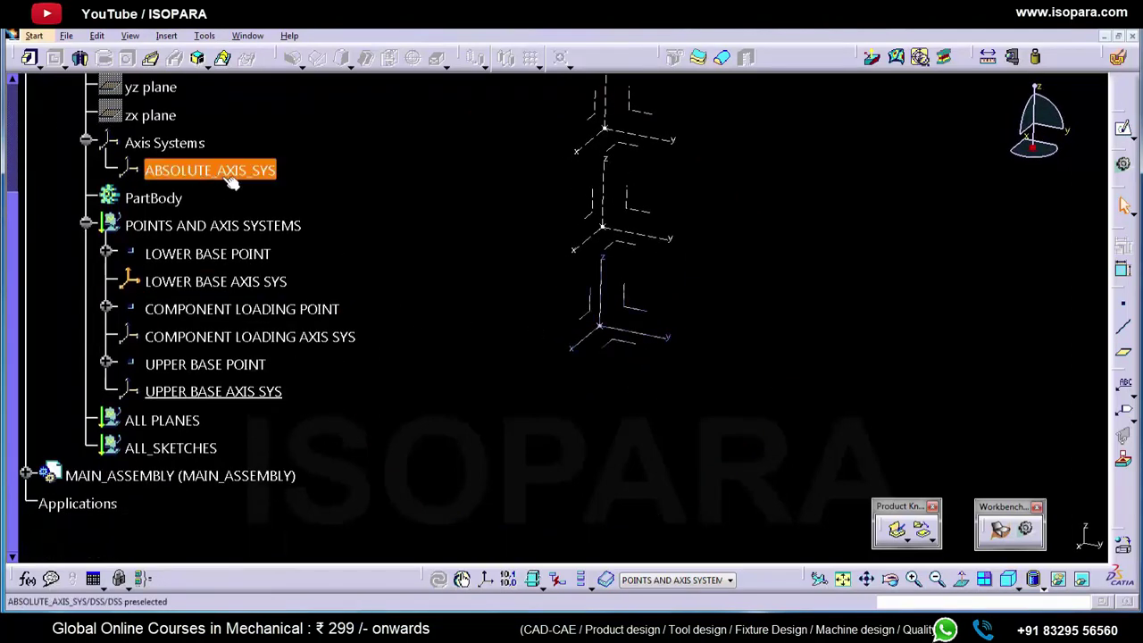
pyautogui.scroll(2, 381, 227)
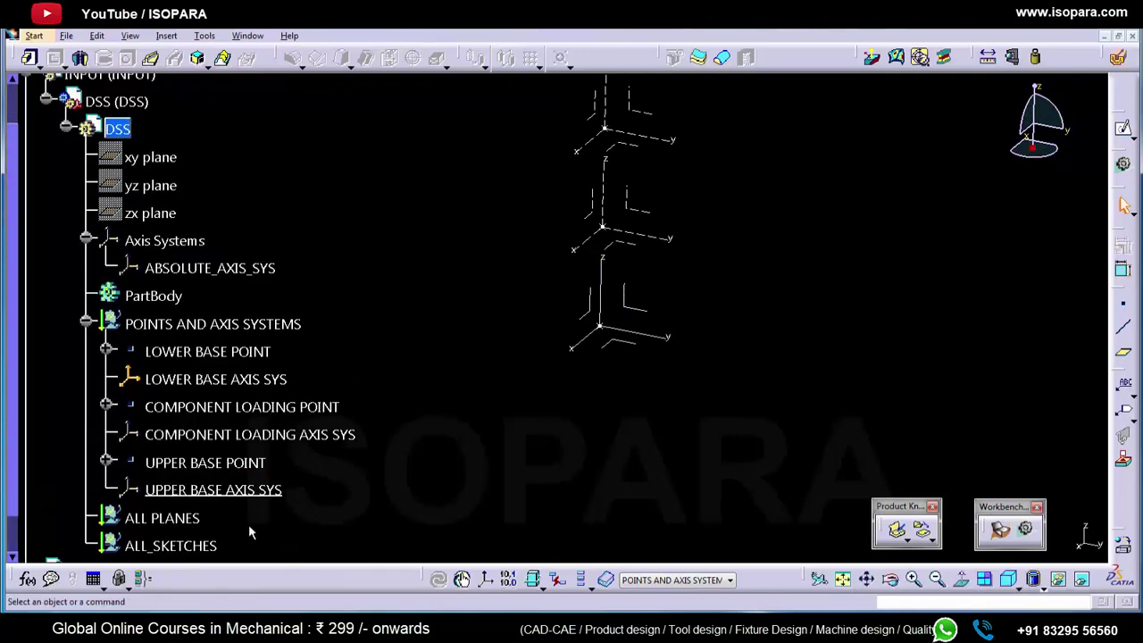
pyautogui.click(27, 579)
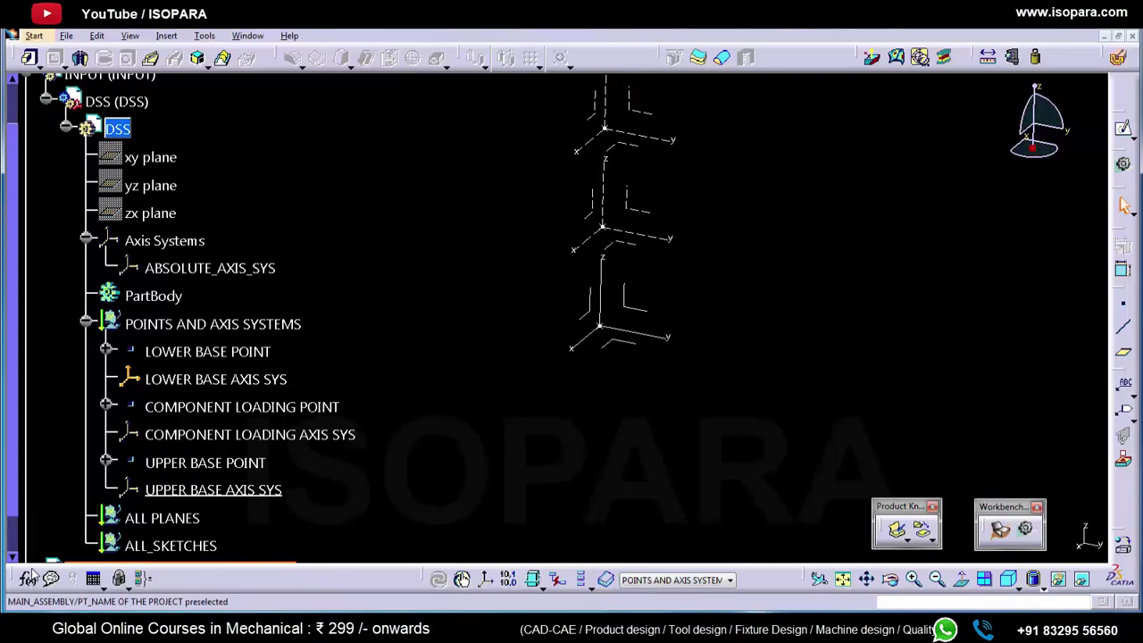
# - Make the DSS part node the in-work object
pyautogui.click(28, 579)
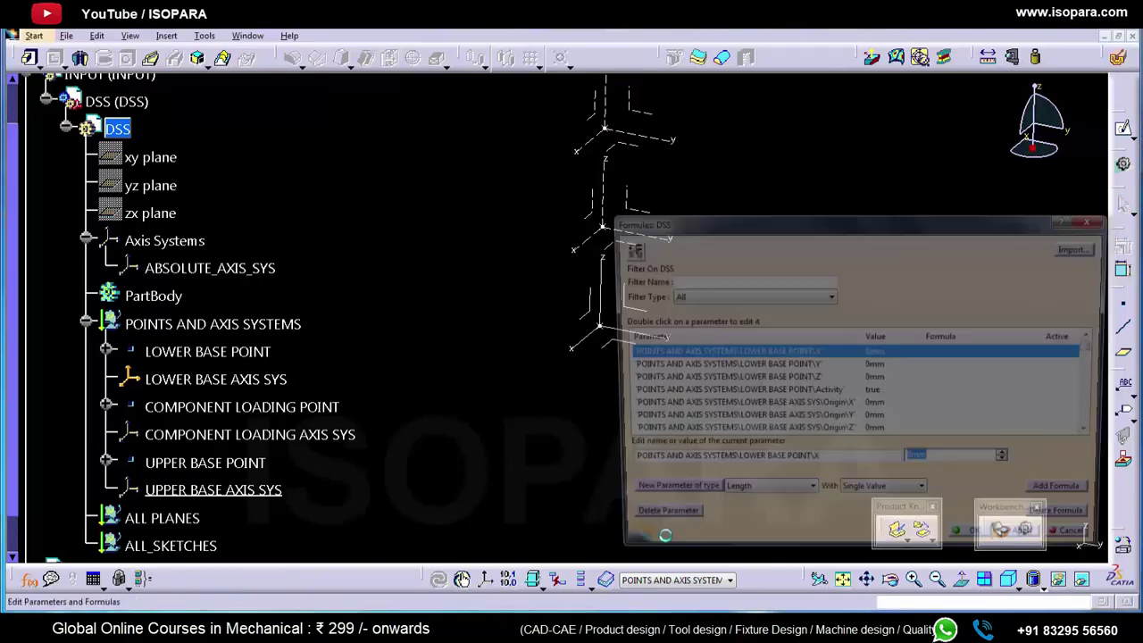
pyautogui.press('Escape')
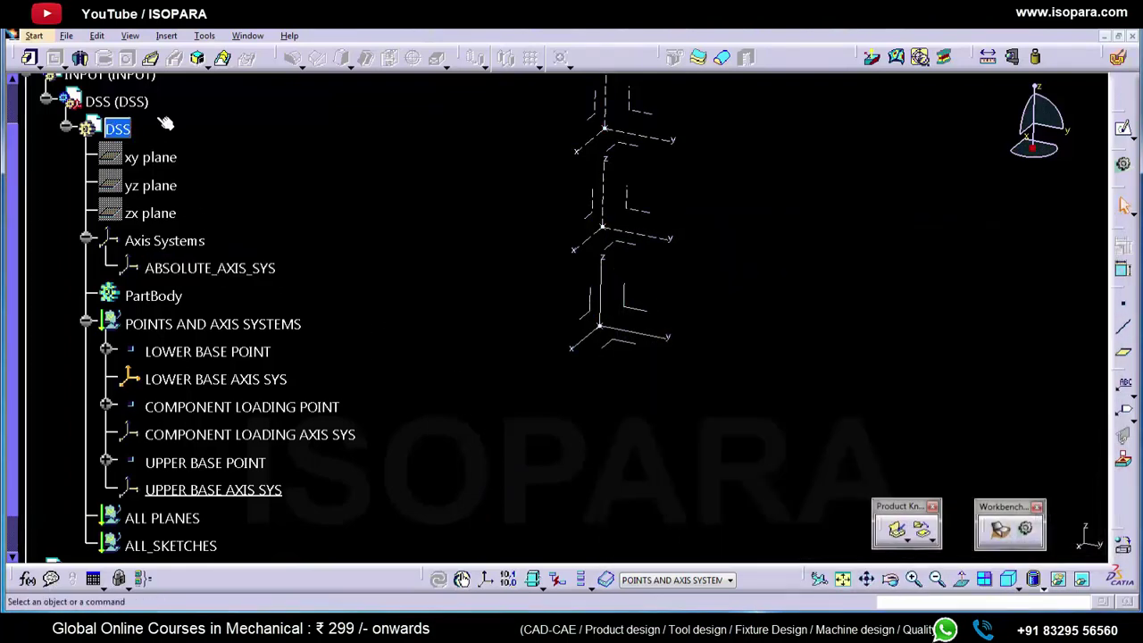
pyautogui.click(119, 129)
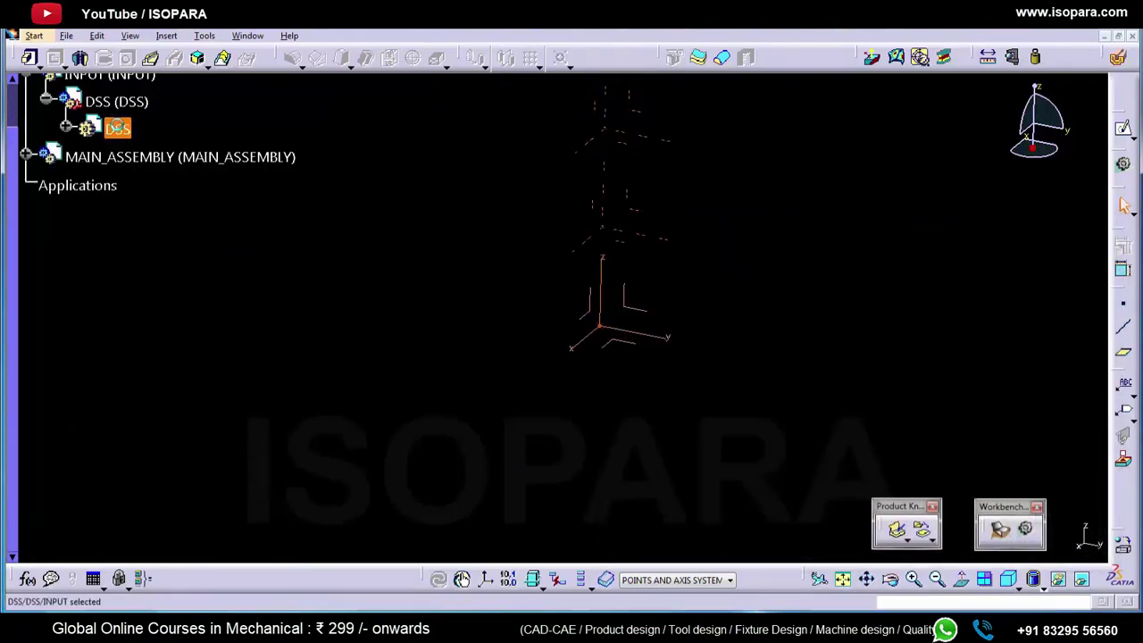
pyautogui.rightClick(117, 132)
pyautogui.click(178, 230)
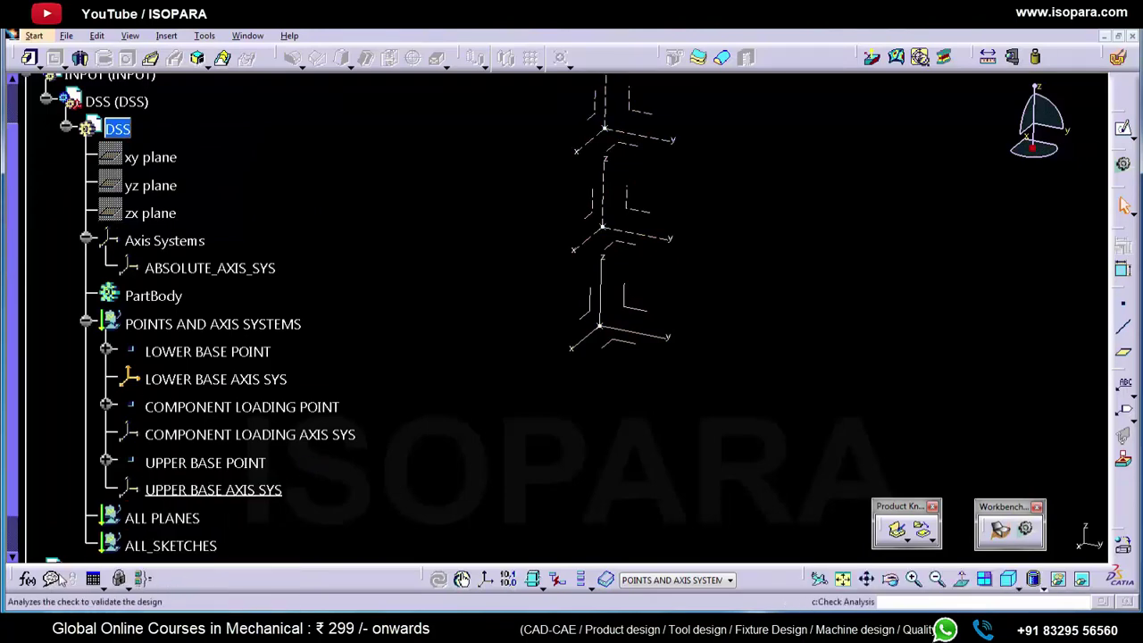
# - Add a length parameter COMPONENT LOADING HEIGHT with value 200mm in the Formulas dialog
pyautogui.click(30, 582)
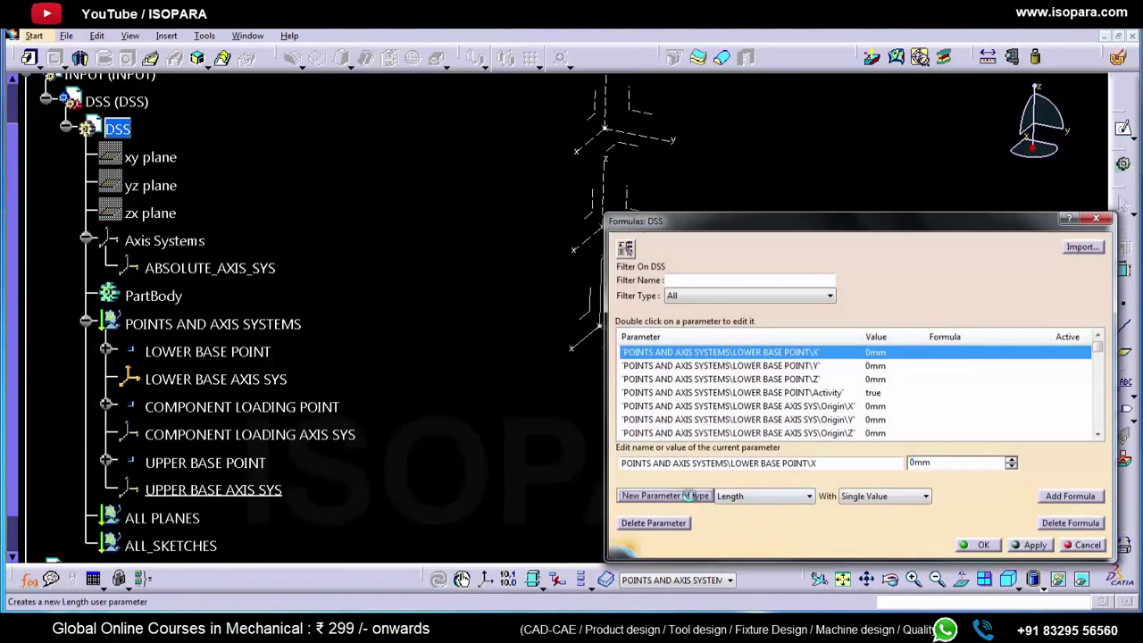
pyautogui.click(686, 496)
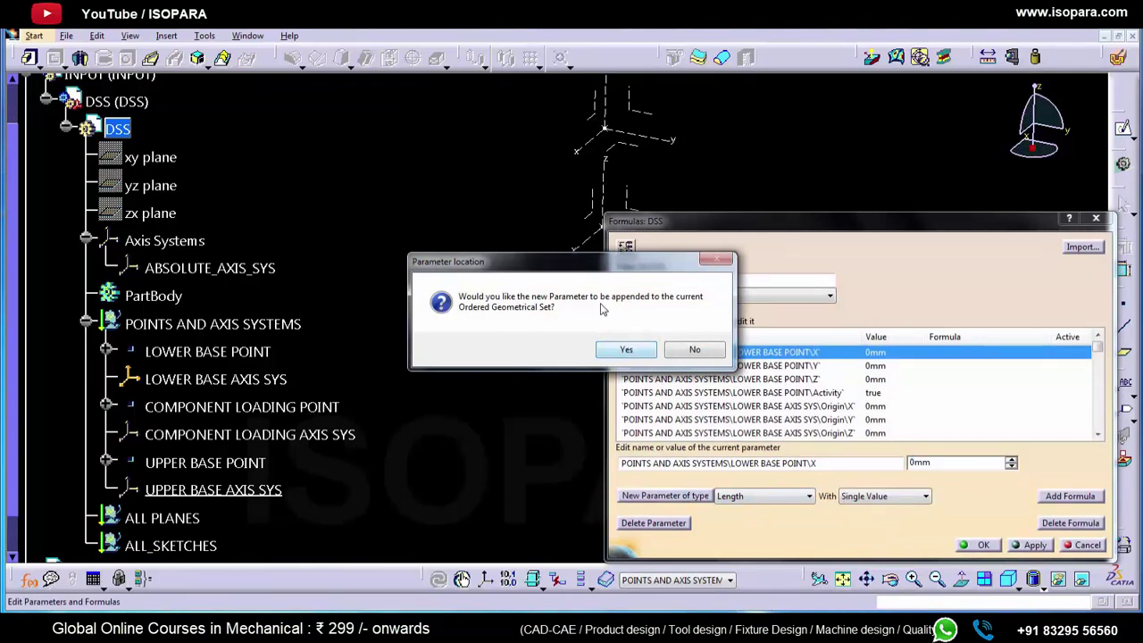
pyautogui.click(710, 352)
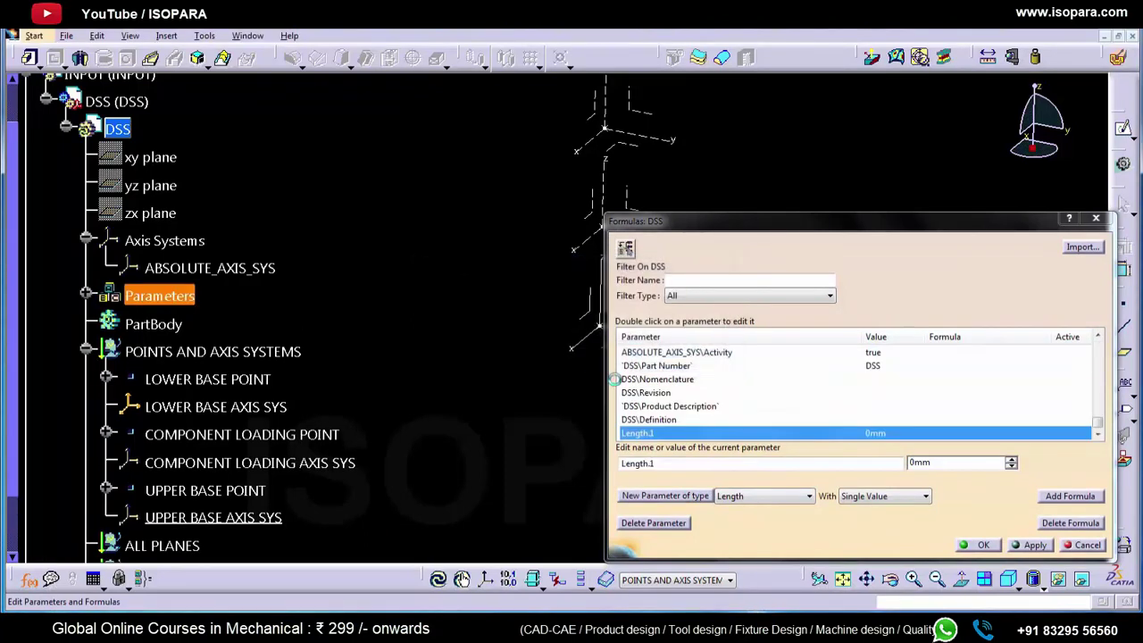
pyautogui.doubleClick(699, 466)
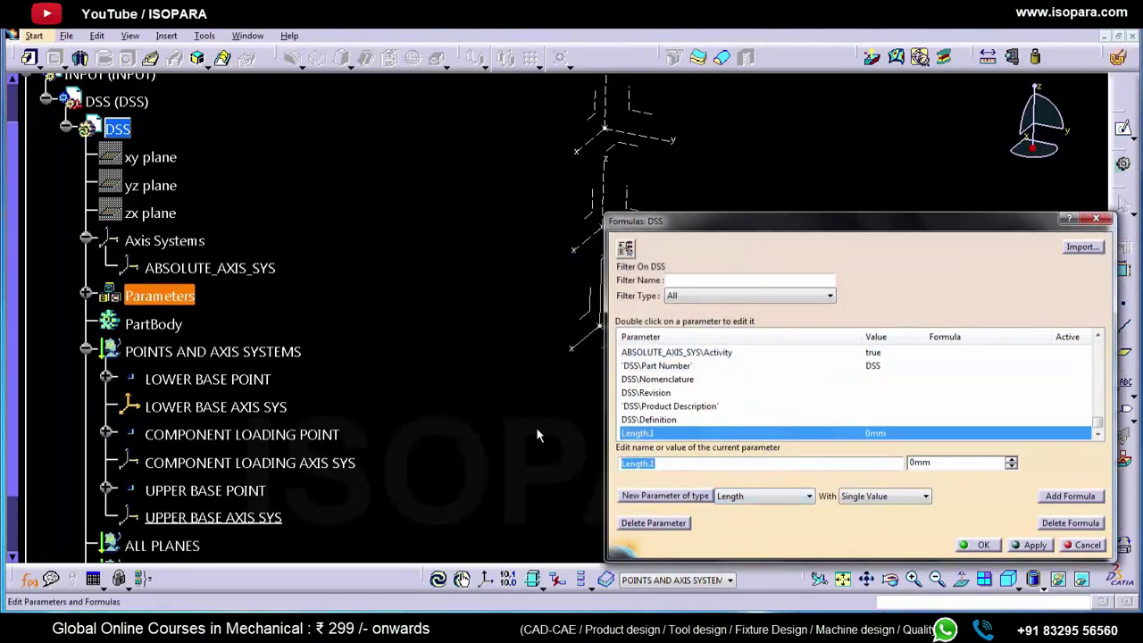
pyautogui.write('COMPONENT LOADING HEIGHT')
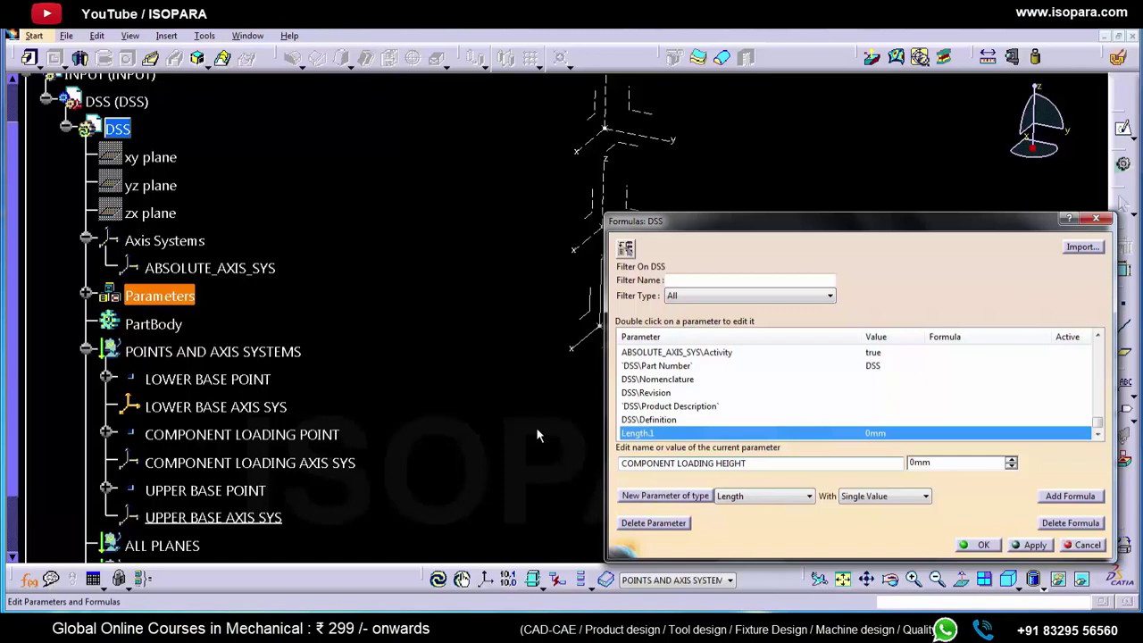
pyautogui.press('Tab')
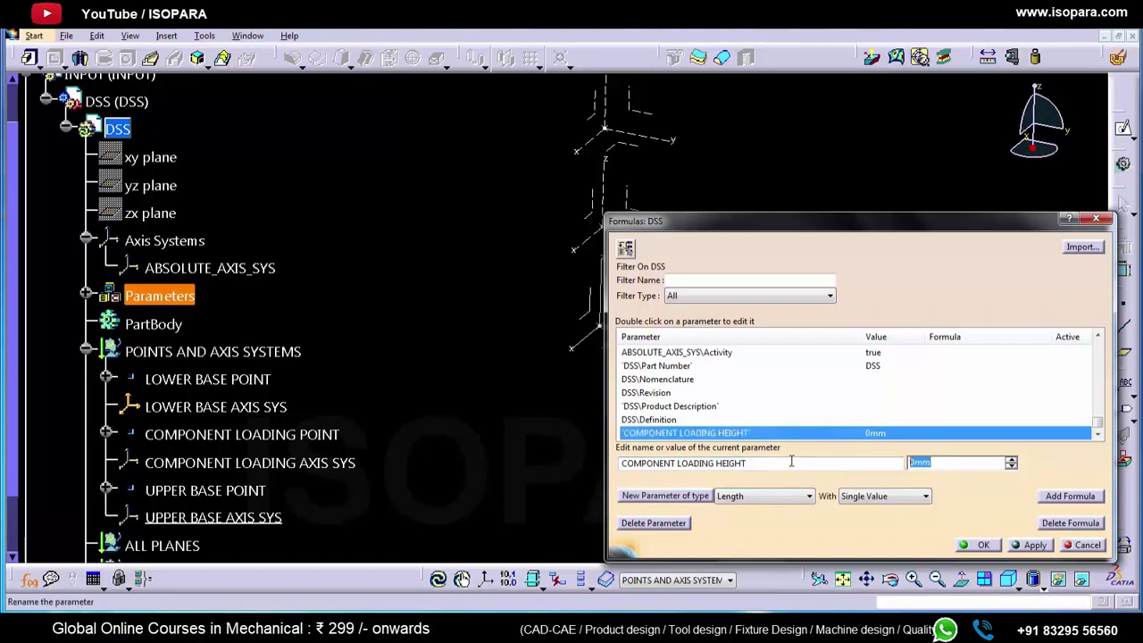
pyautogui.write('200')
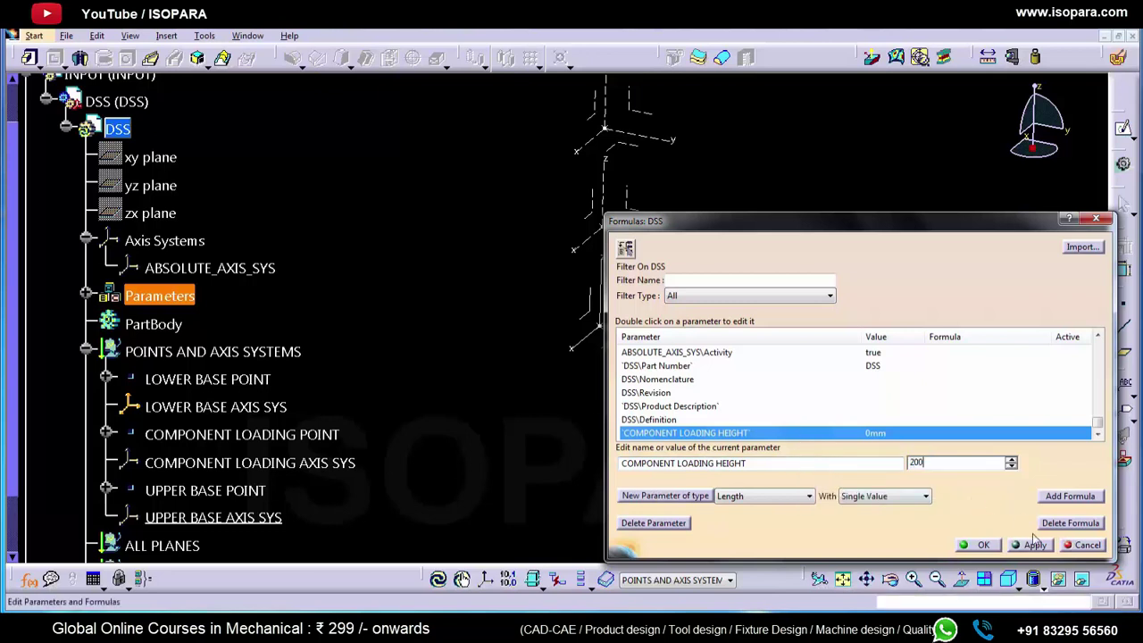
pyautogui.click(988, 546)
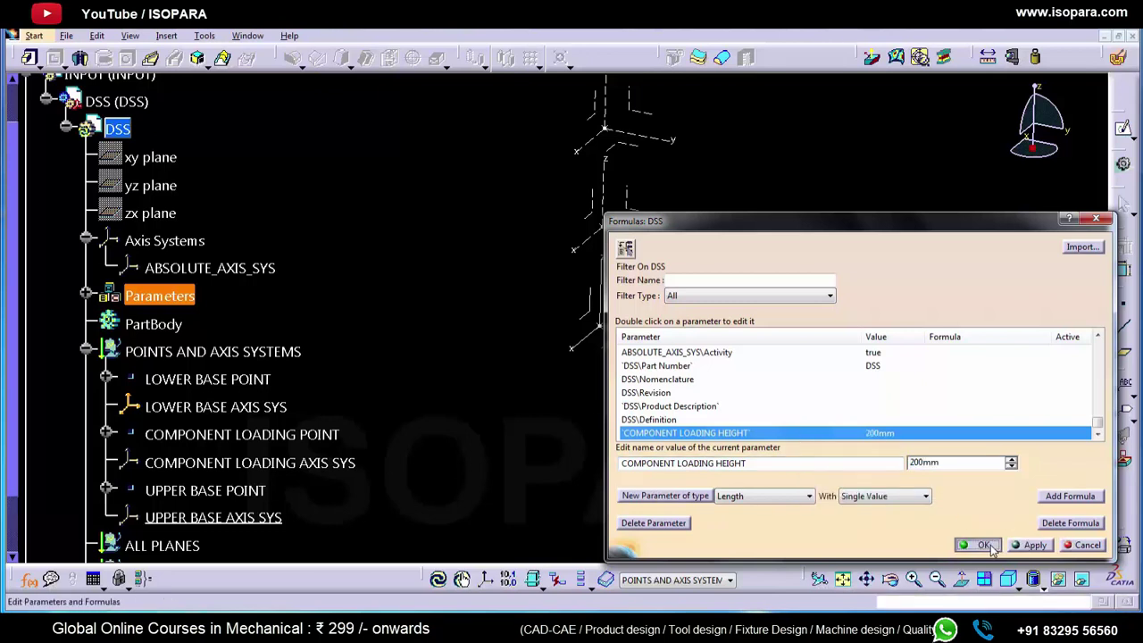
pyautogui.scroll(-1, 328, 322)
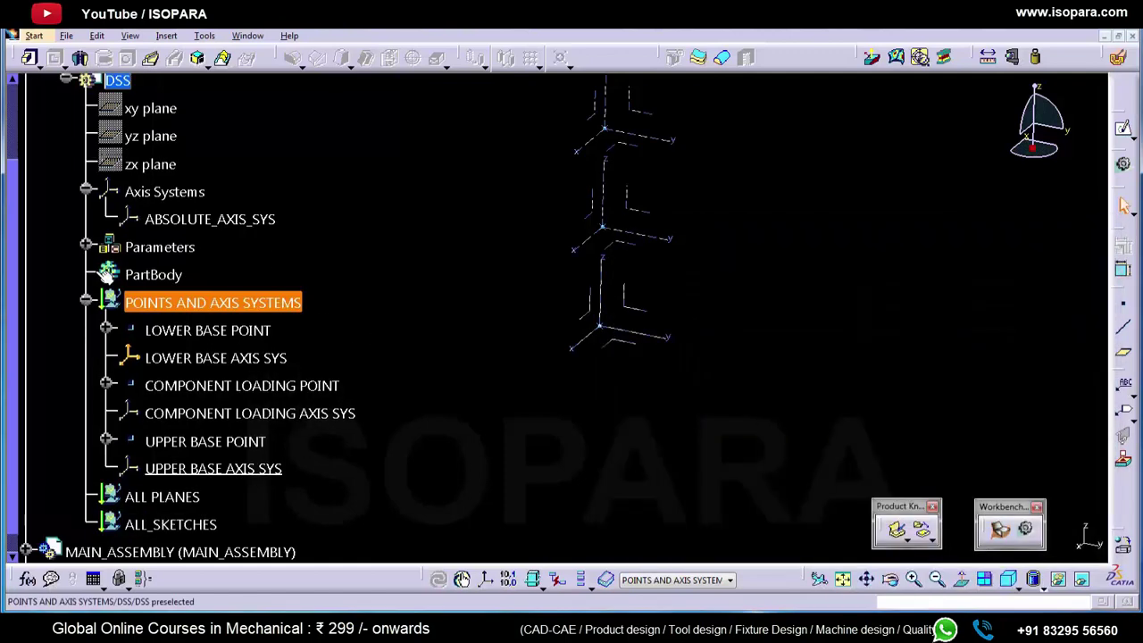
# - Expand Parameters and open COMPONENT LOADING HEIGHT to verify it reads 200mm
pyautogui.click(86, 246)
pyautogui.doubleClick(182, 275)
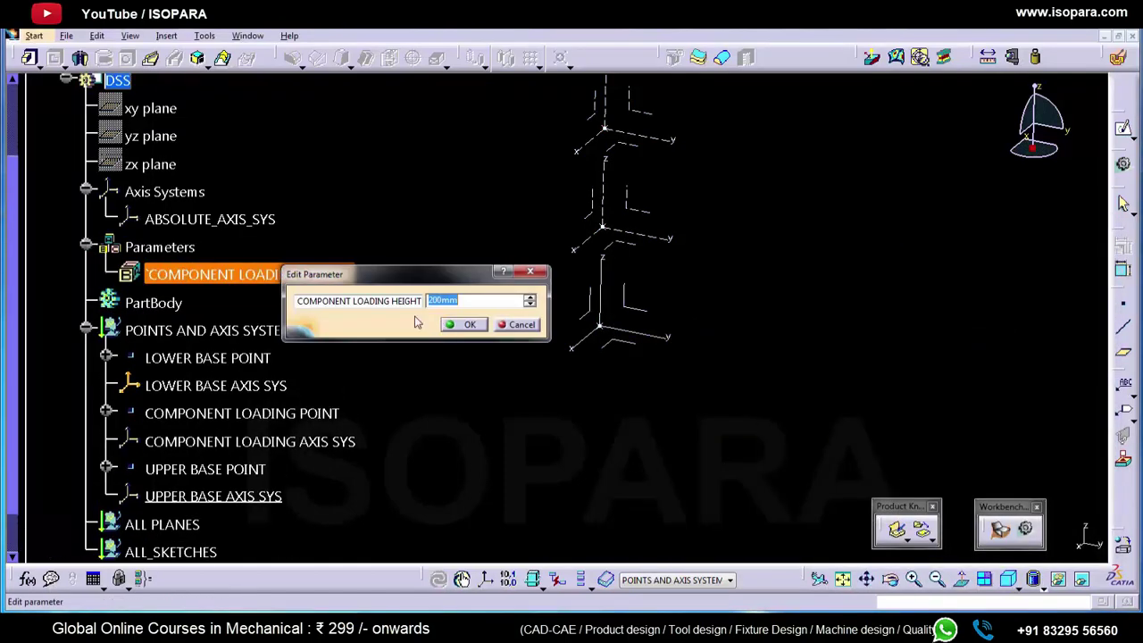
pyautogui.click(449, 324)
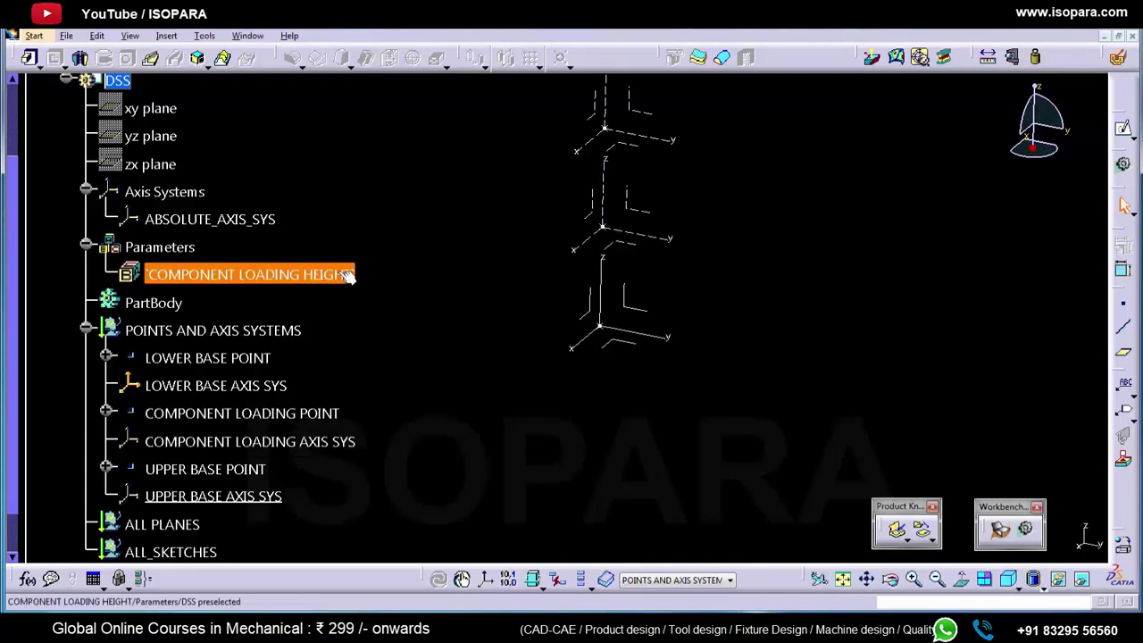
pyautogui.scroll(-2, 390, 386)
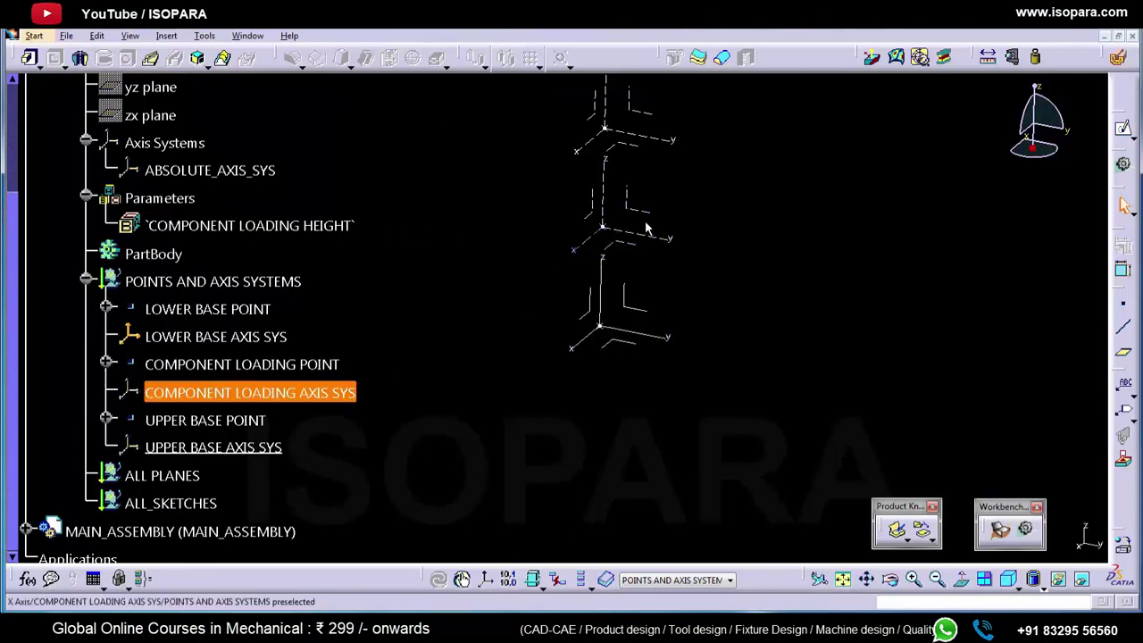
# - Drive COMPONENT LOADING POINT's Z coordinate with a formula equal to COMPONENT LOADING HEIGHT
pyautogui.click(106, 364)
pyautogui.doubleClick(166, 447)
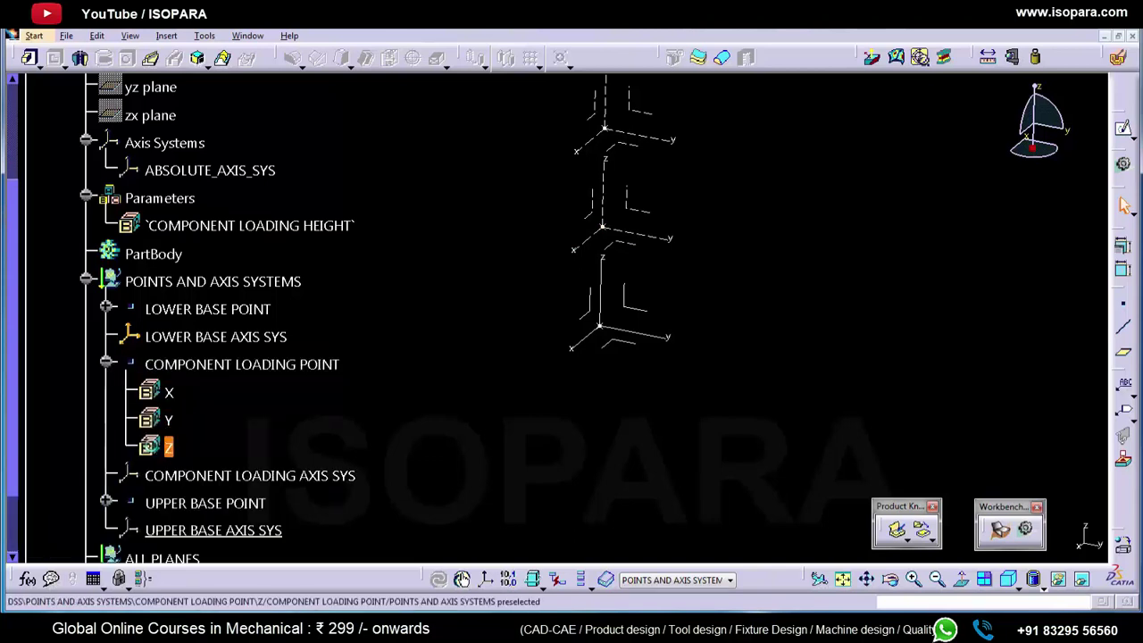
pyautogui.rightClick(344, 482)
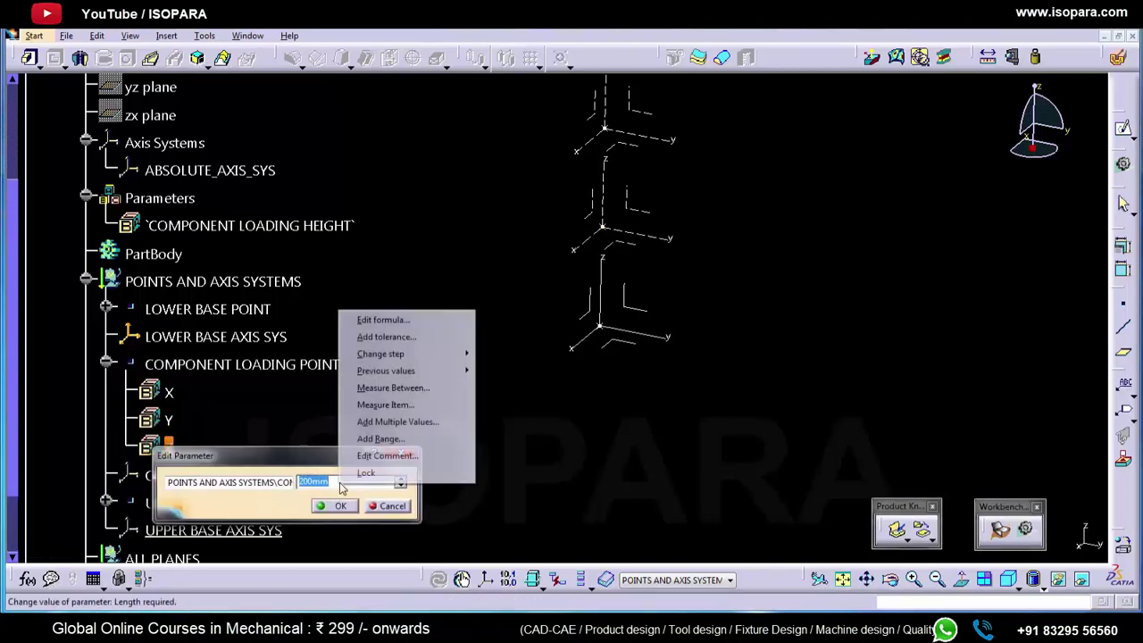
pyautogui.click(393, 319)
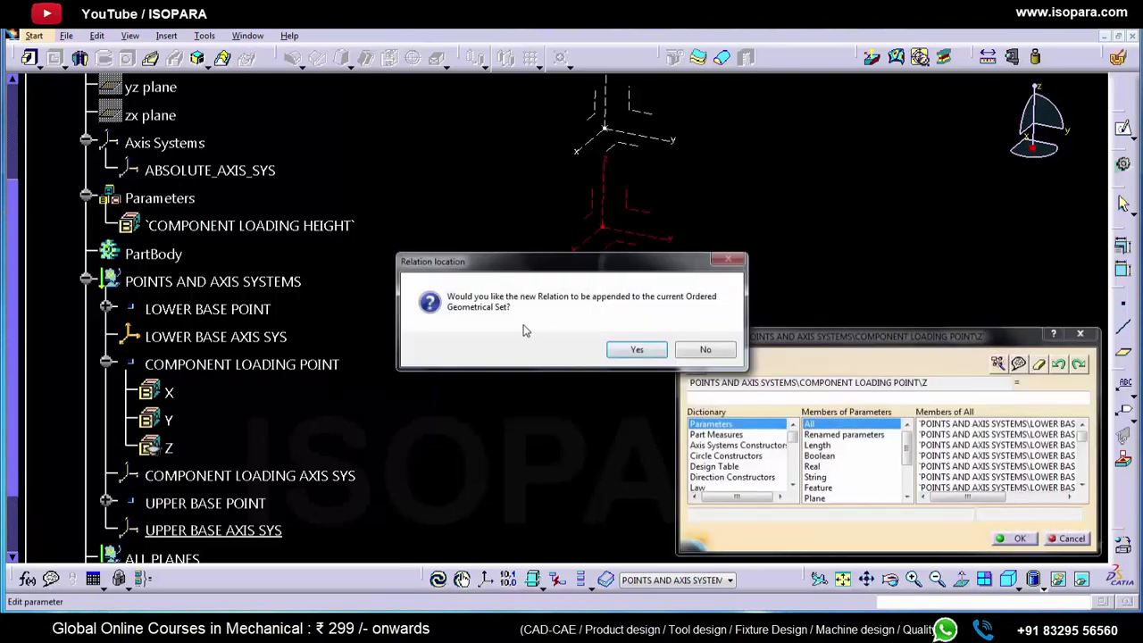
pyautogui.click(621, 350)
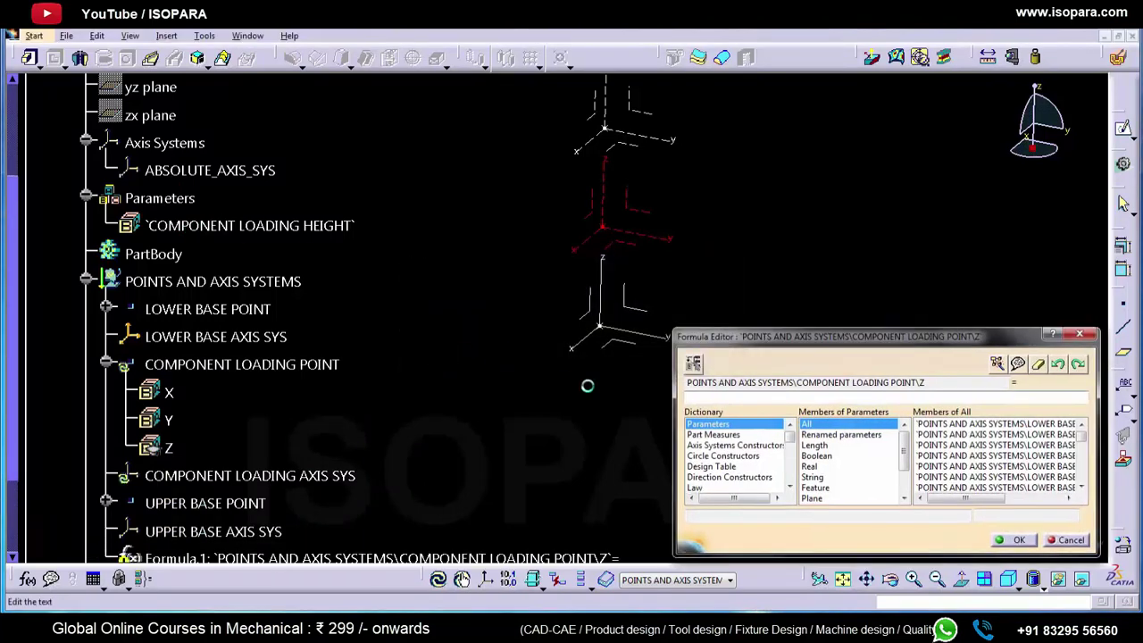
pyautogui.click(266, 228)
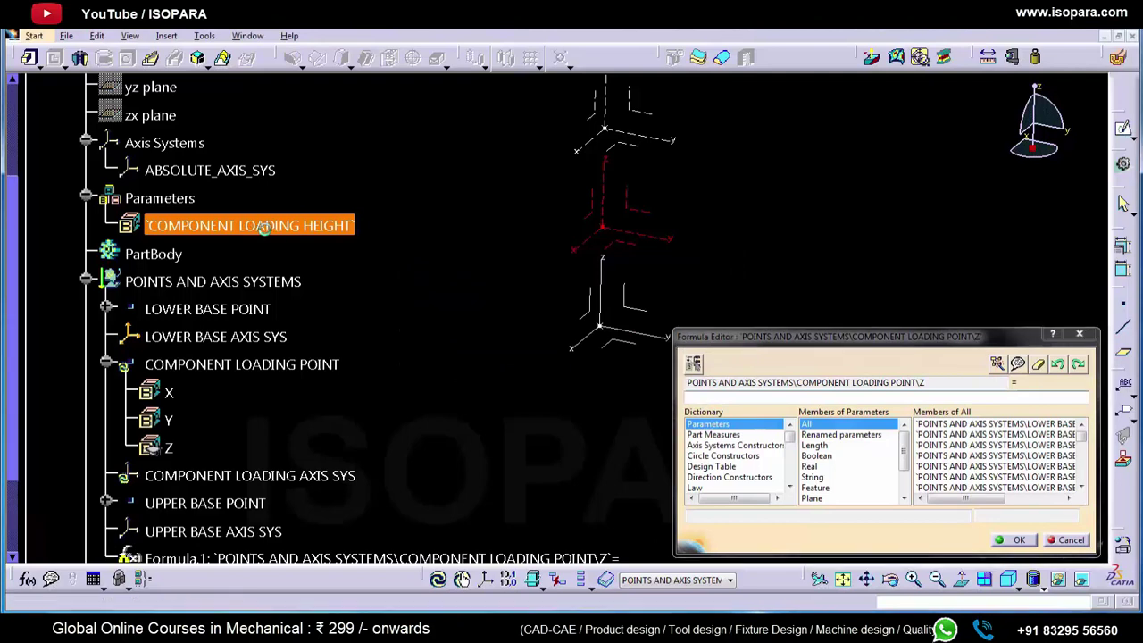
pyautogui.click(997, 544)
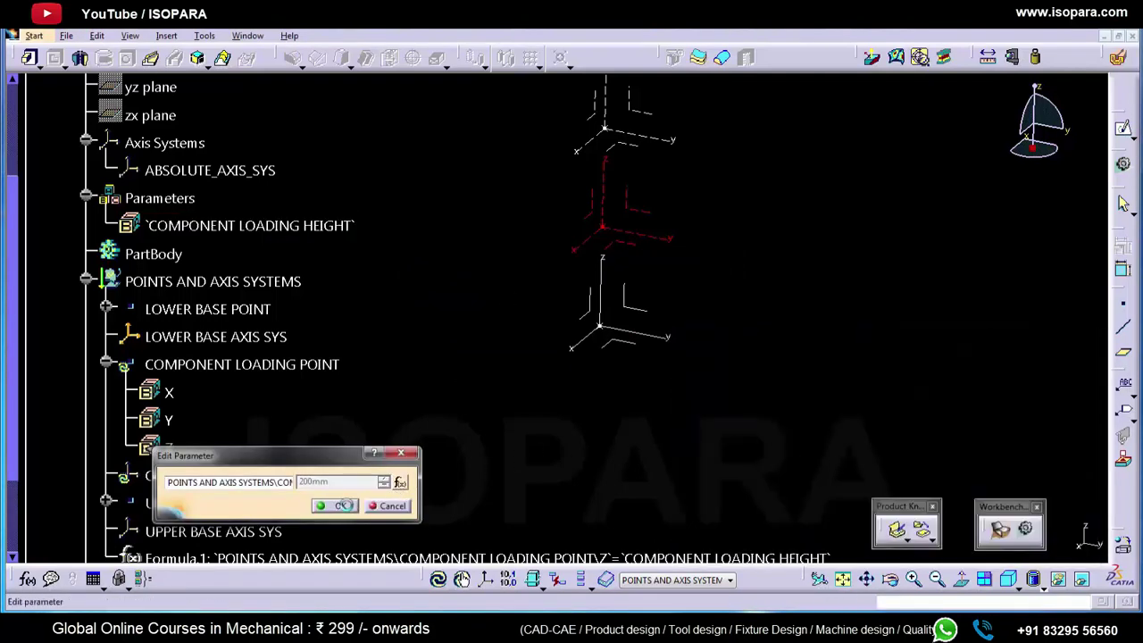
pyautogui.click(344, 505)
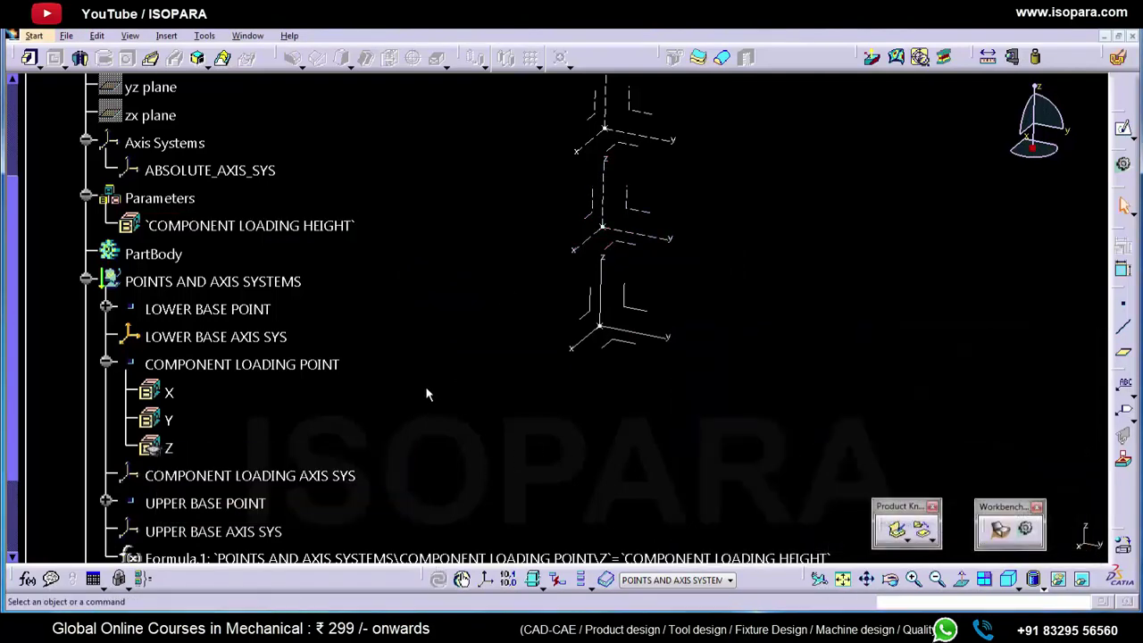
pyautogui.click(107, 364)
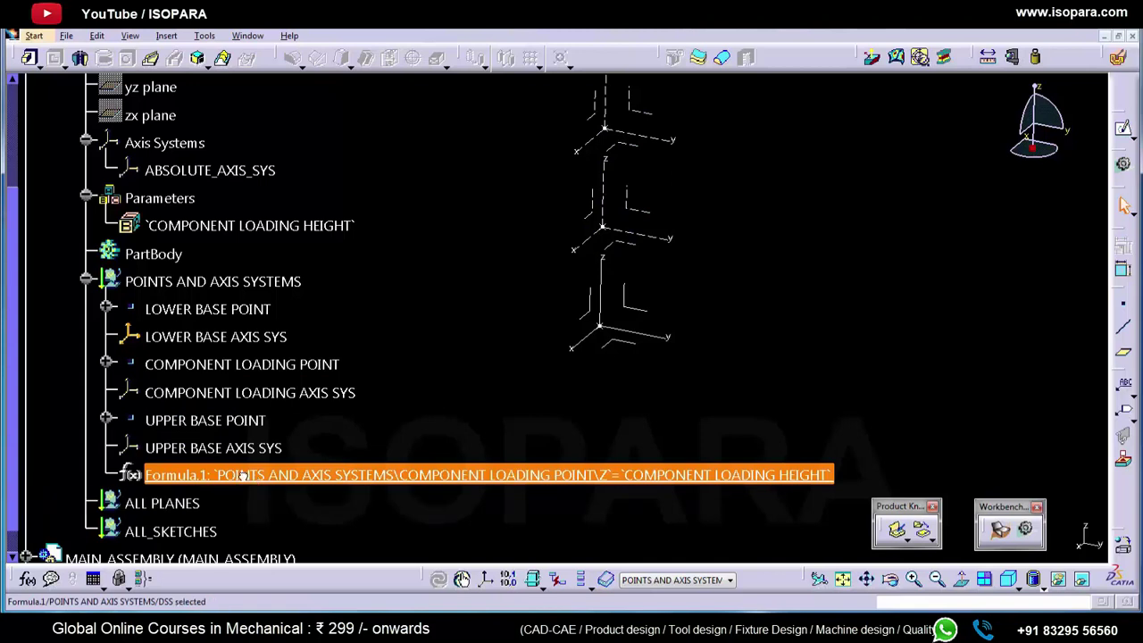
# - Cut Formula.1 from the points set and paste it under DSS as Formula.2 in Relations
pyautogui.scroll(1, 255, 473)
pyautogui.click(265, 521)
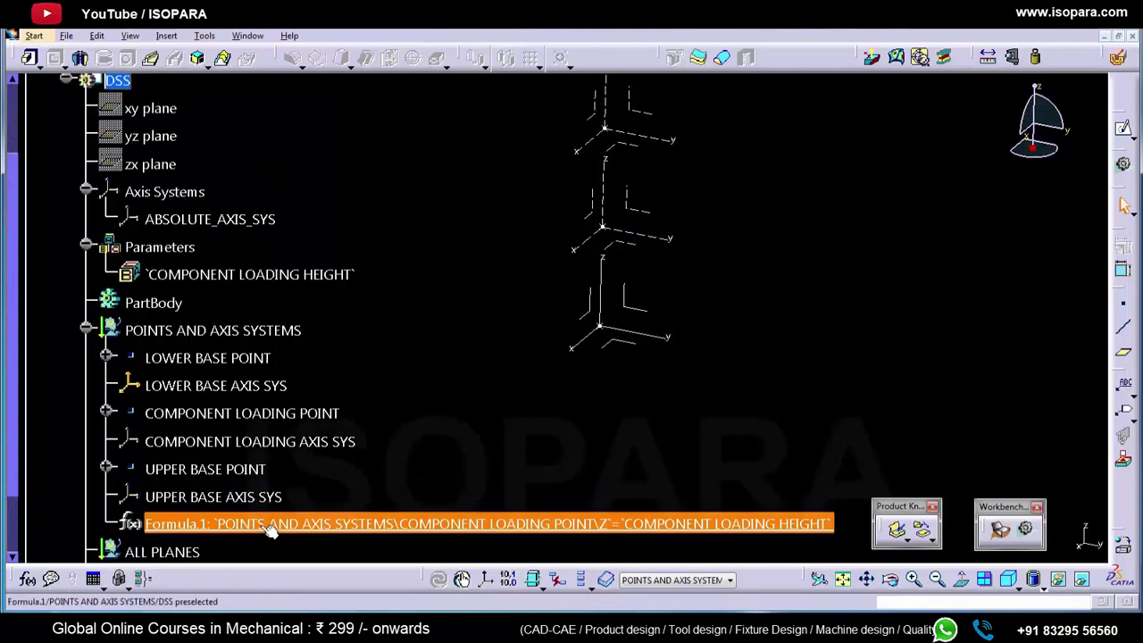
pyautogui.rightClick(266, 523)
pyautogui.click(308, 362)
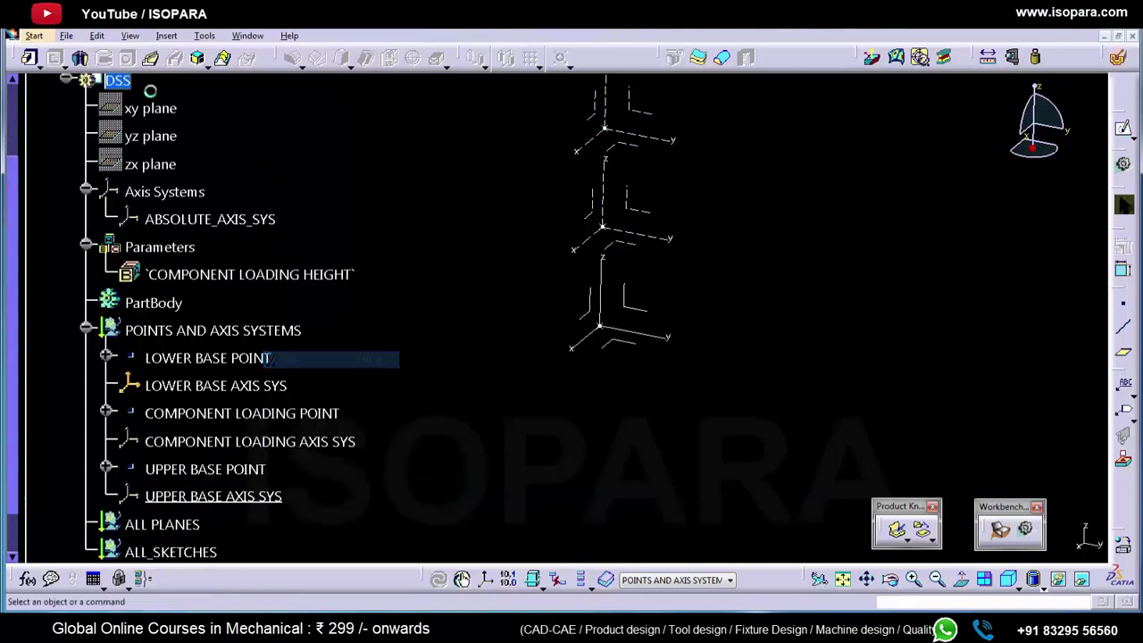
pyautogui.rightClick(117, 80)
pyautogui.click(183, 239)
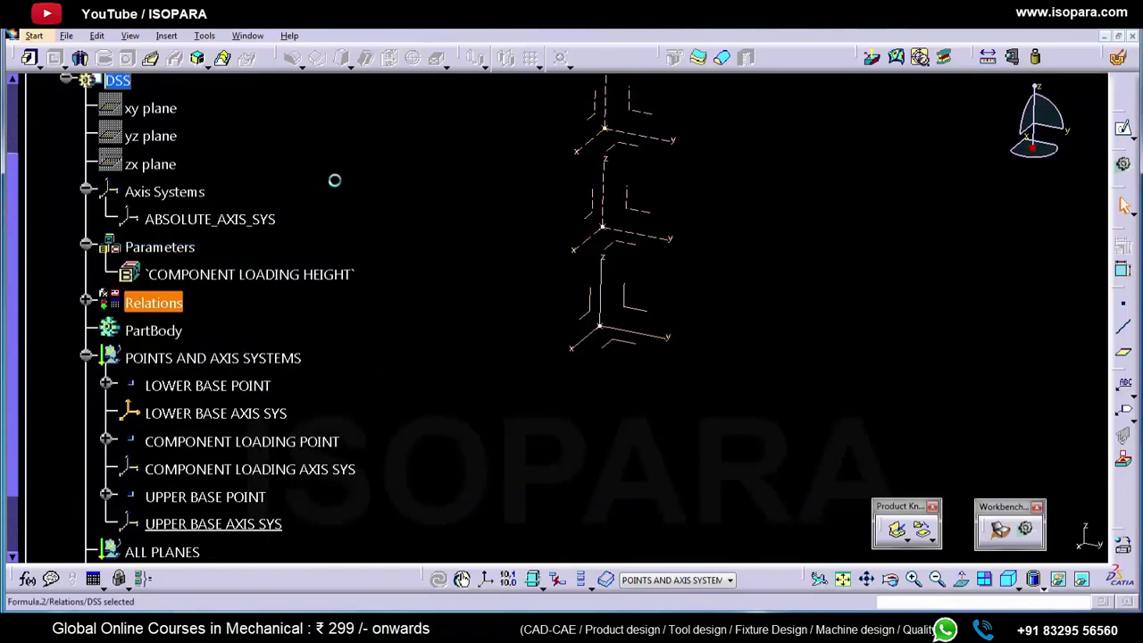
pyautogui.click(86, 303)
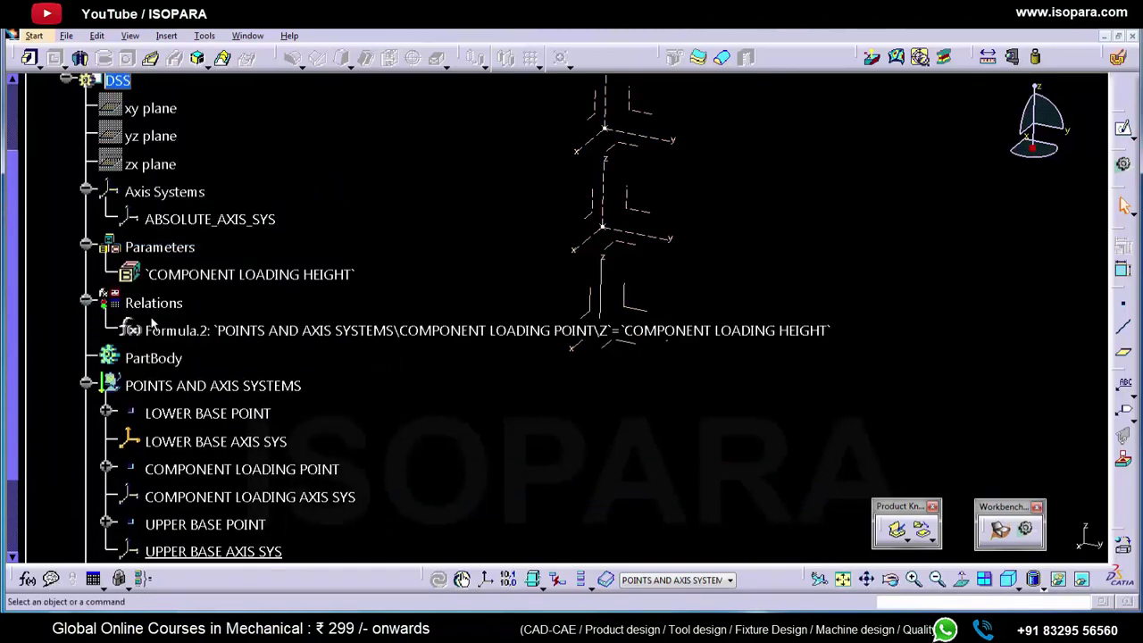
pyautogui.click(86, 303)
pyautogui.scroll(-1, 421, 271)
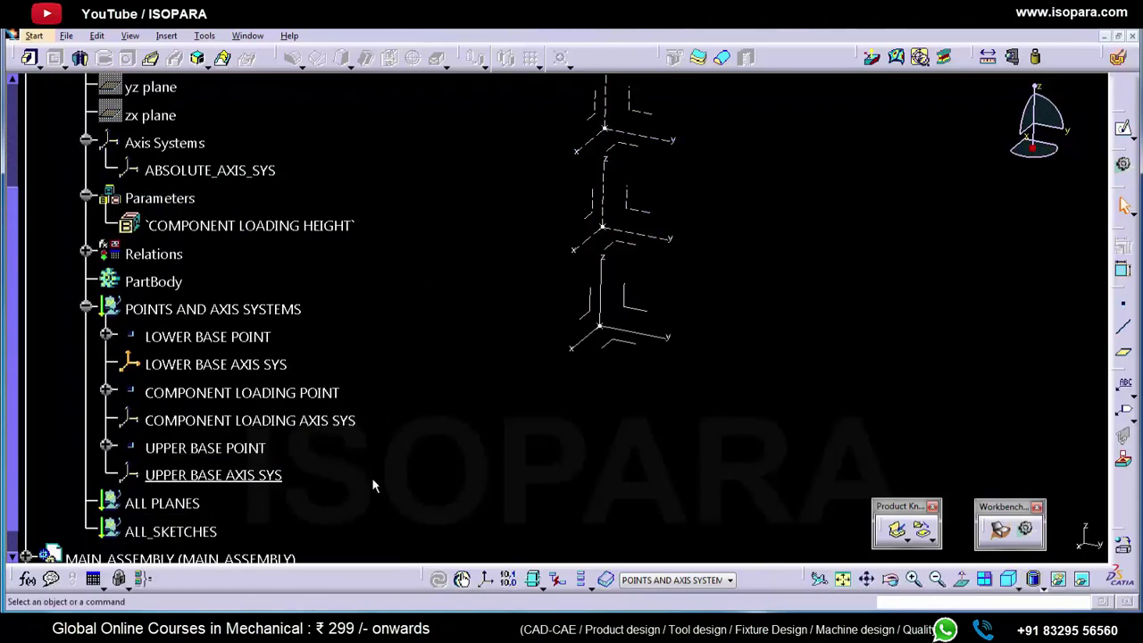
# - Create a length parameter SHUT HEIGHT of 400mm, kept outside the geometrical set
pyautogui.click(28, 579)
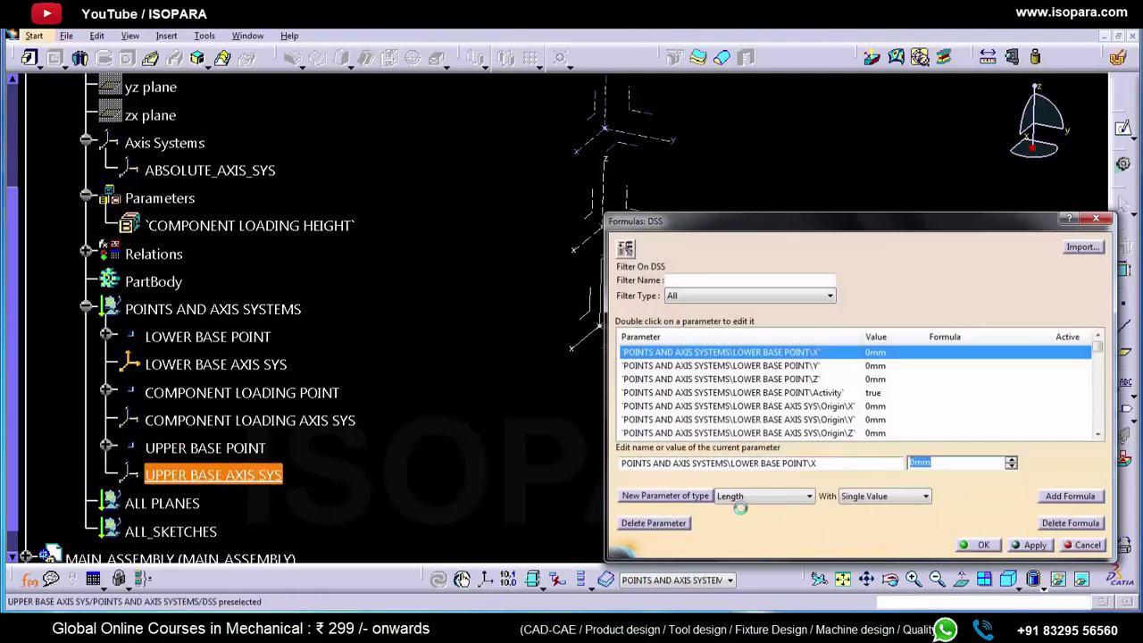
pyautogui.click(665, 496)
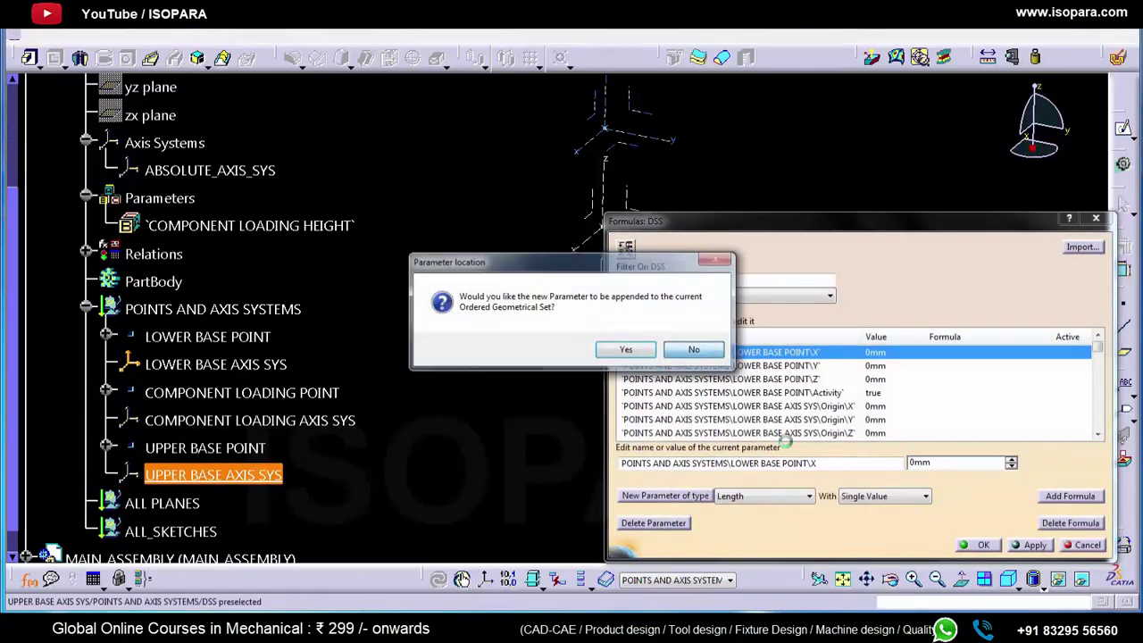
pyautogui.click(672, 354)
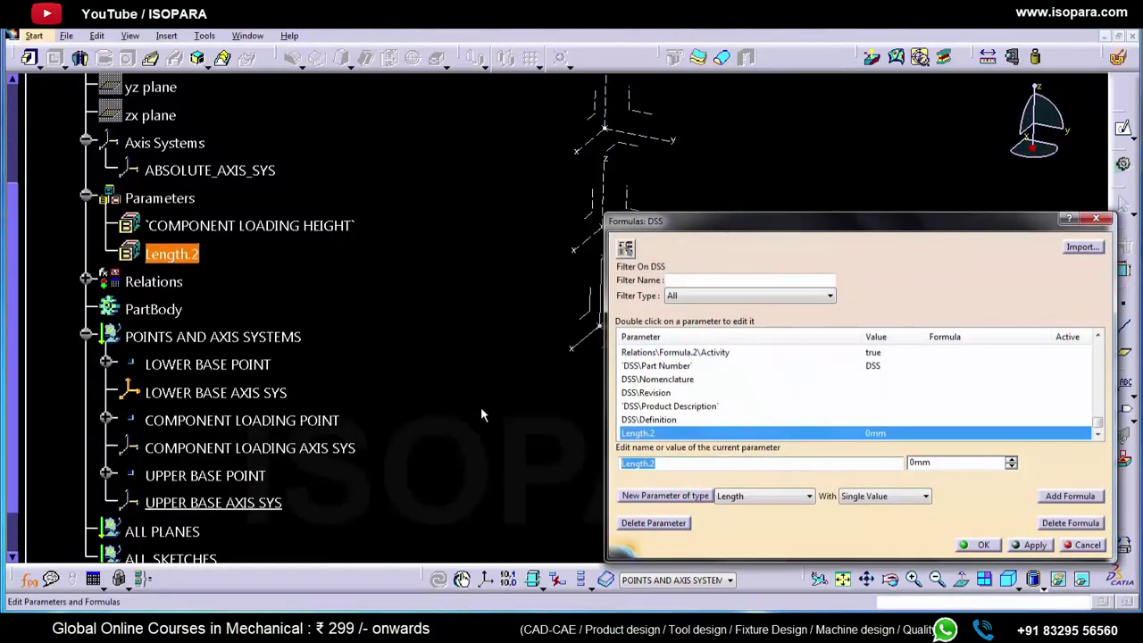
pyautogui.write('SHUT')
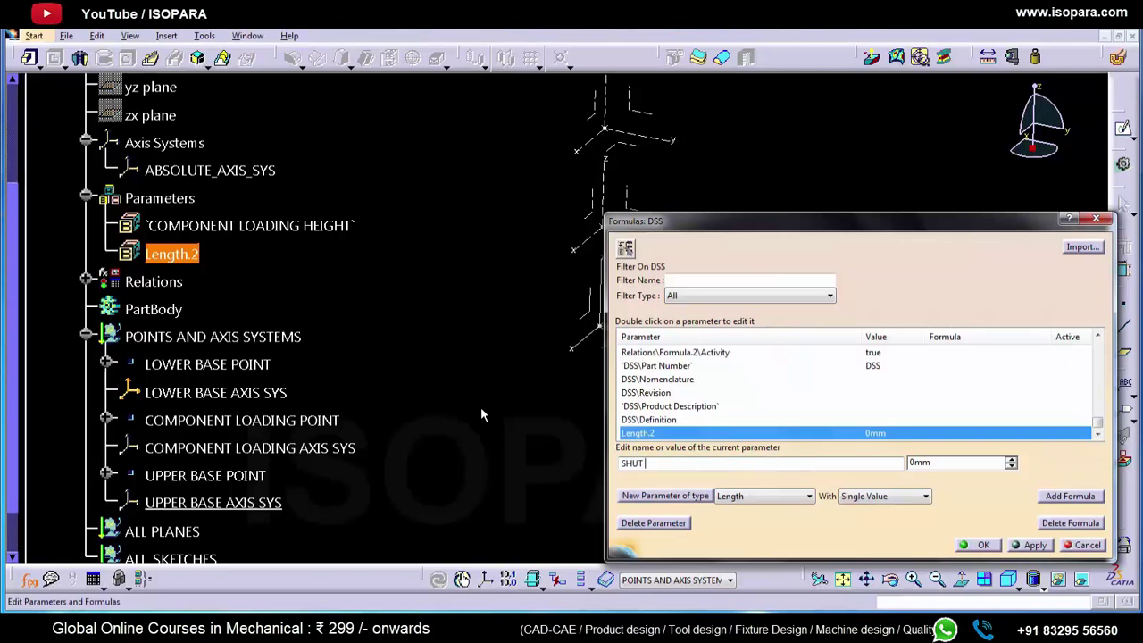
pyautogui.write(' HE')
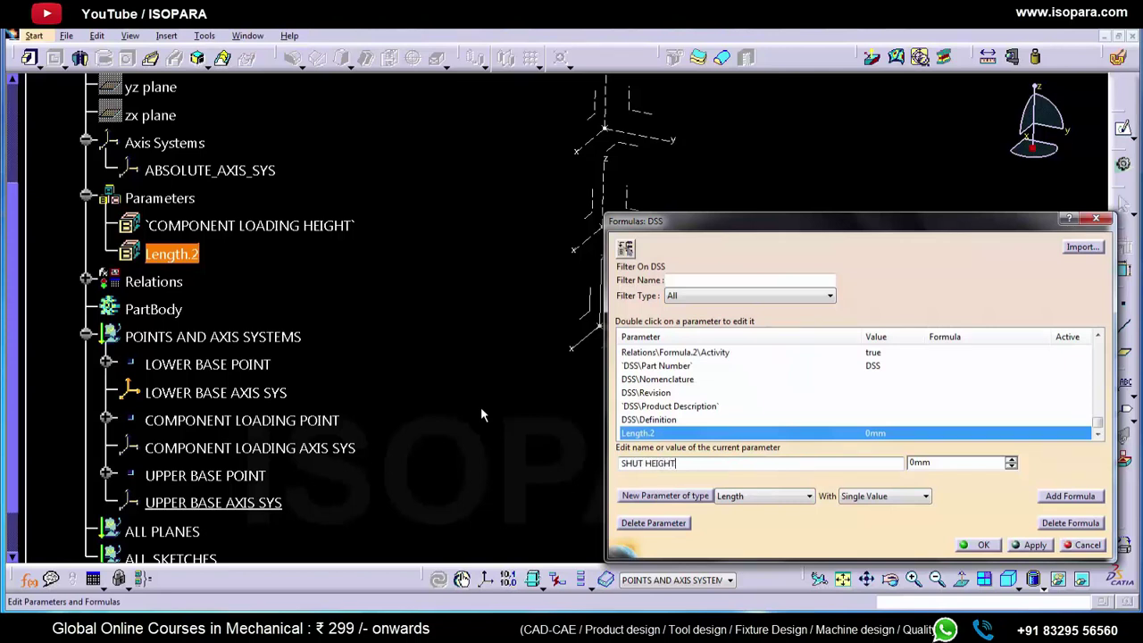
pyautogui.write('IGHT')
pyautogui.press('Tab')
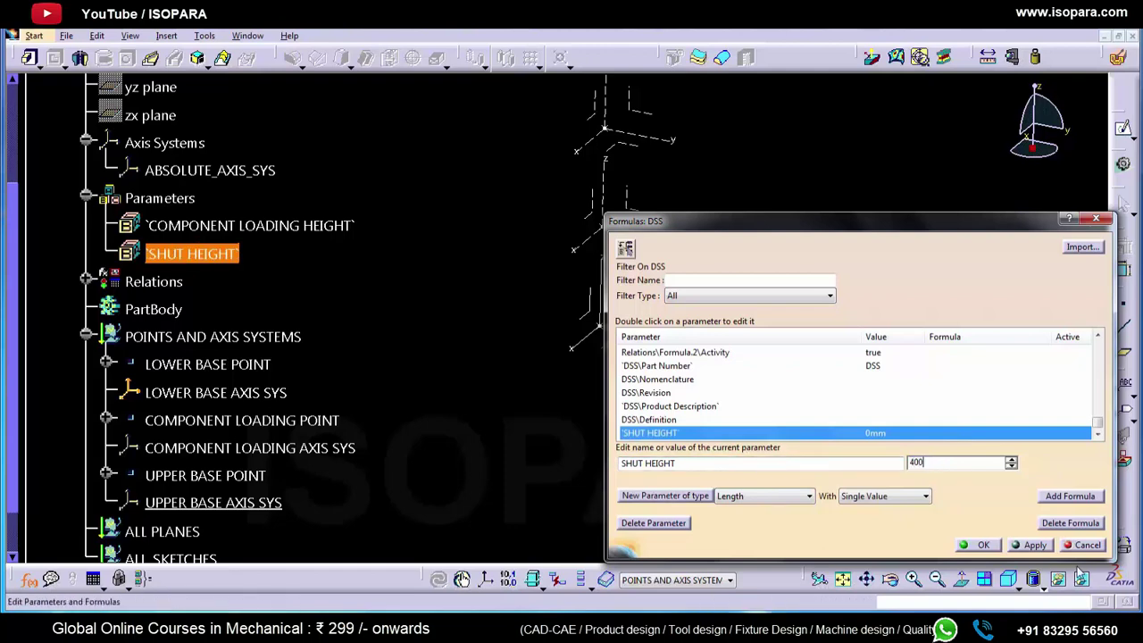
pyautogui.click(975, 547)
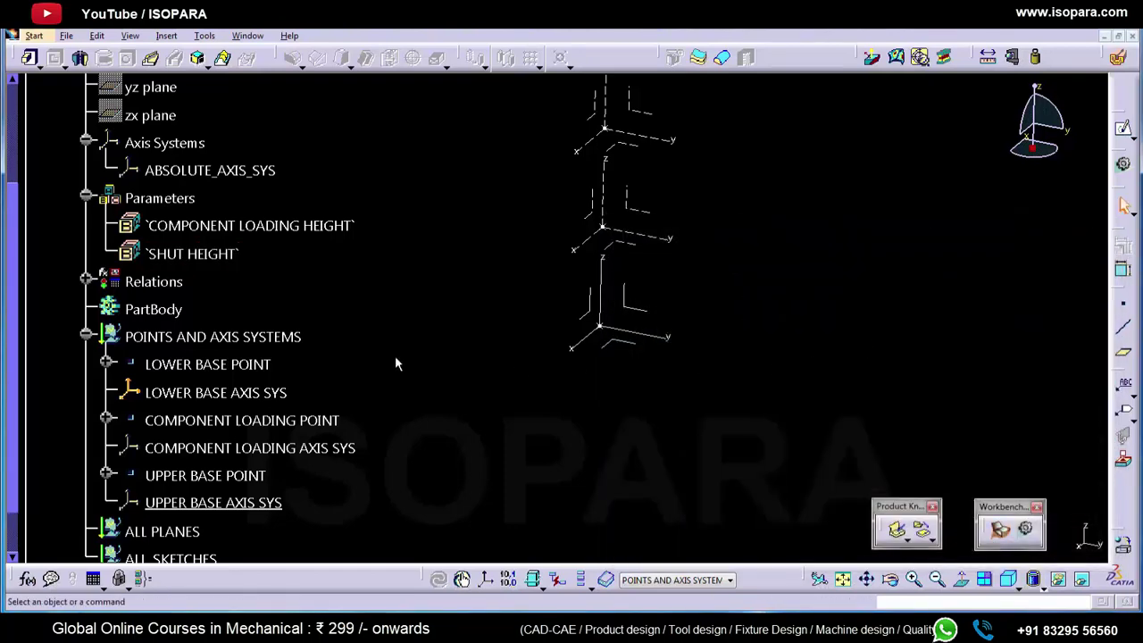
# - Set UPPER BASE POINT's Z coordinate to a formula equal to SHUT HEIGHT (400mm)
pyautogui.doubleClick(209, 478)
pyautogui.click(982, 314)
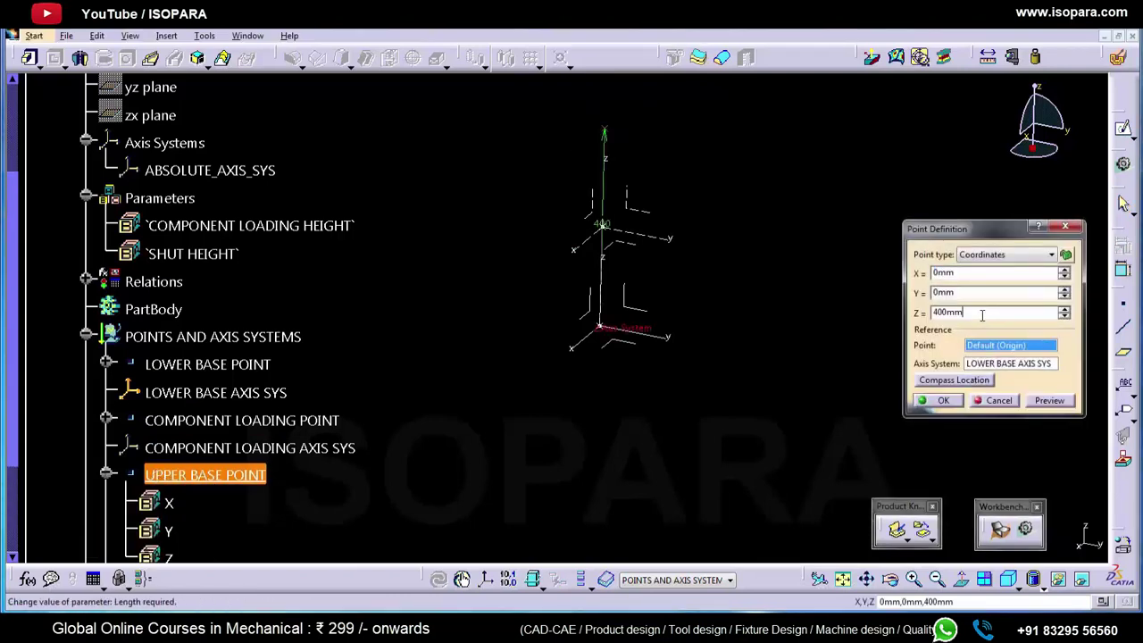
pyautogui.rightClick(983, 313)
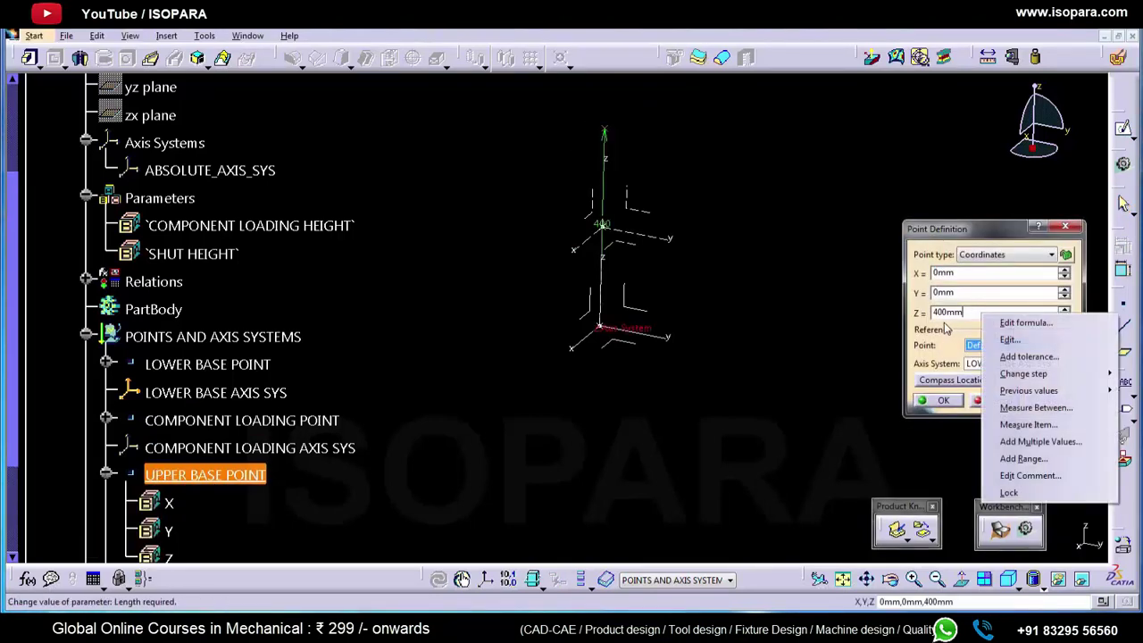
pyautogui.click(1025, 322)
pyautogui.click(706, 351)
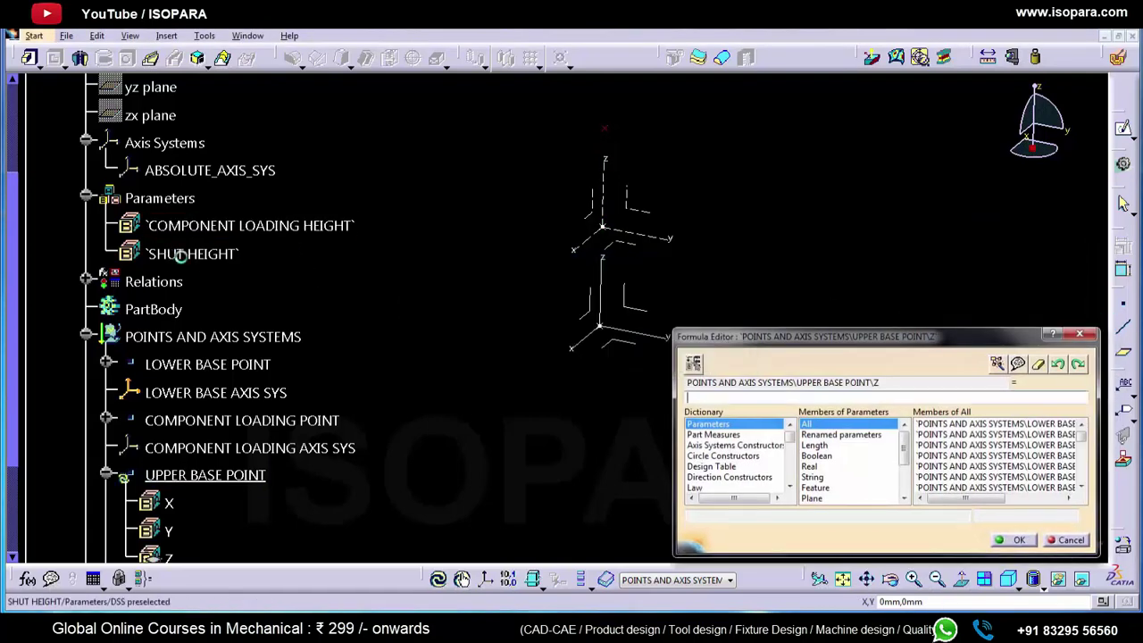
pyautogui.click(189, 254)
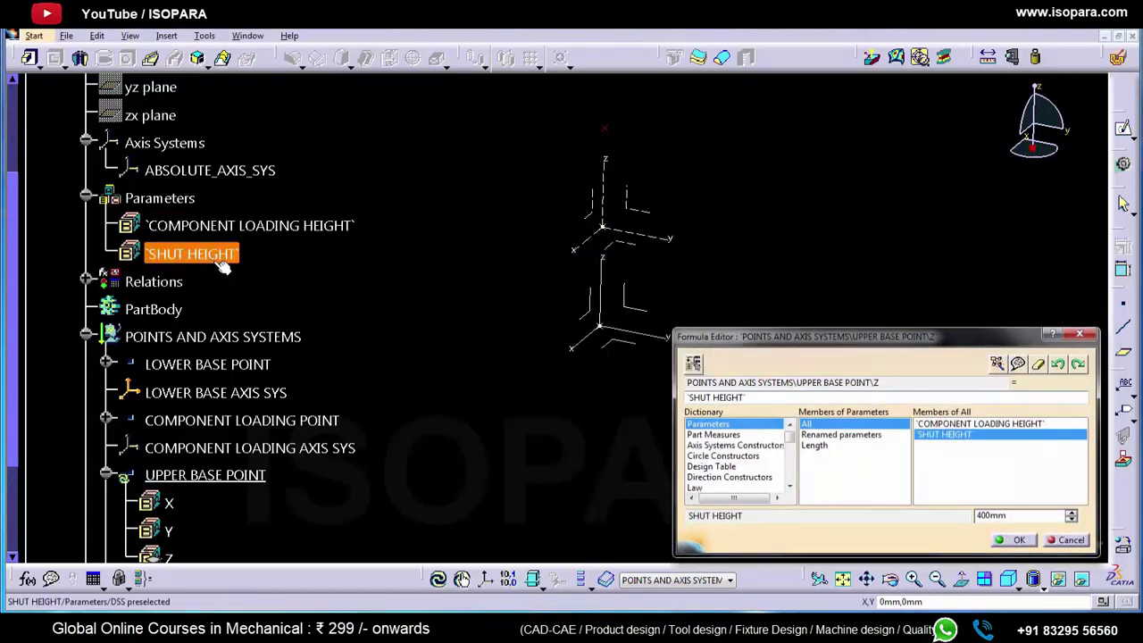
pyautogui.click(1016, 541)
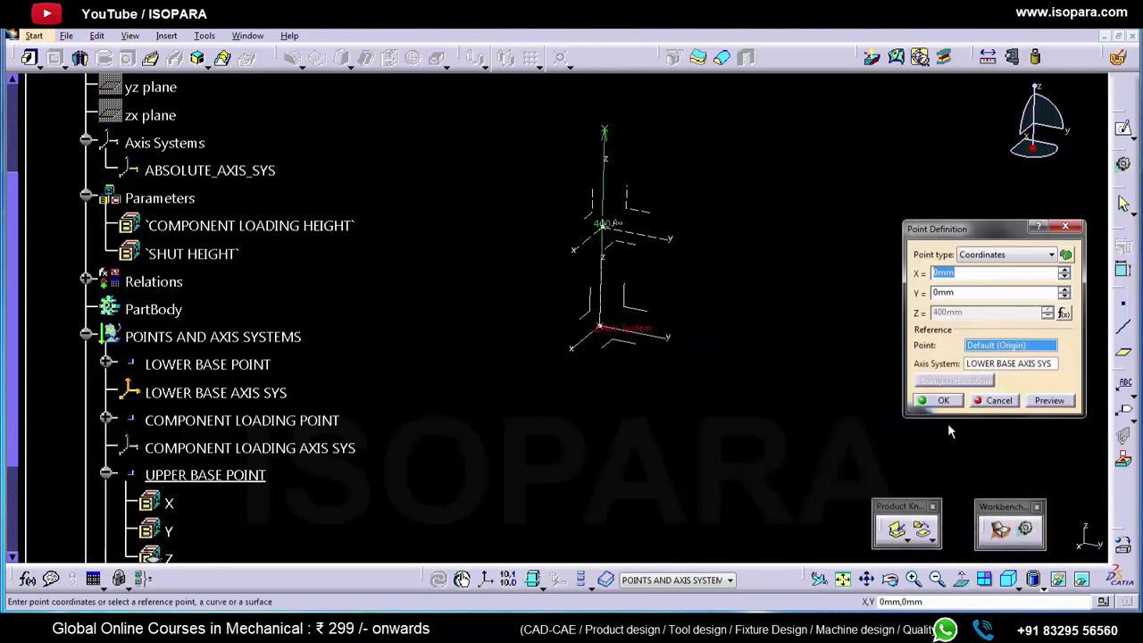
pyautogui.click(947, 404)
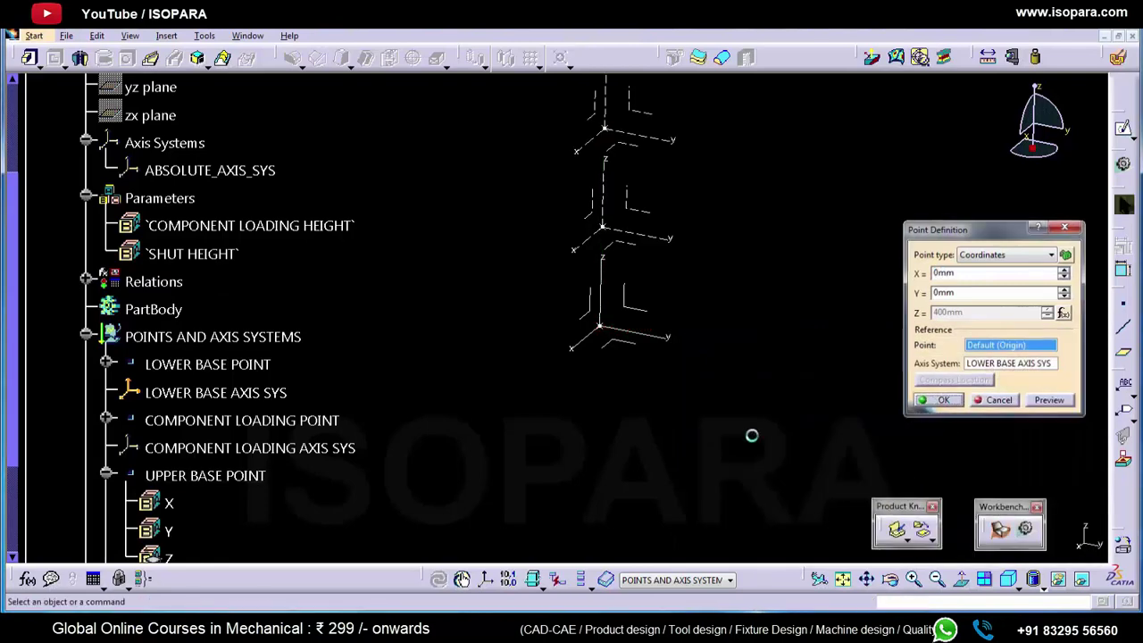
# - Collapse the Relations and POINTS AND AXIS SYSTEMS branches and reframe the axis systems
pyautogui.click(85, 279)
pyautogui.click(85, 279)
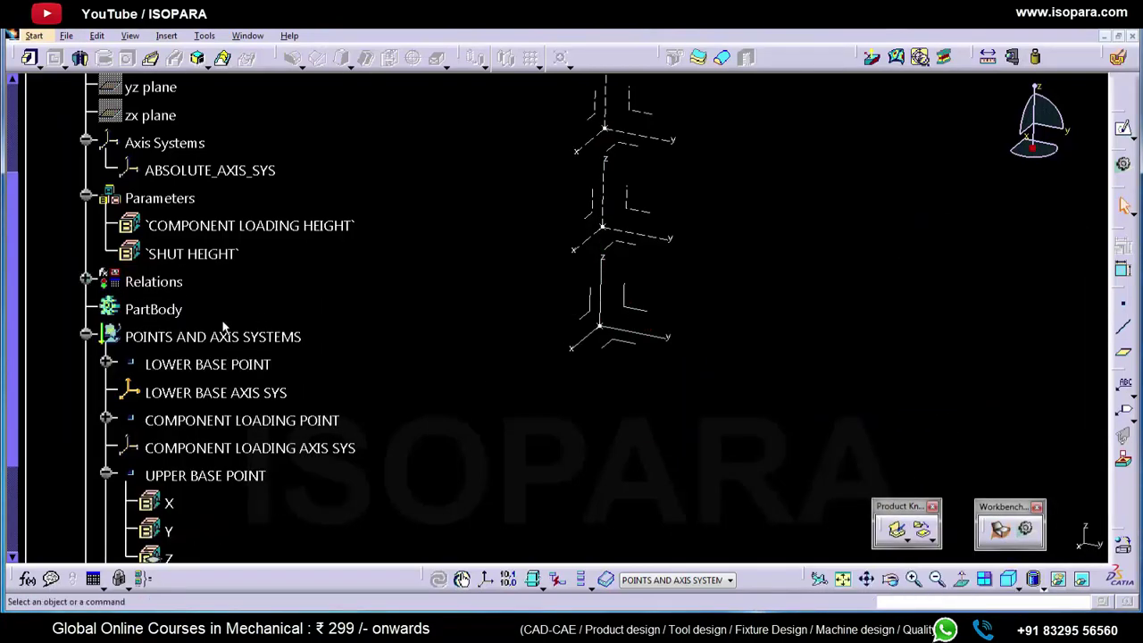
pyautogui.click(86, 336)
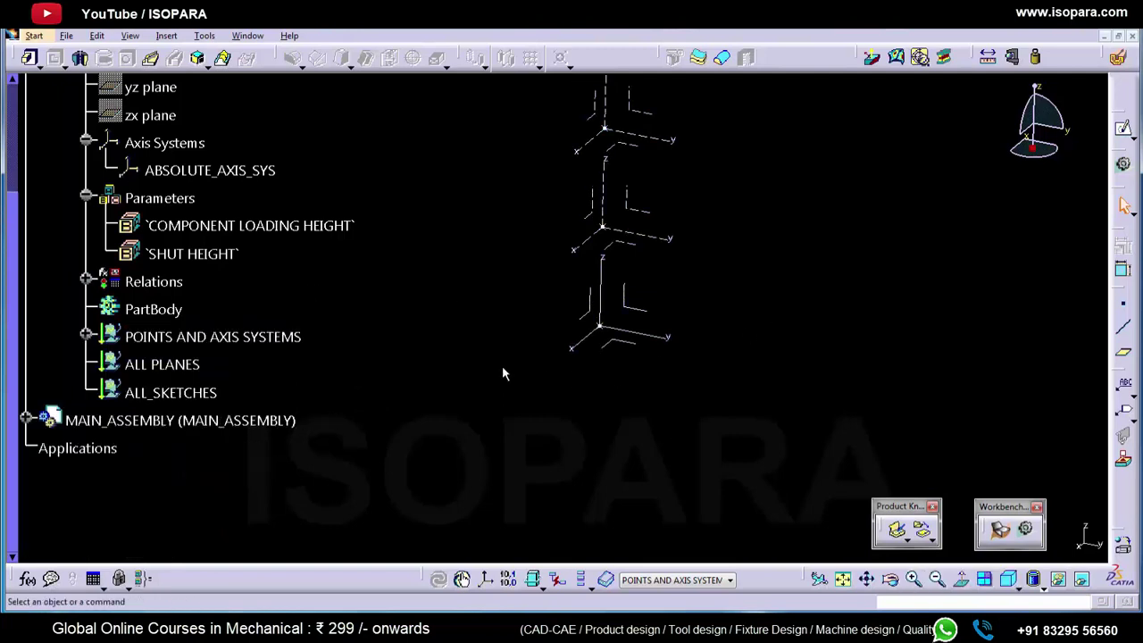
pyautogui.scroll(2, 502, 374)
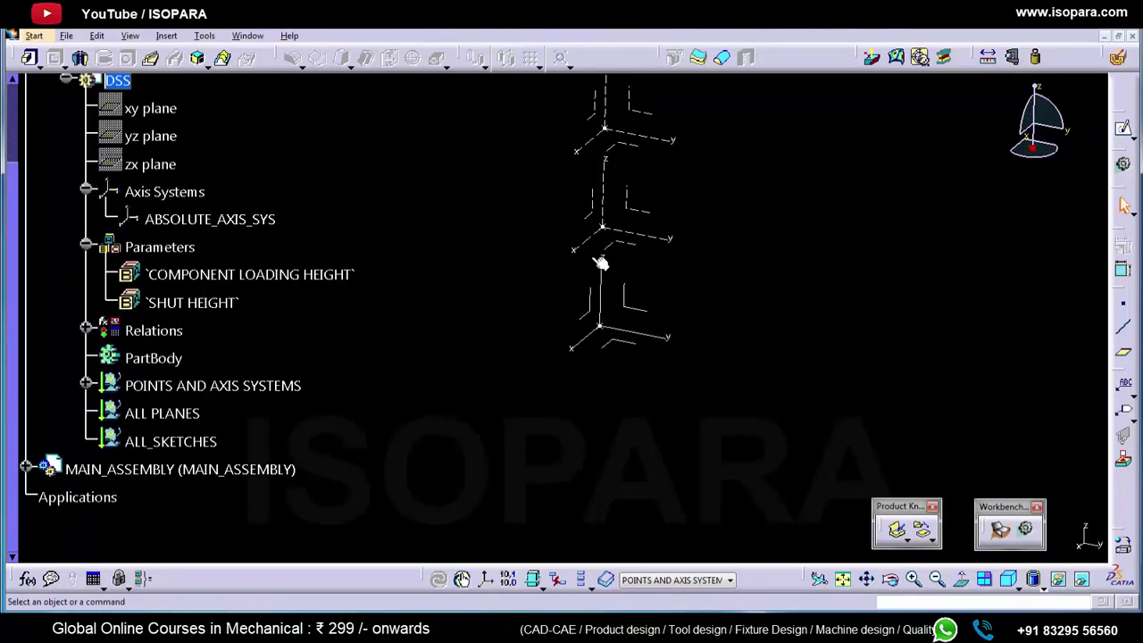
pyautogui.moveTo(602, 258); pyautogui.dragTo(626, 206, button='middle')
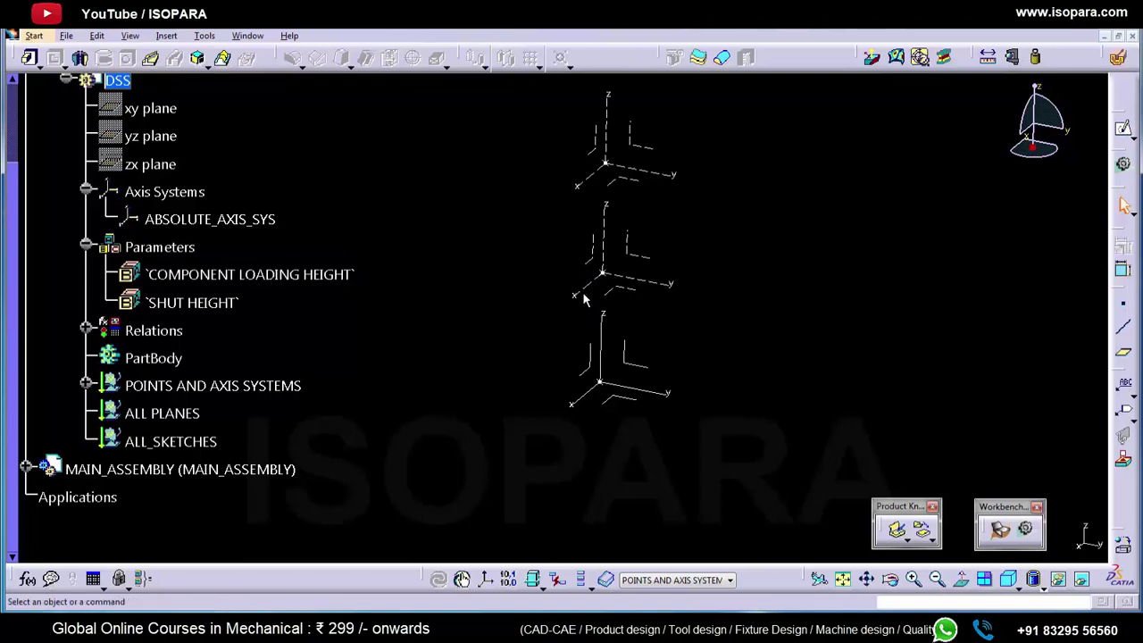
pyautogui.doubleClick(338, 272)
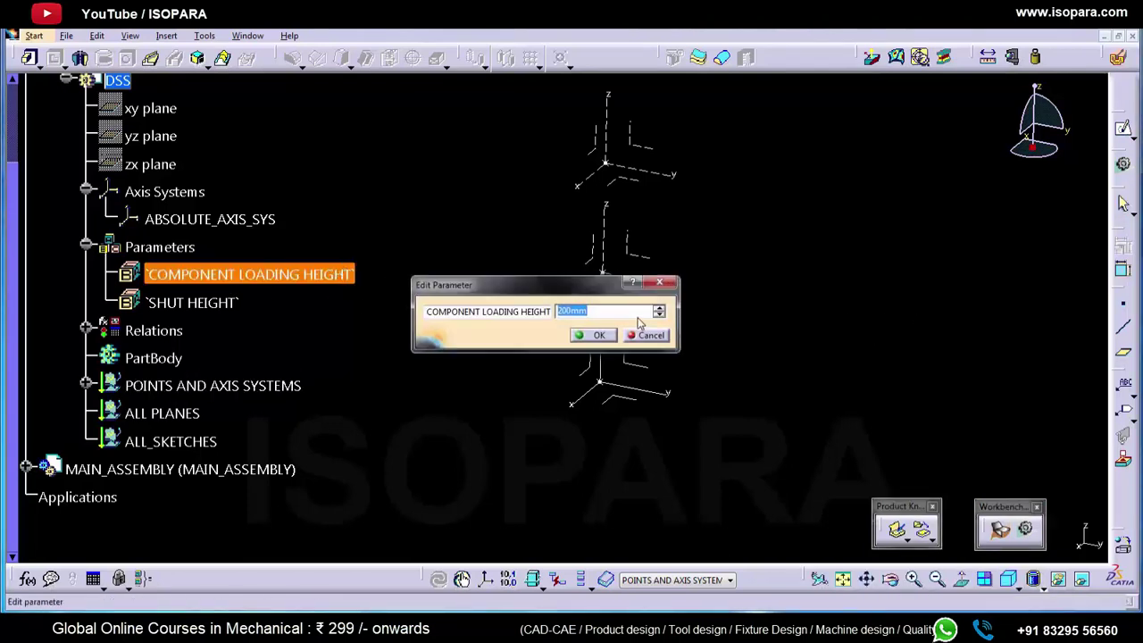
pyautogui.write('30')
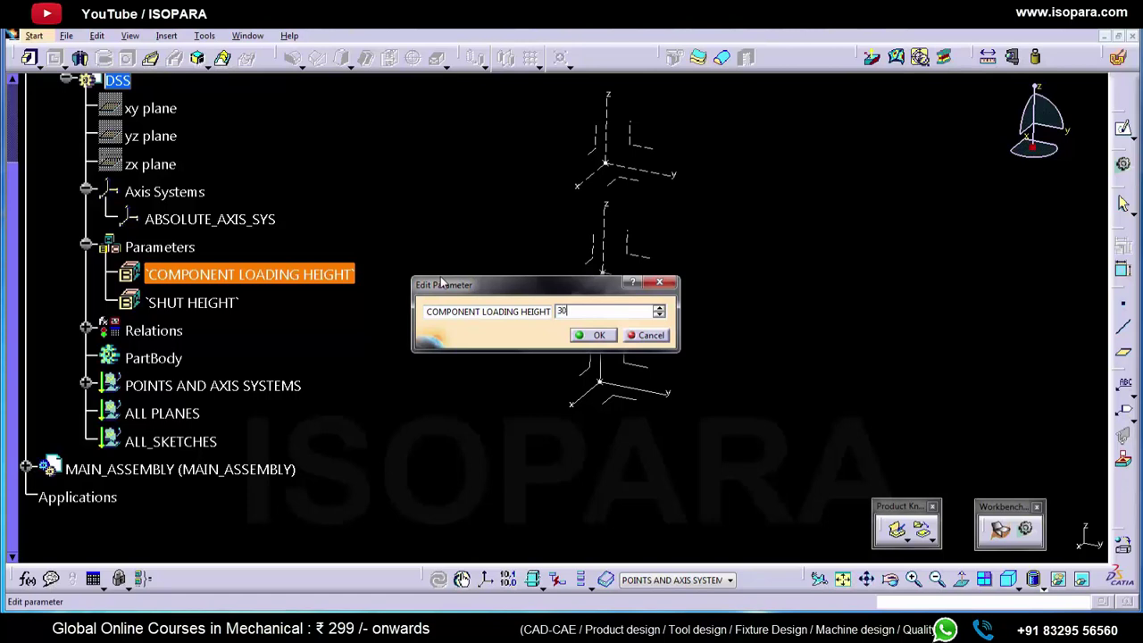
pyautogui.write('0')
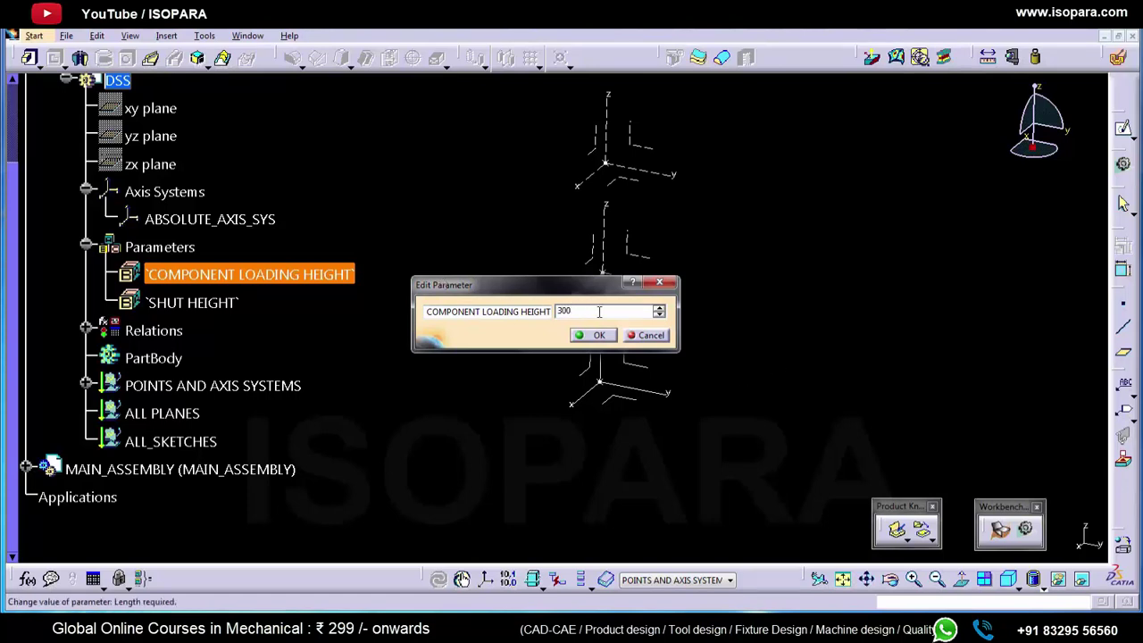
pyautogui.write('mm')
pyautogui.press('Return')
pyautogui.click(704, 312)
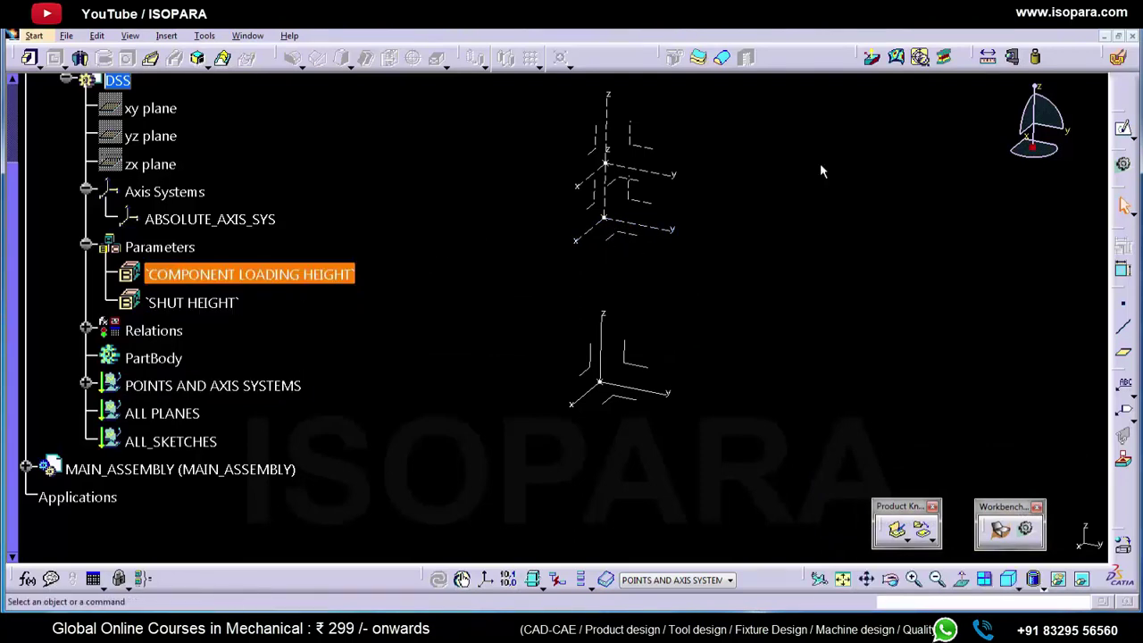
pyautogui.doubleClick(214, 305)
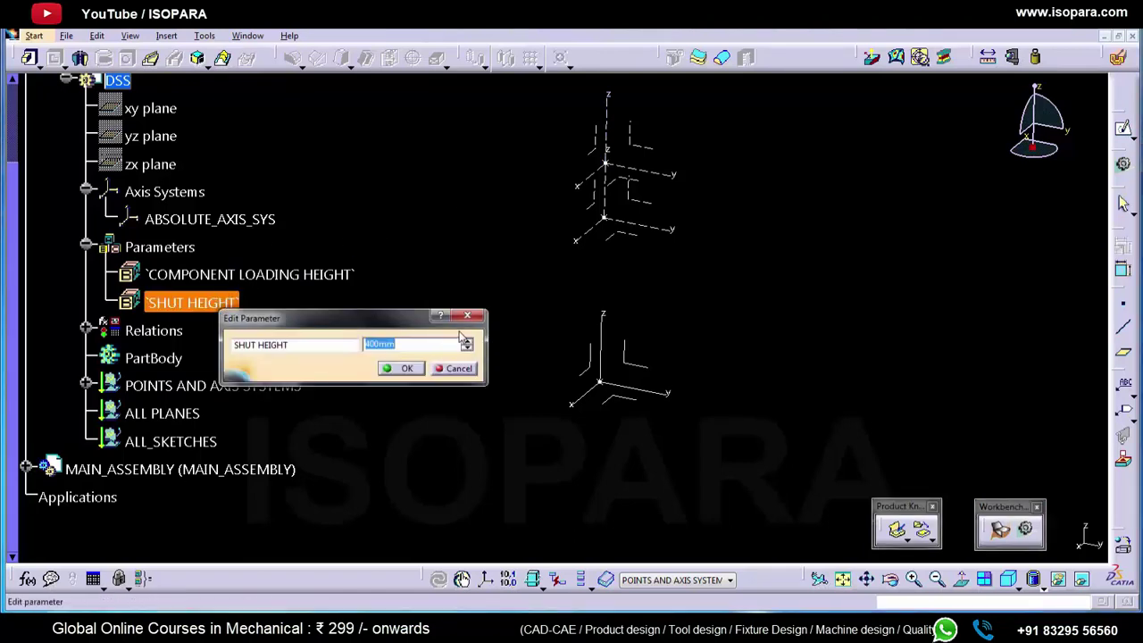
pyautogui.write('500')
pyautogui.press('Return')
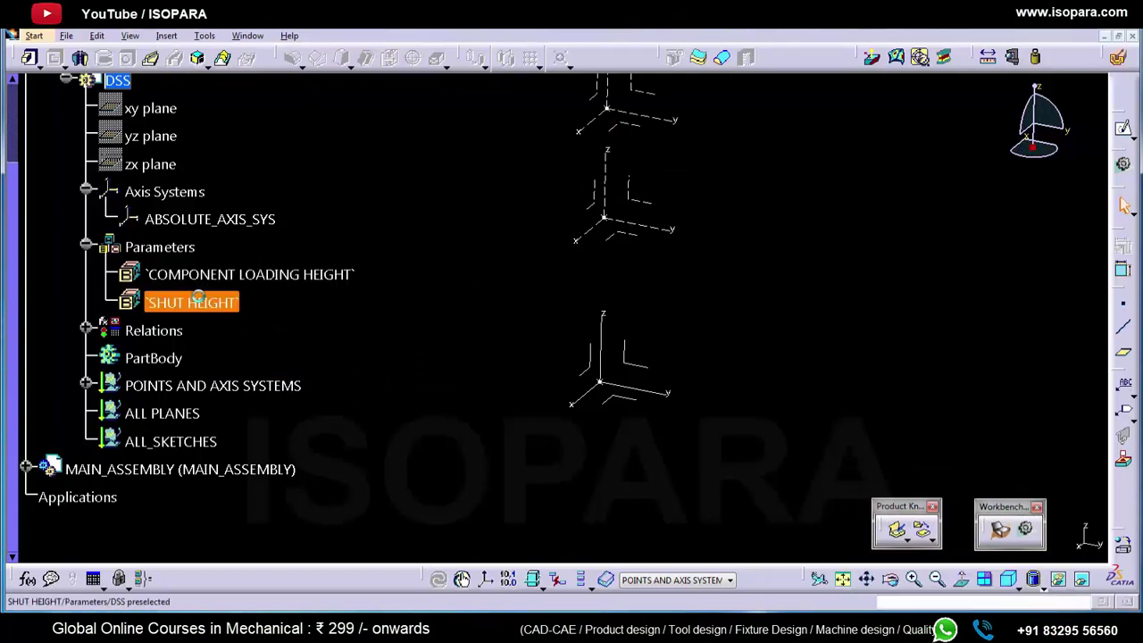
pyautogui.click(314, 278)
pyautogui.doubleClick(314, 277)
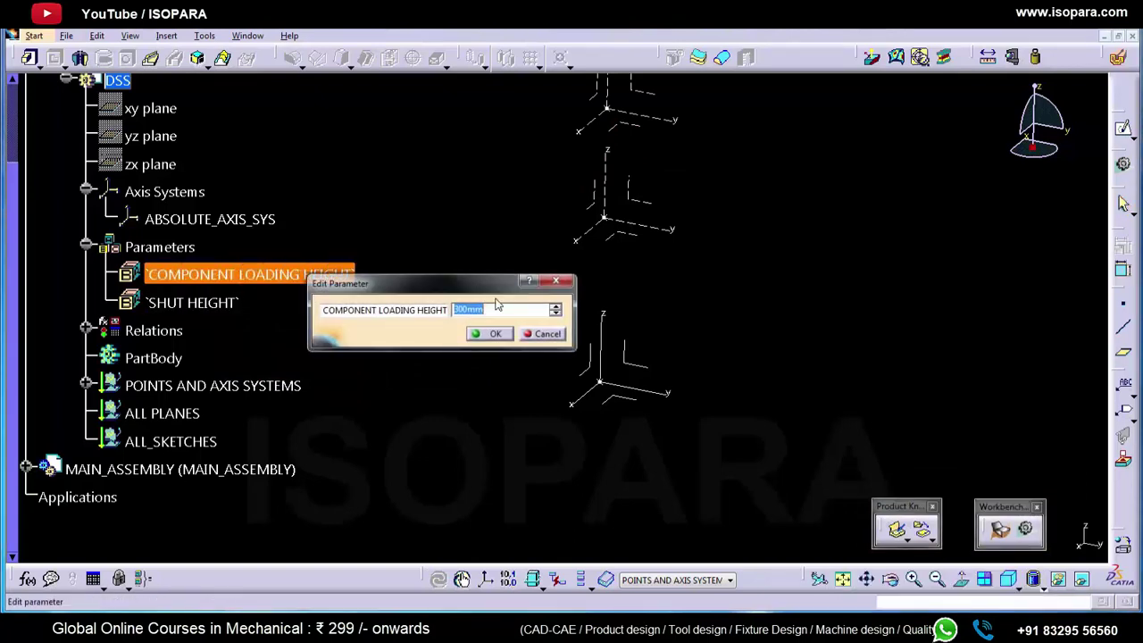
pyautogui.write('200')
pyautogui.press('Return')
pyautogui.doubleClick(223, 303)
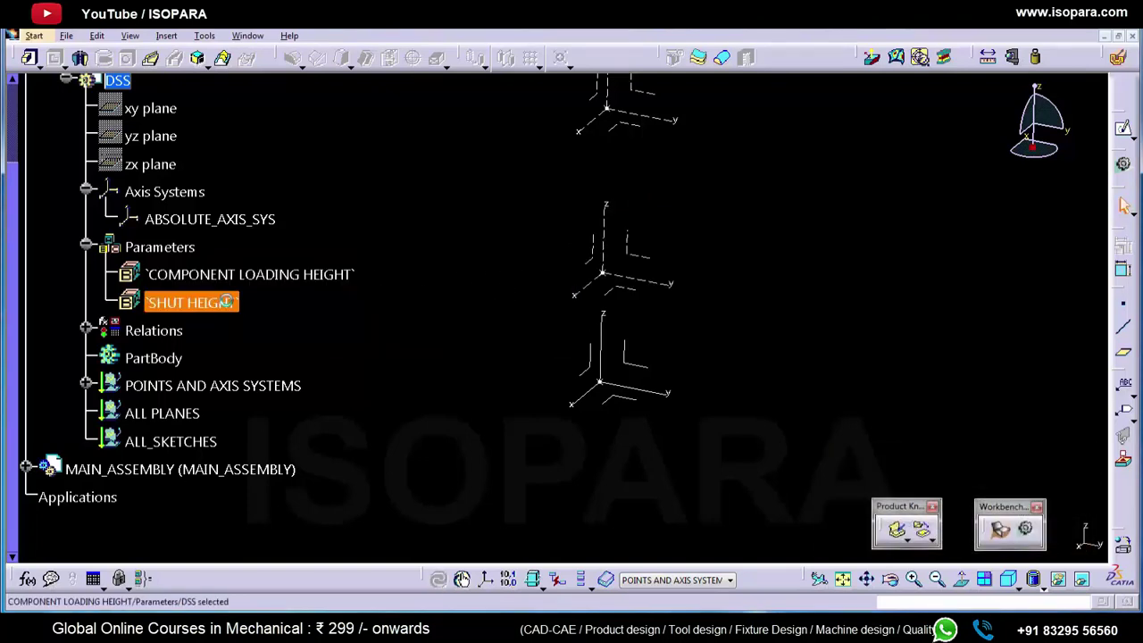
pyautogui.write('400')
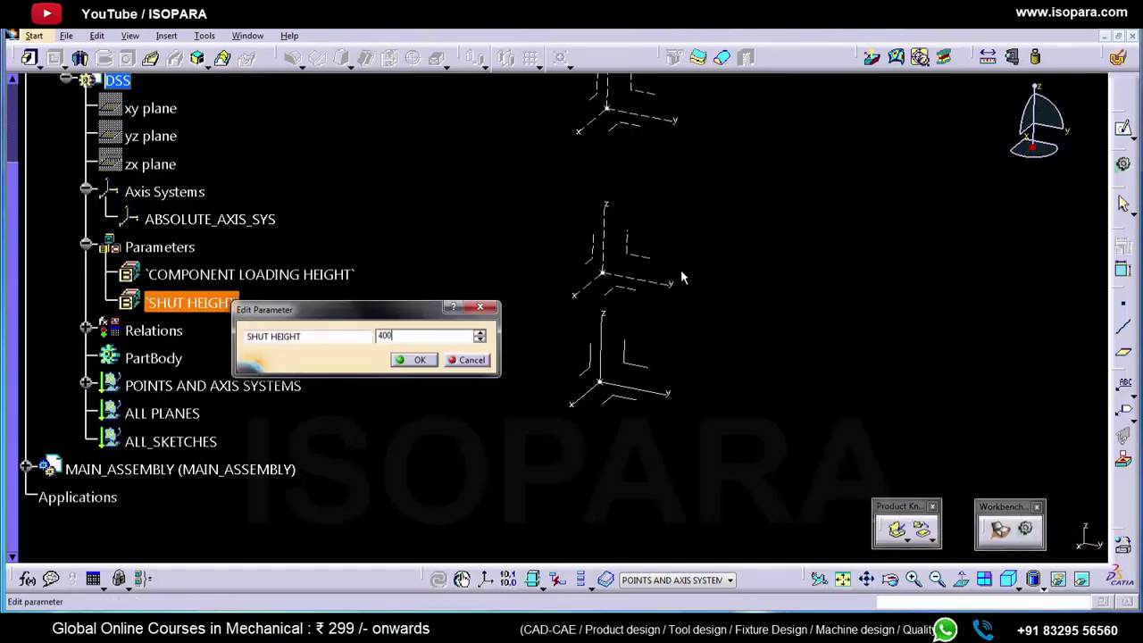
pyautogui.press('Return')
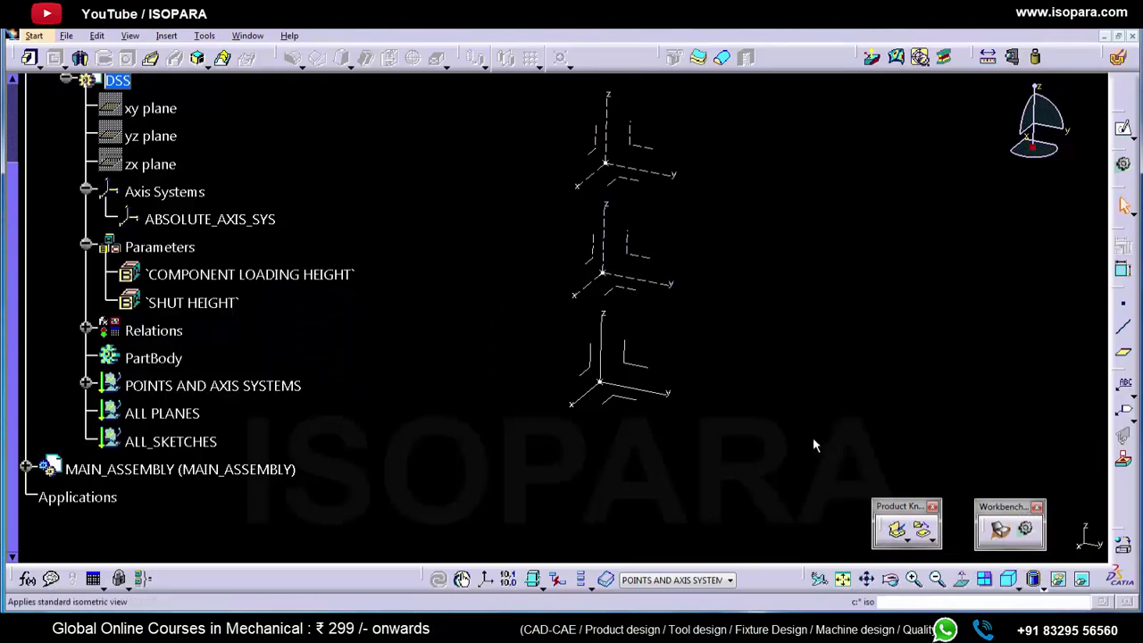
pyautogui.moveTo(669, 383); pyautogui.dragTo(383, 380, button='middle')
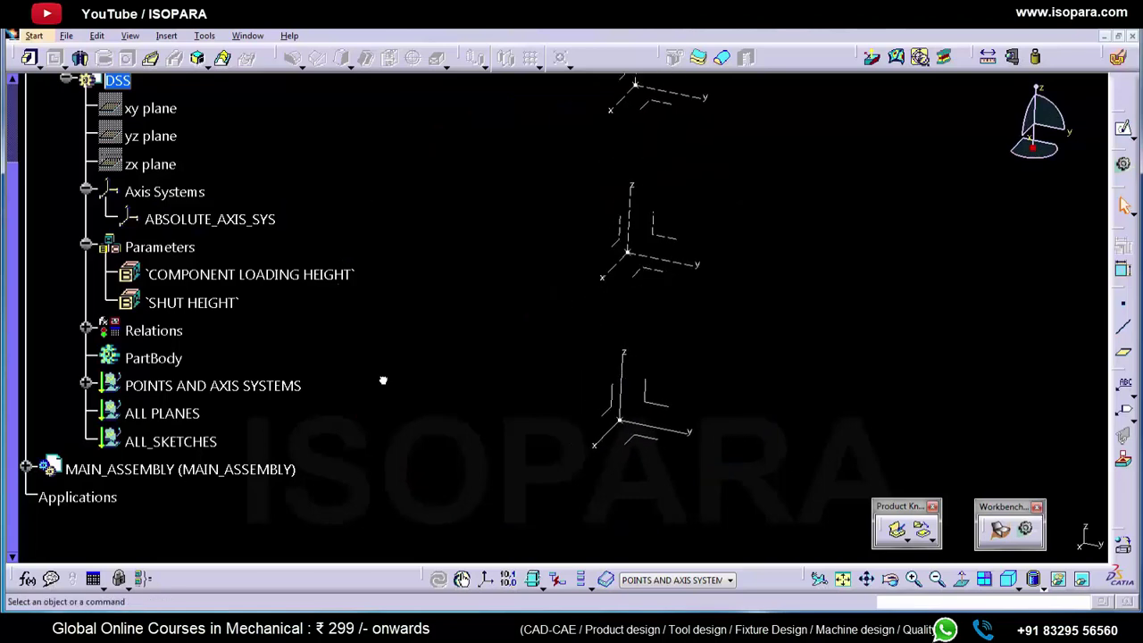
# - Make the ALL PLANES set the current work object
pyautogui.rightClick(198, 413)
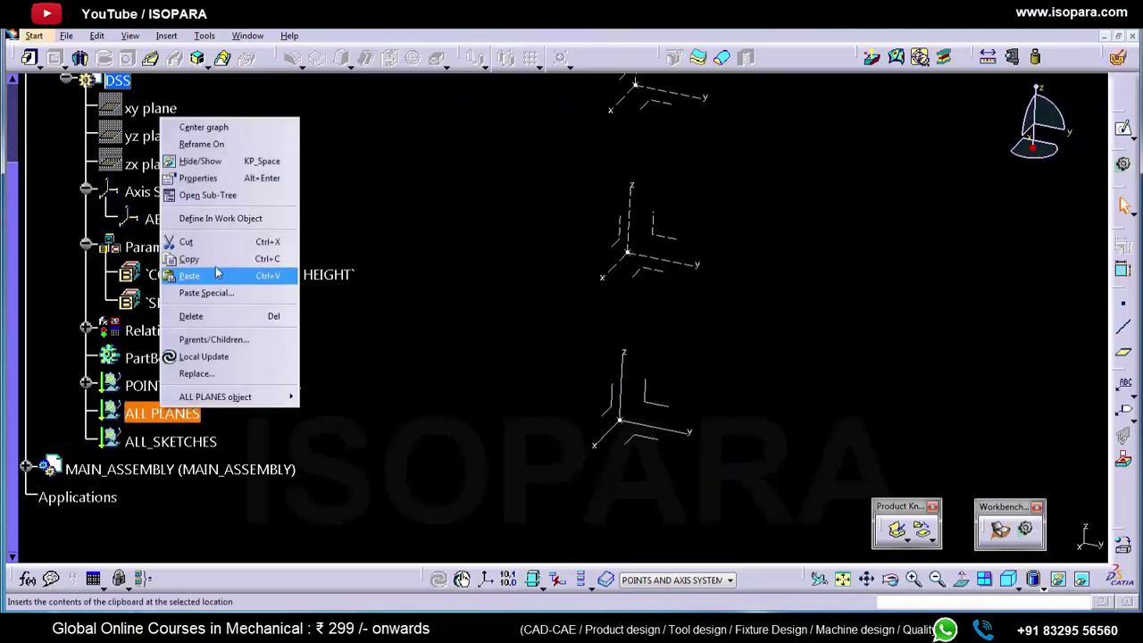
pyautogui.click(220, 218)
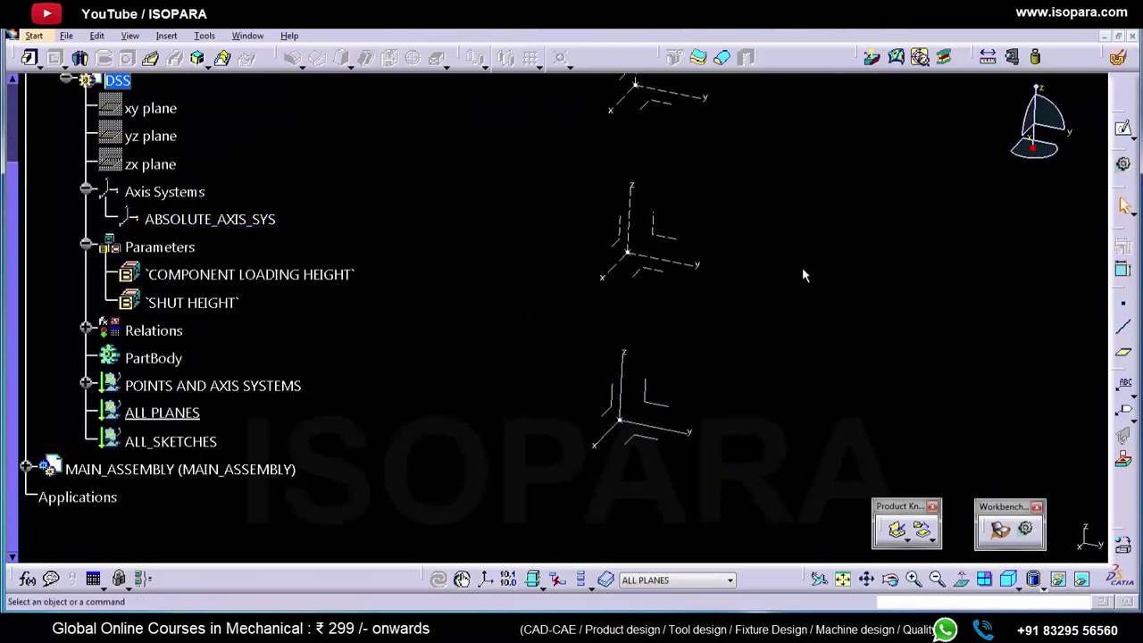
pyautogui.keyDown('ctrl'); pyautogui.moveTo(544, 311); pyautogui.dragTo(1051, 340, button='middle'); pyautogui.keyUp('ctrl')
# - Create a plane offset 50mm from the COMPONENT LOADING AXIS SYS XY plane
pyautogui.click(1123, 354)
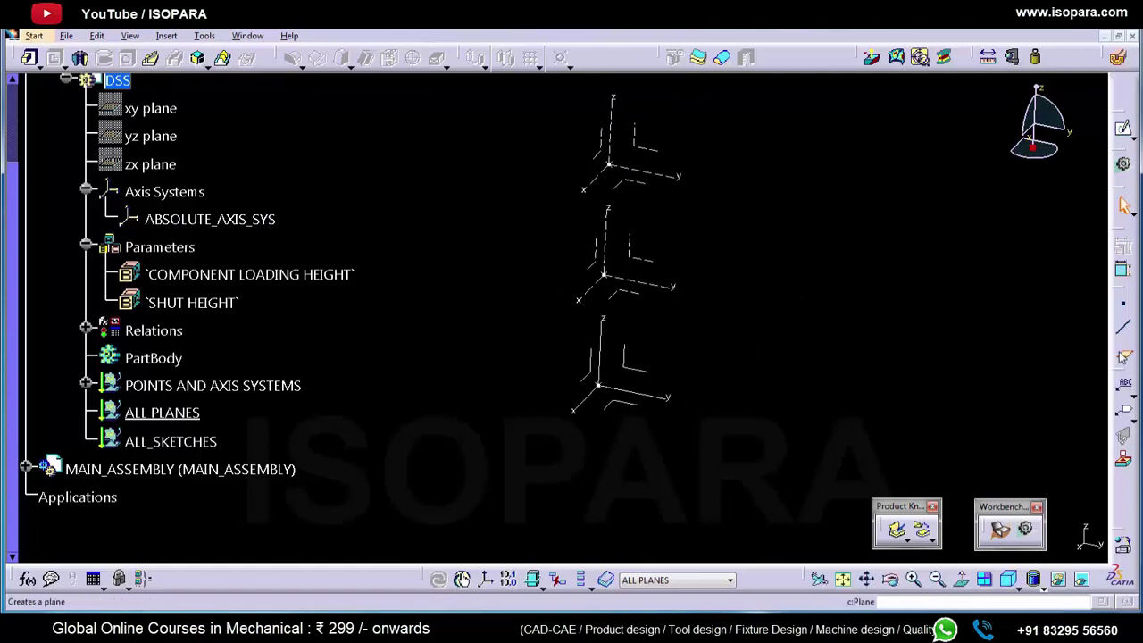
pyautogui.click(639, 299)
pyautogui.moveTo(645, 331); pyautogui.dragTo(619, 340, button='middle')
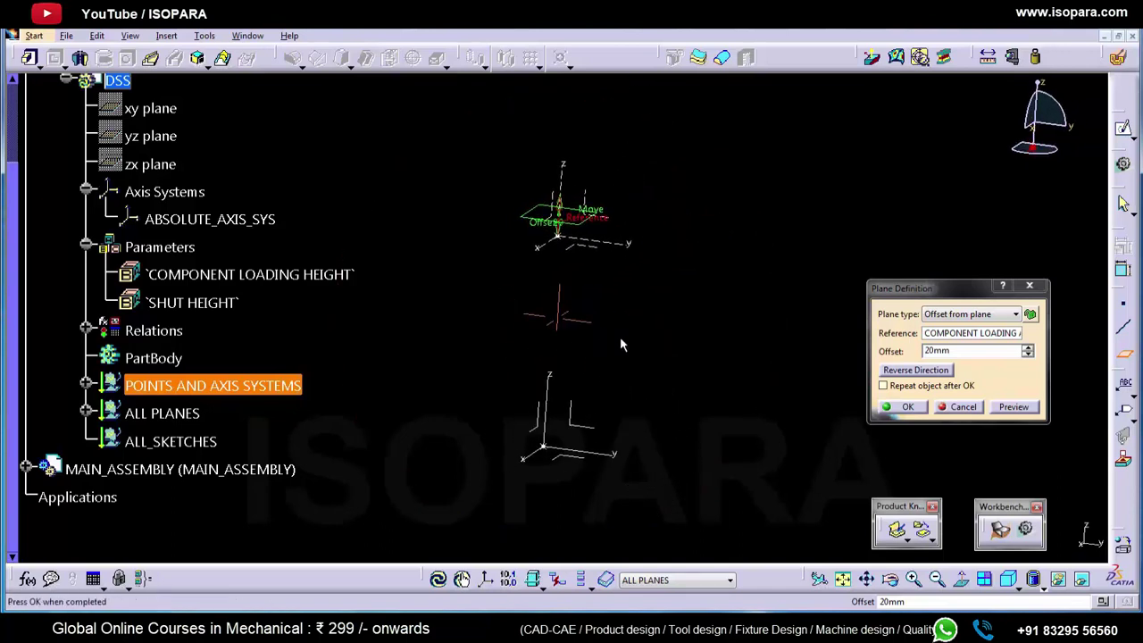
pyautogui.doubleClick(964, 350)
pyautogui.write('50')
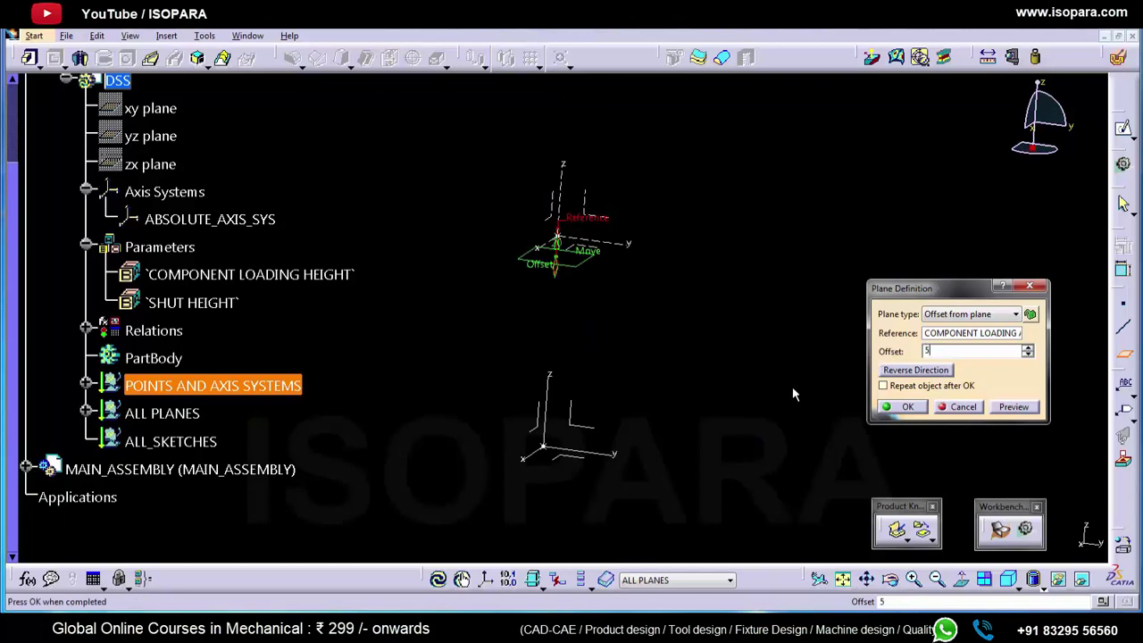
pyautogui.click(907, 407)
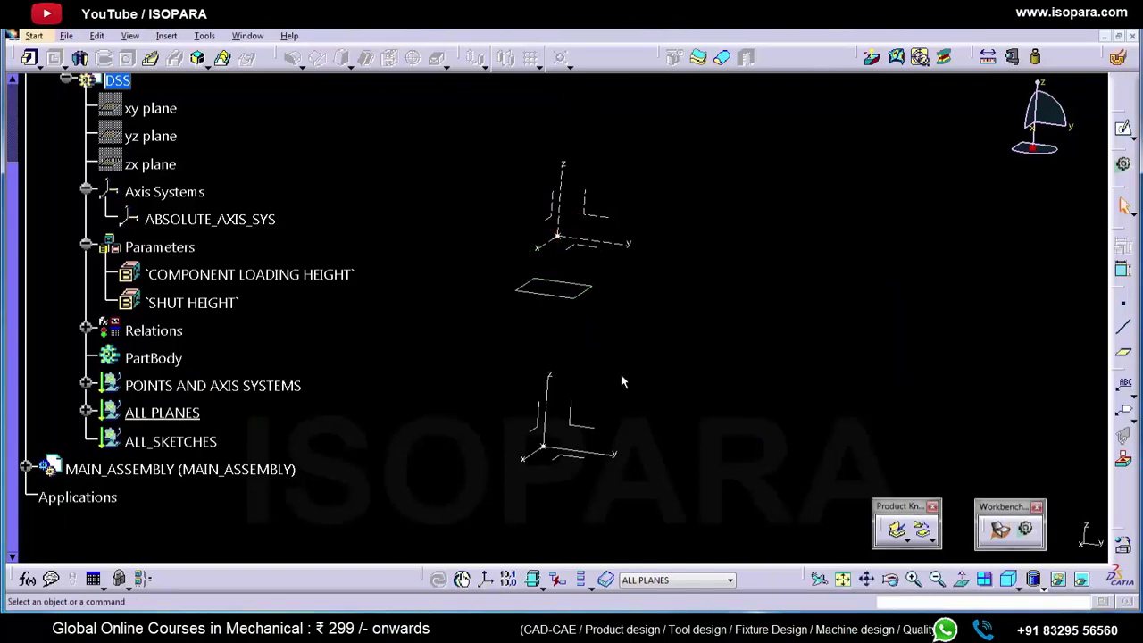
# - Rename Plane.1 in ALL PLANES to DIE_THK through its properties
pyautogui.click(87, 413)
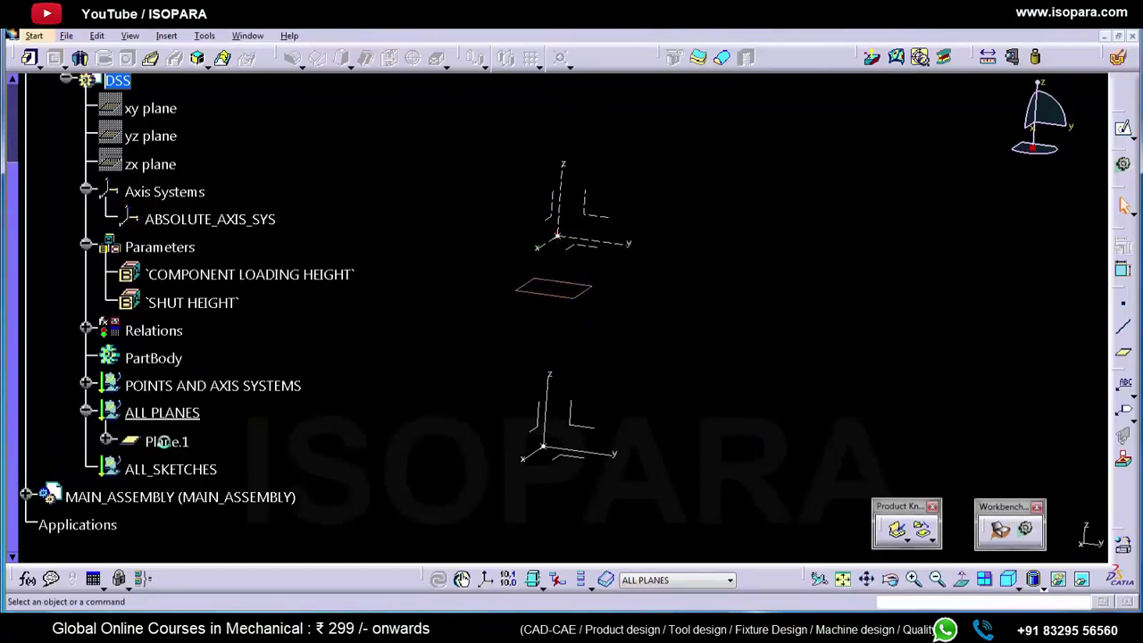
pyautogui.rightClick(174, 447)
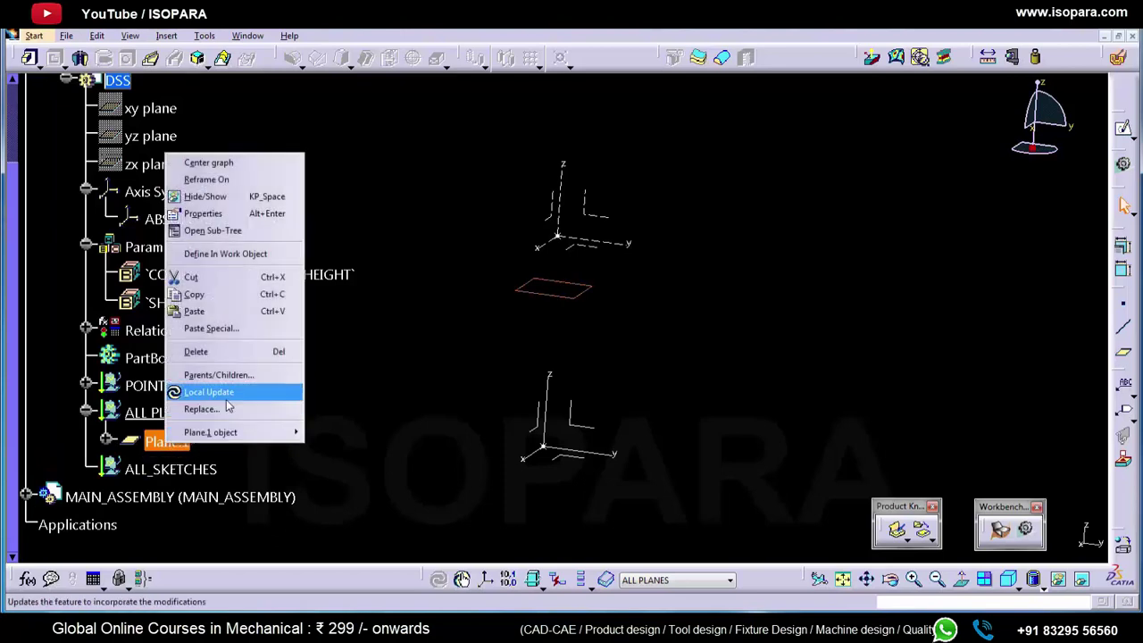
pyautogui.click(235, 213)
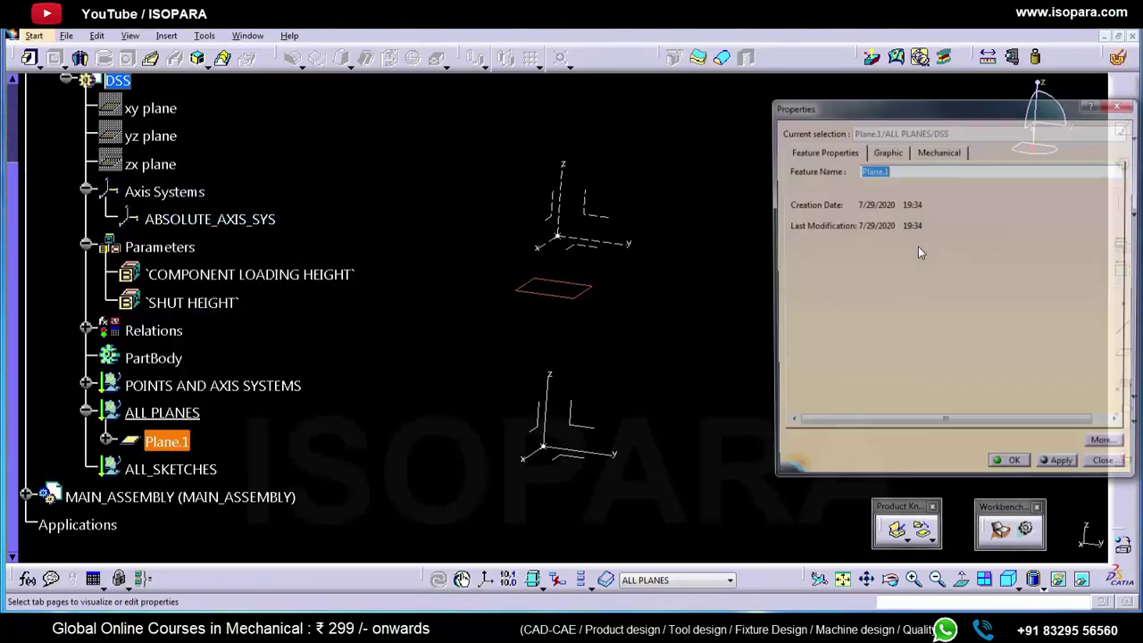
pyautogui.write('DIE_THK')
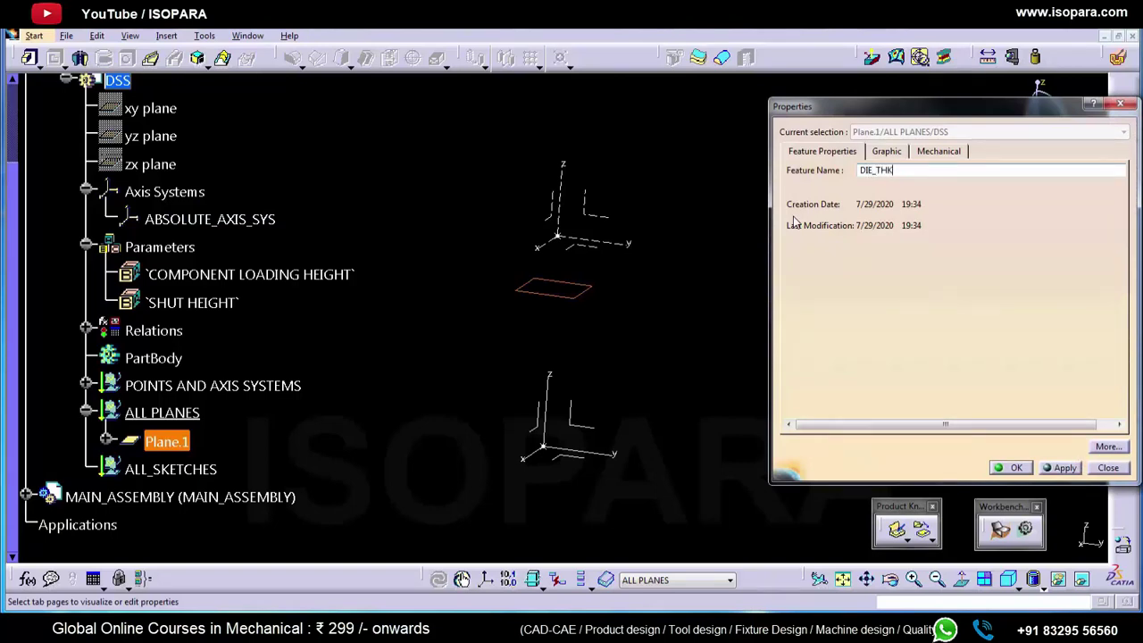
pyautogui.press('Return')
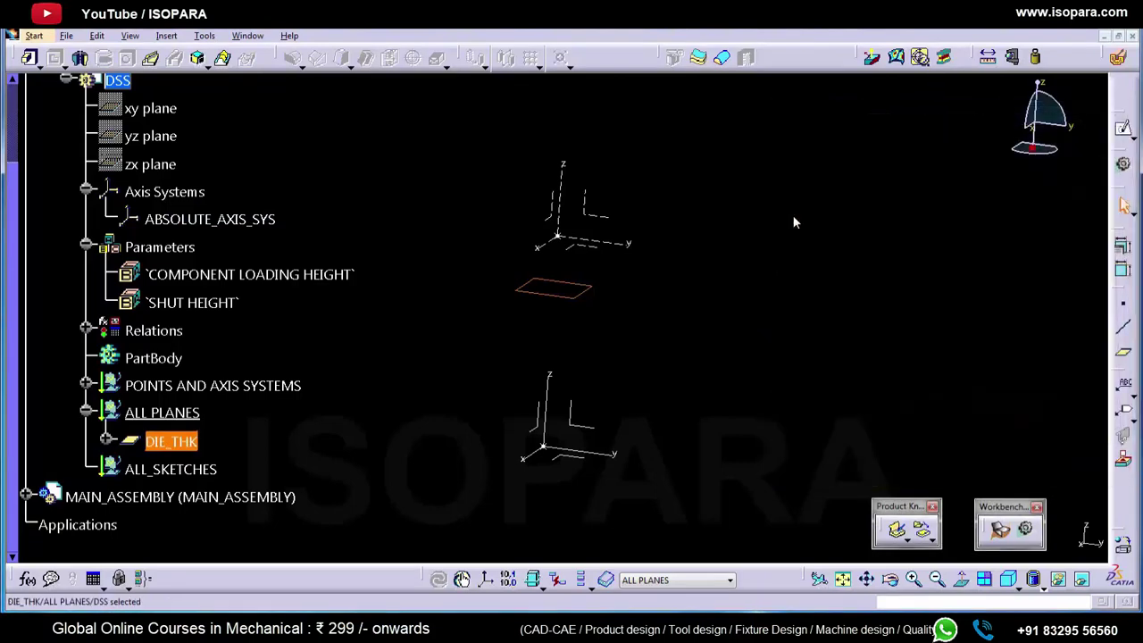
pyautogui.click(1122, 353)
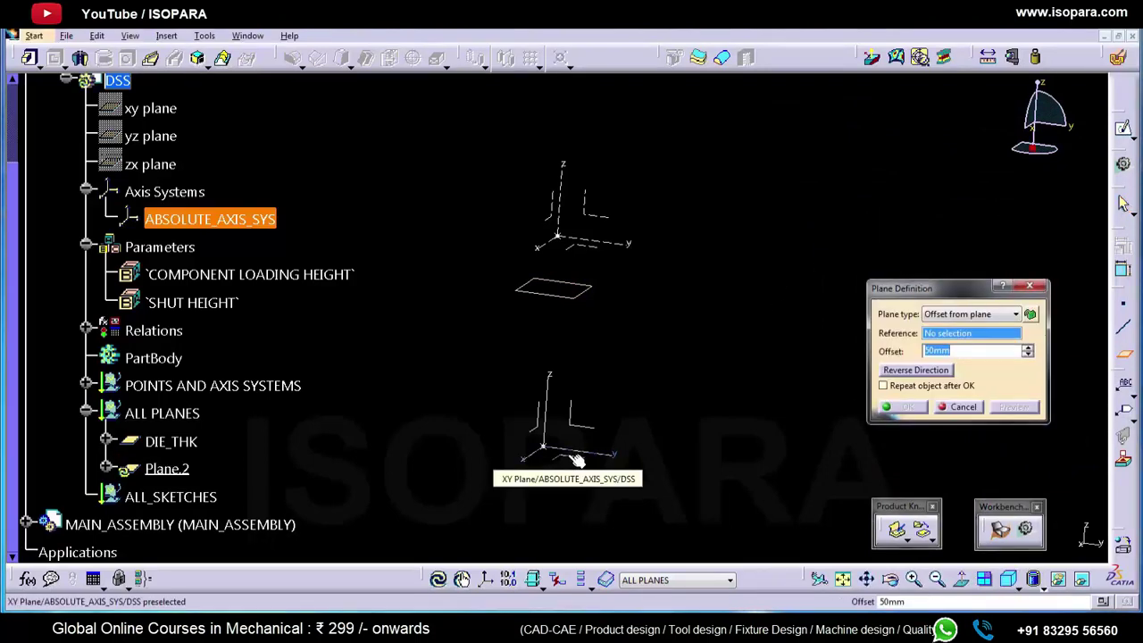
# - Create a plane 50mm offset from the ABSOLUTE_AXIS_SYS XY plane and rename it BTM_PLATE_HT
pyautogui.click(576, 458)
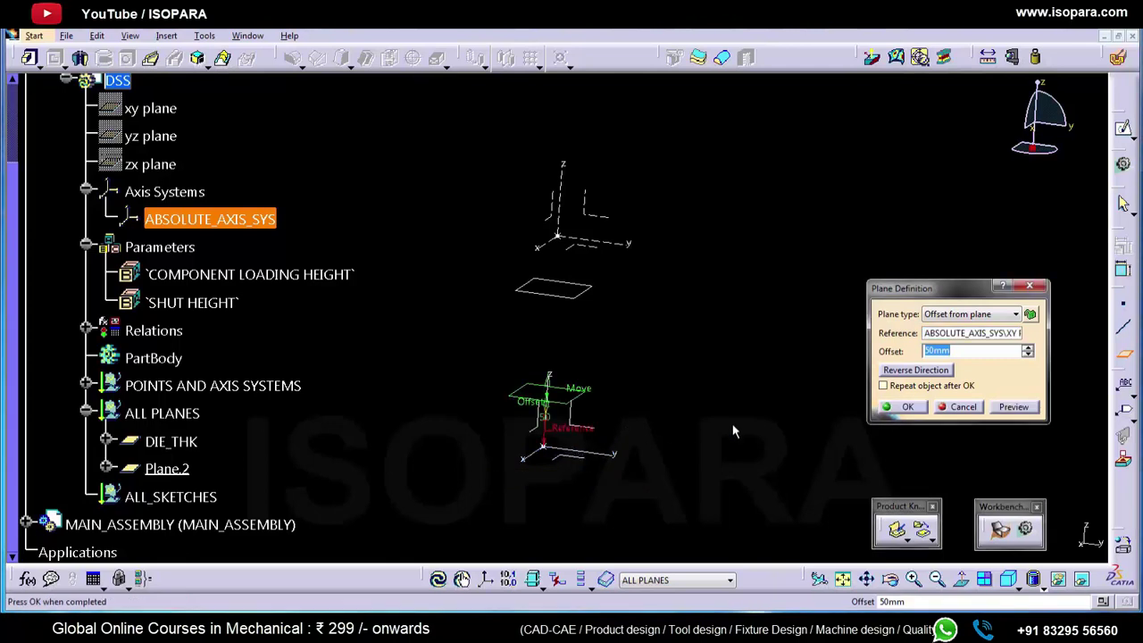
pyautogui.click(904, 409)
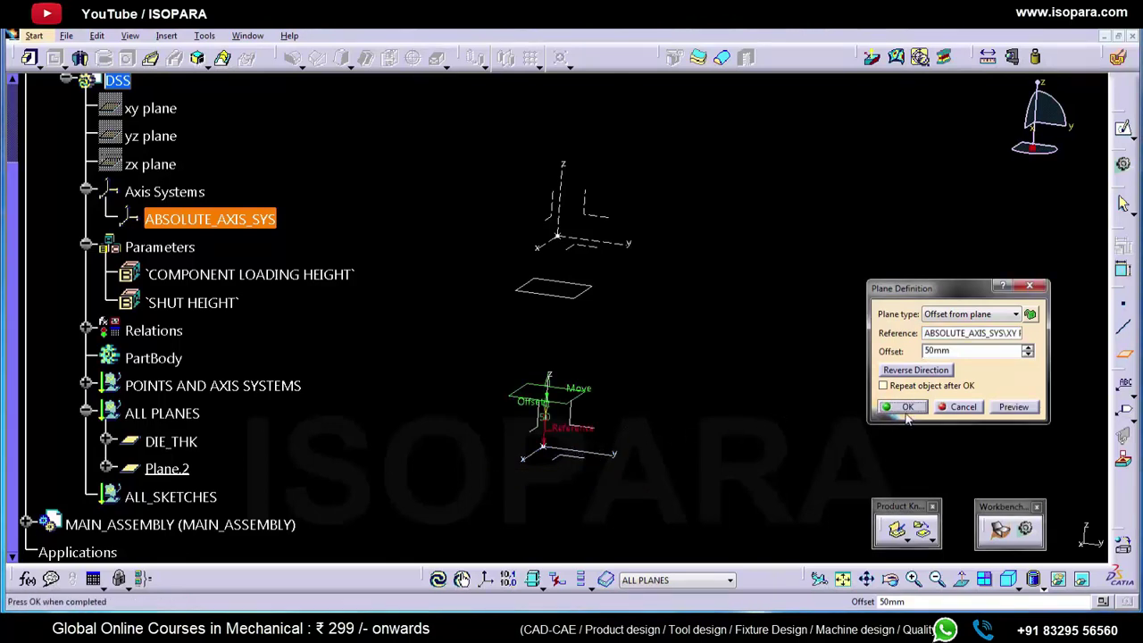
pyautogui.rightClick(183, 473)
pyautogui.click(259, 236)
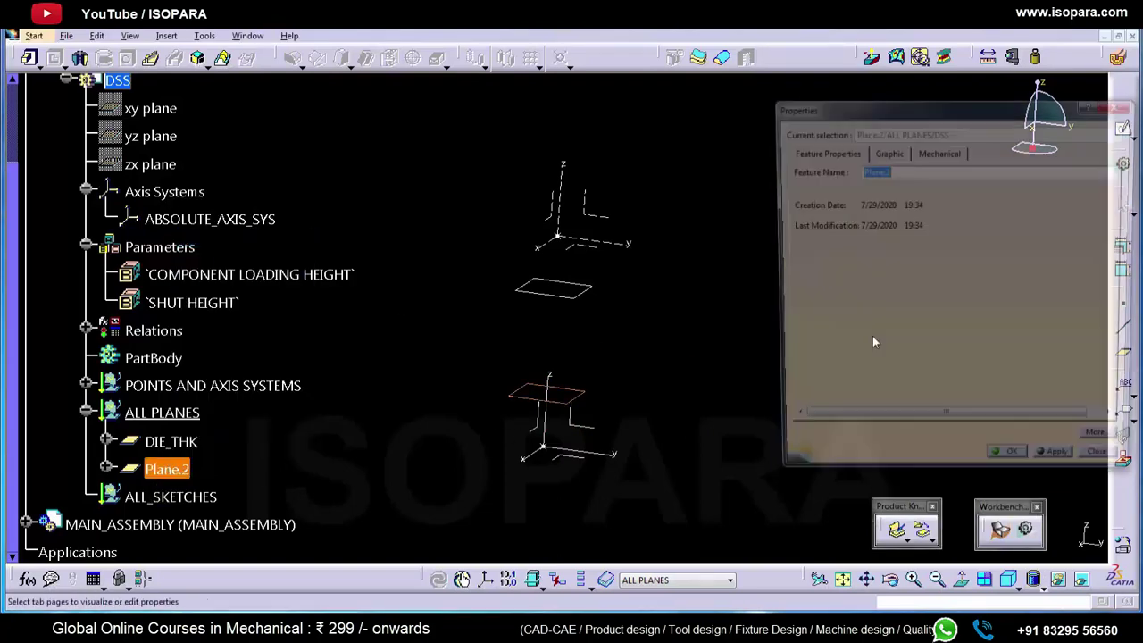
pyautogui.write('BTM_')
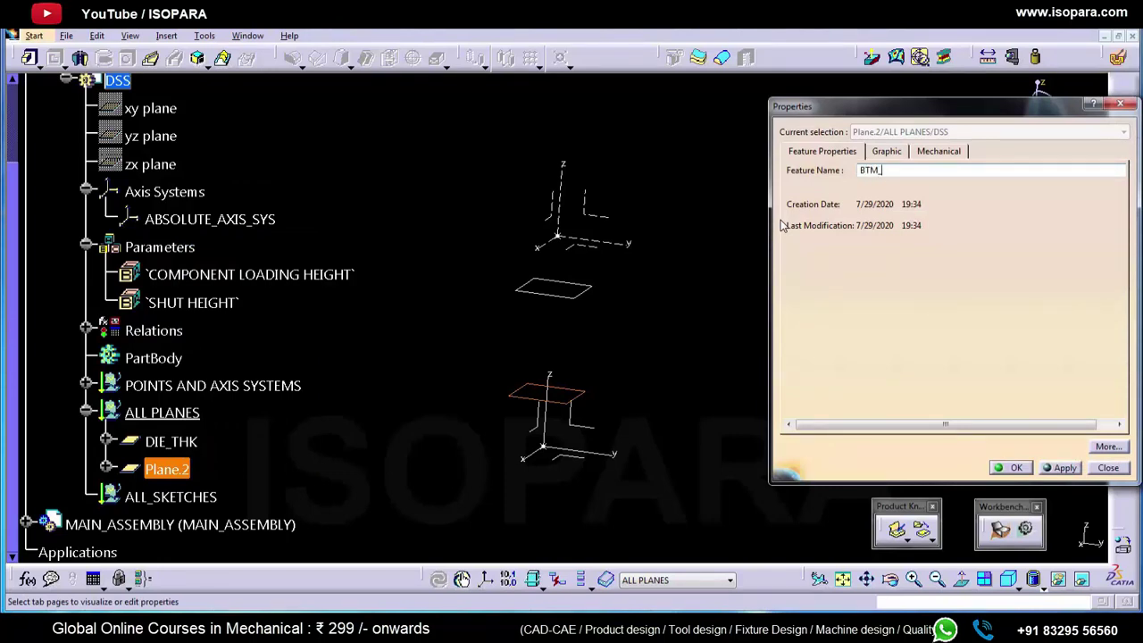
pyautogui.write('BTM_PLATE_HT')
pyautogui.press('Return')
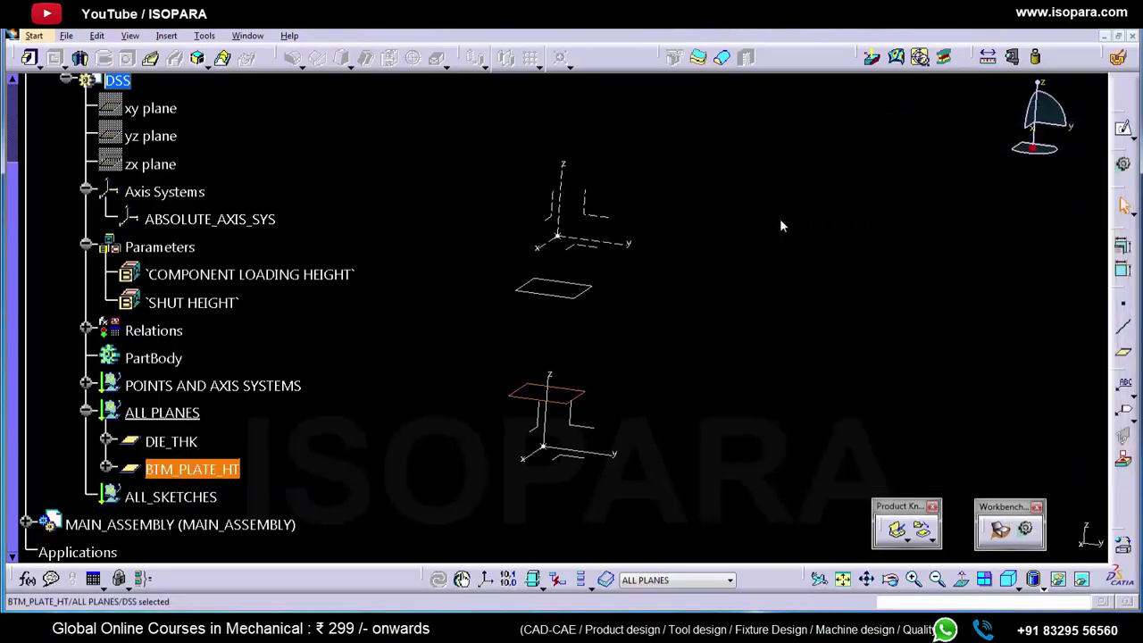
pyautogui.click(245, 469)
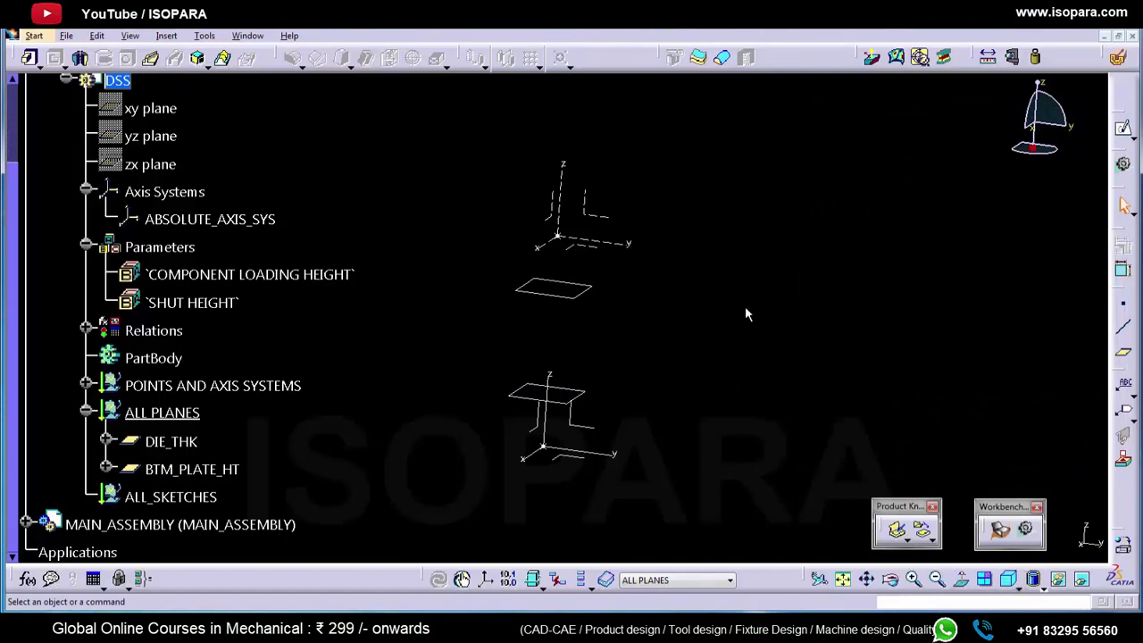
pyautogui.moveTo(663, 313); pyautogui.dragTo(699, 337, button='middle')
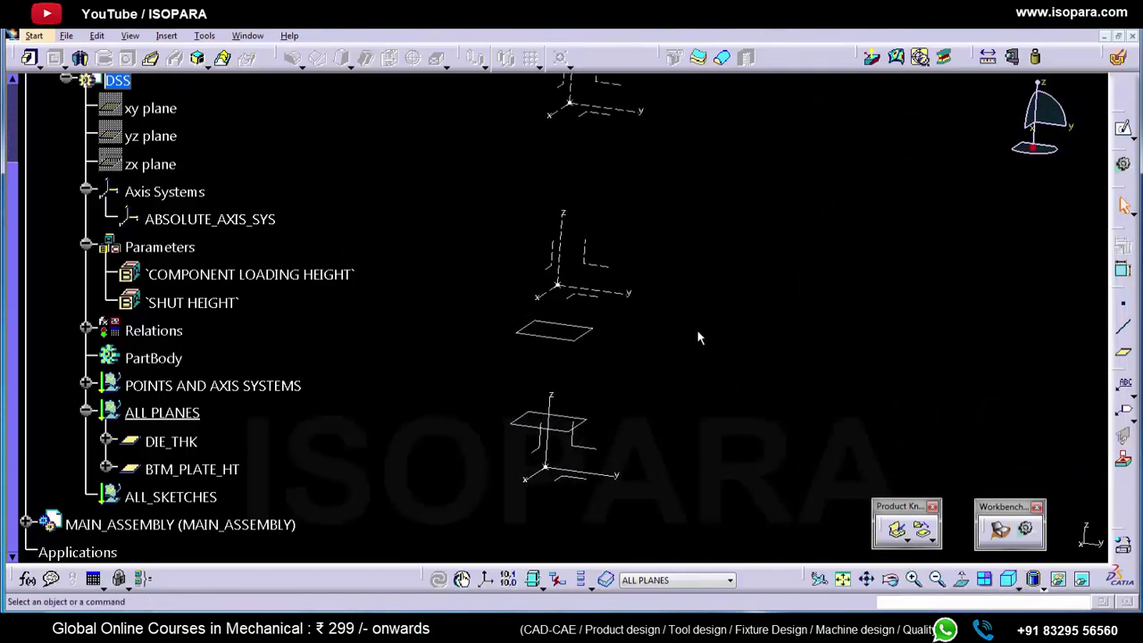
# - Create a plane offset 70mm from the component loading axis system's XY plane
pyautogui.click(1124, 353)
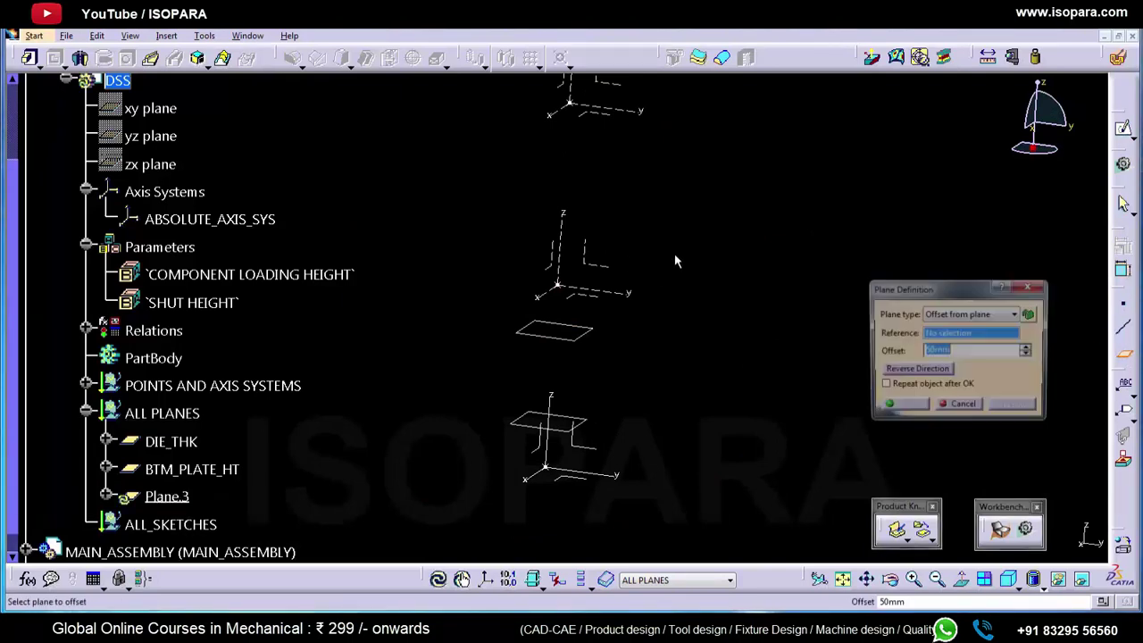
pyautogui.click(597, 300)
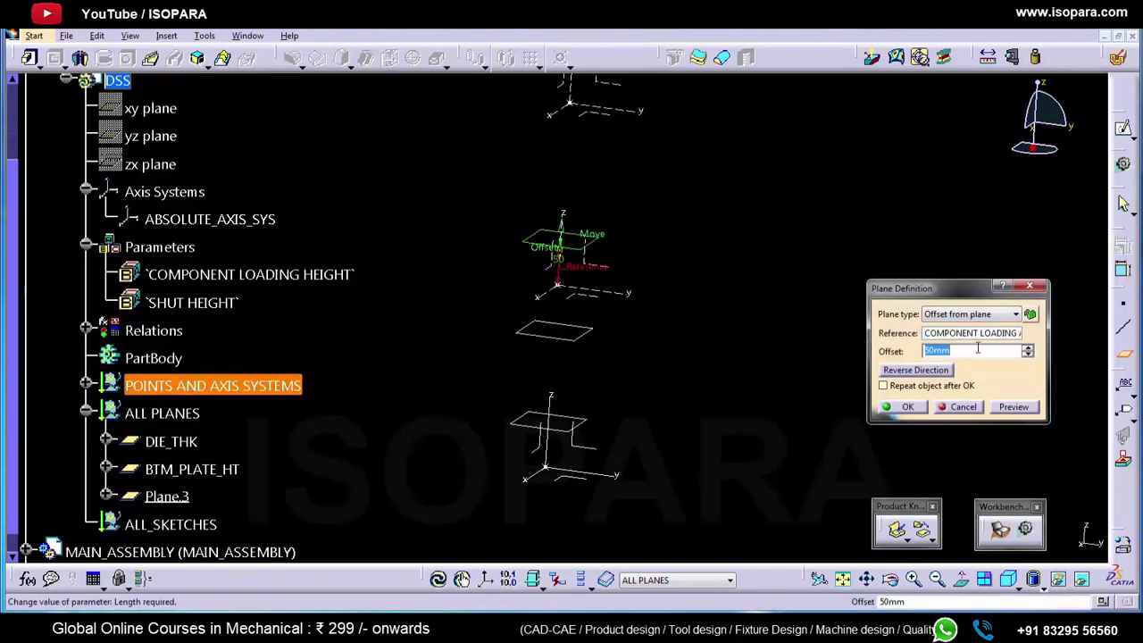
pyautogui.write('100')
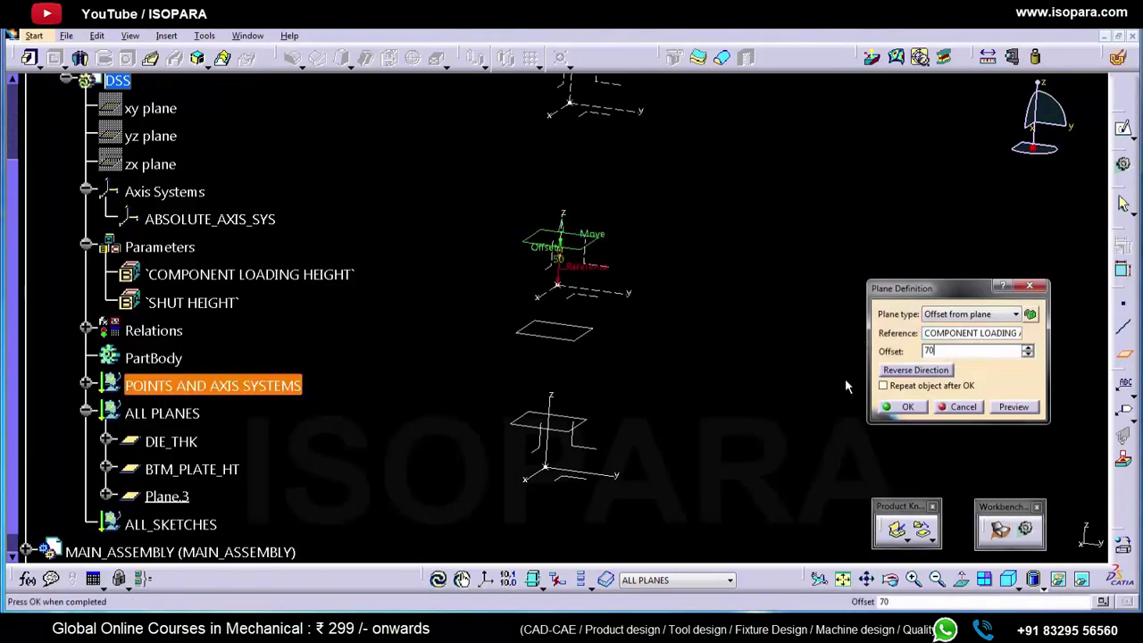
pyautogui.press('Return')
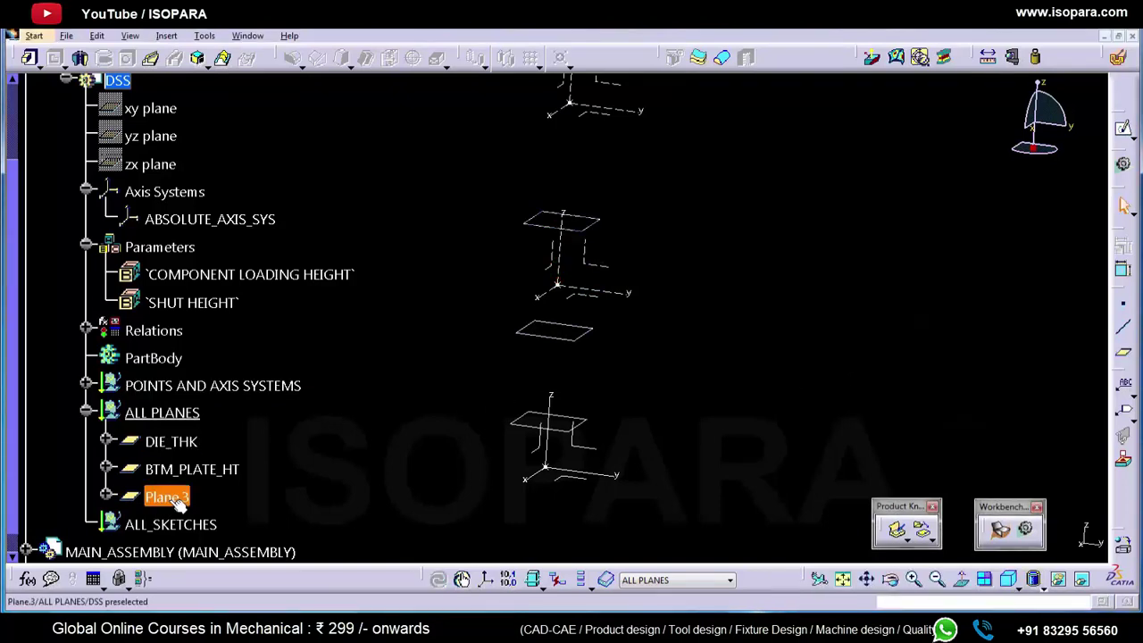
# - Rename Plane.3 to PUNCH_HT through its properties
pyautogui.rightClick(178, 502)
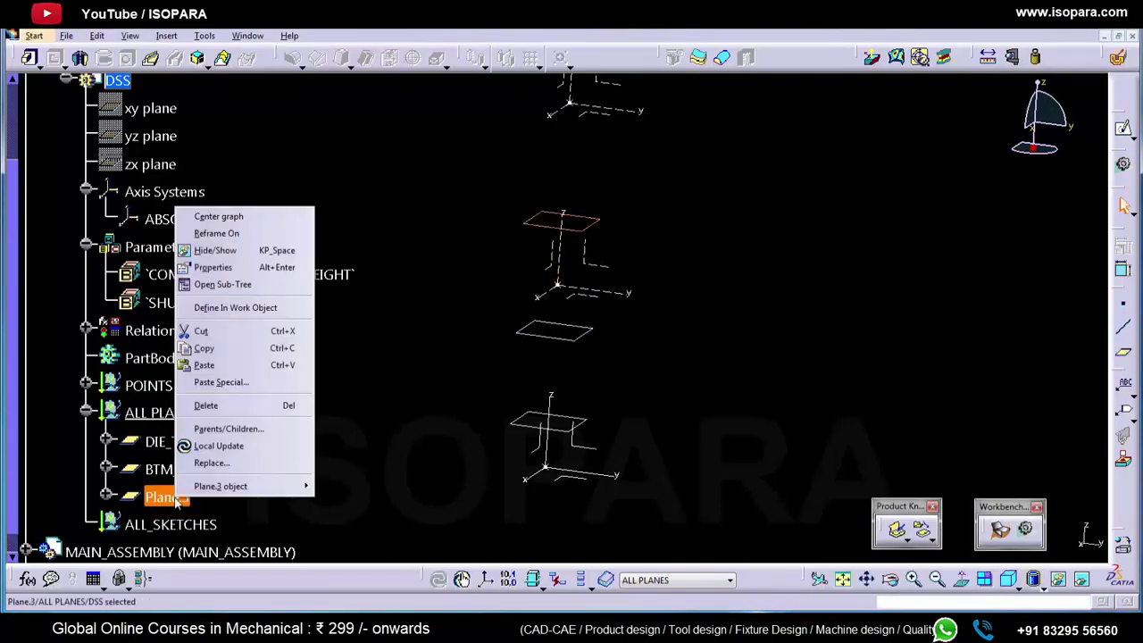
pyautogui.click(212, 267)
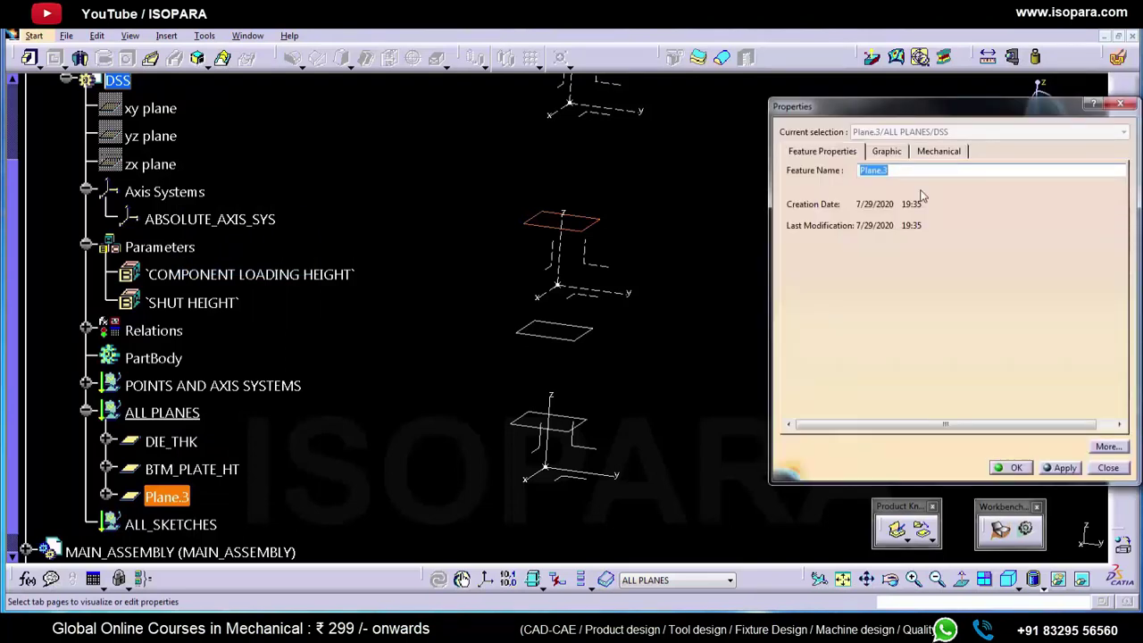
pyautogui.write('PUNCH_HT')
pyautogui.press('Return')
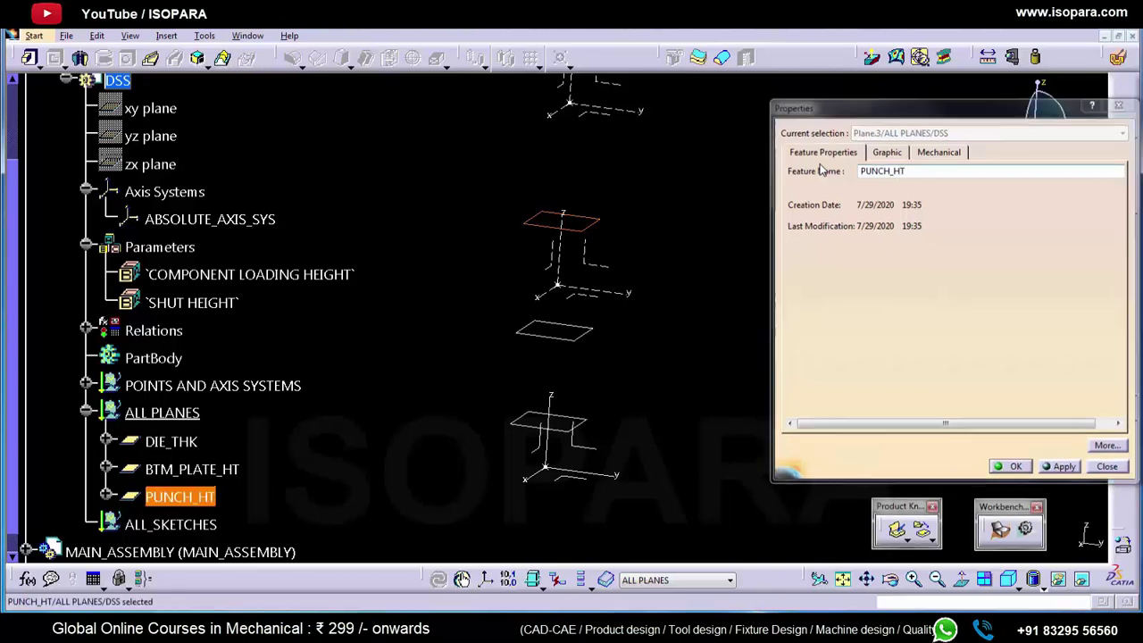
pyautogui.click(825, 390)
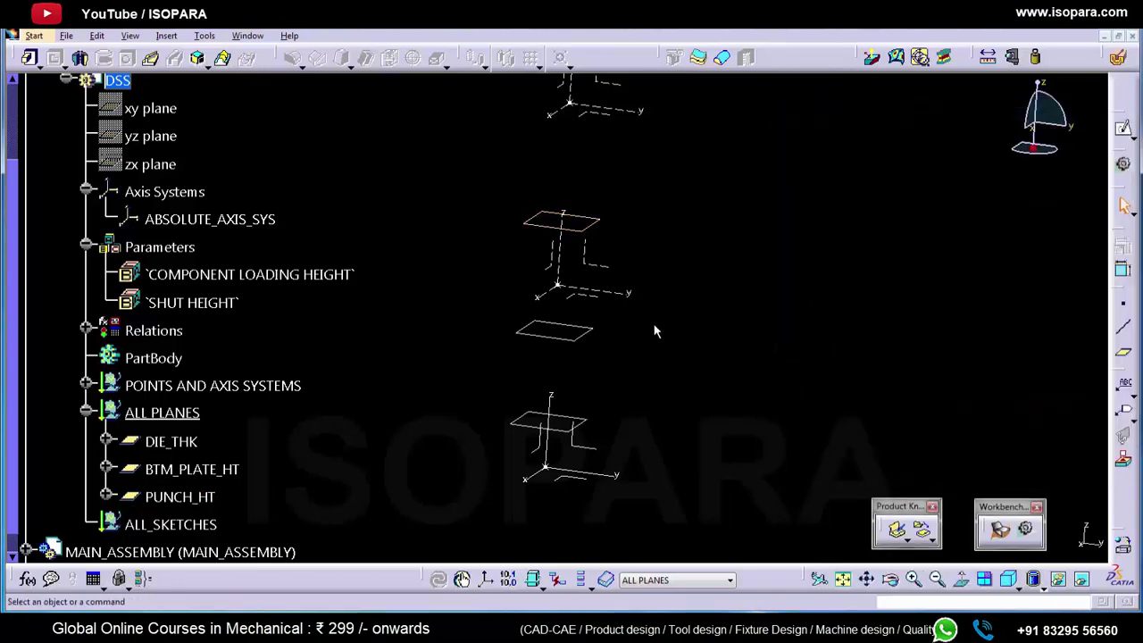
pyautogui.moveTo(654, 331); pyautogui.dragTo(687, 334, button='middle')
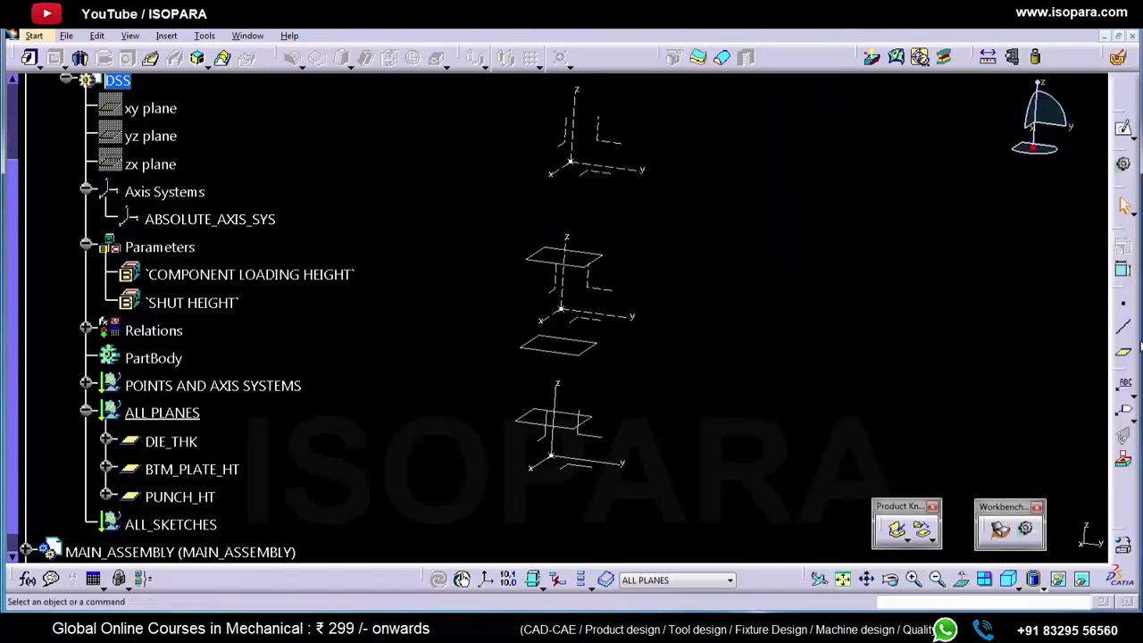
# - Create a plane 50mm below the UPPER BASE AXIS SYS XY plane with reversed direction
pyautogui.click(1124, 357)
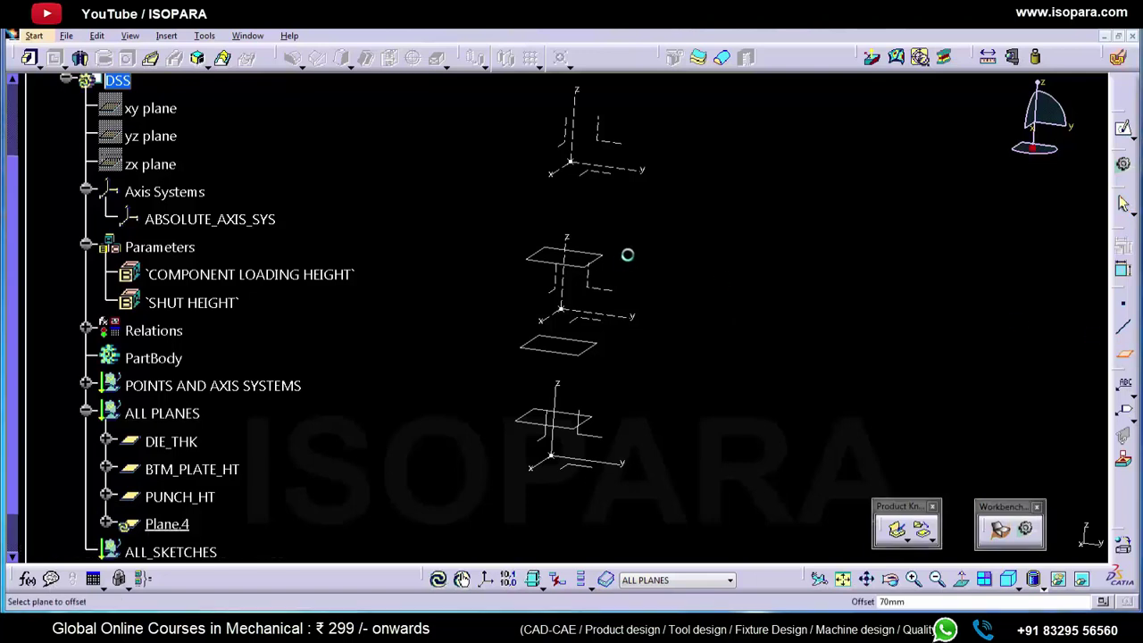
pyautogui.click(607, 176)
pyautogui.click(899, 372)
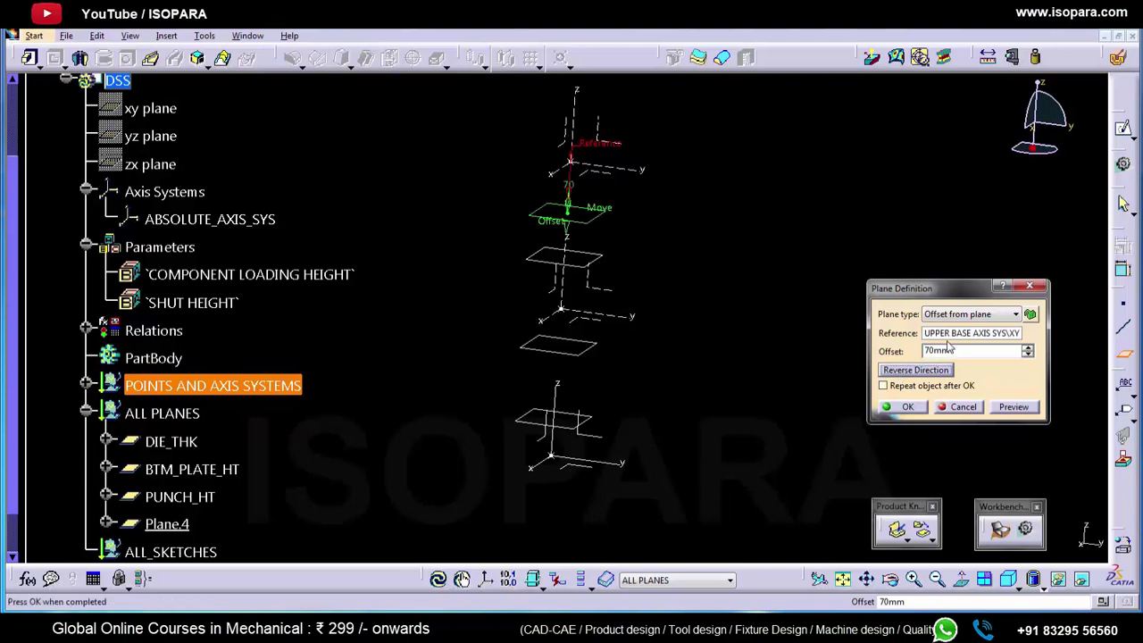
pyautogui.write('50')
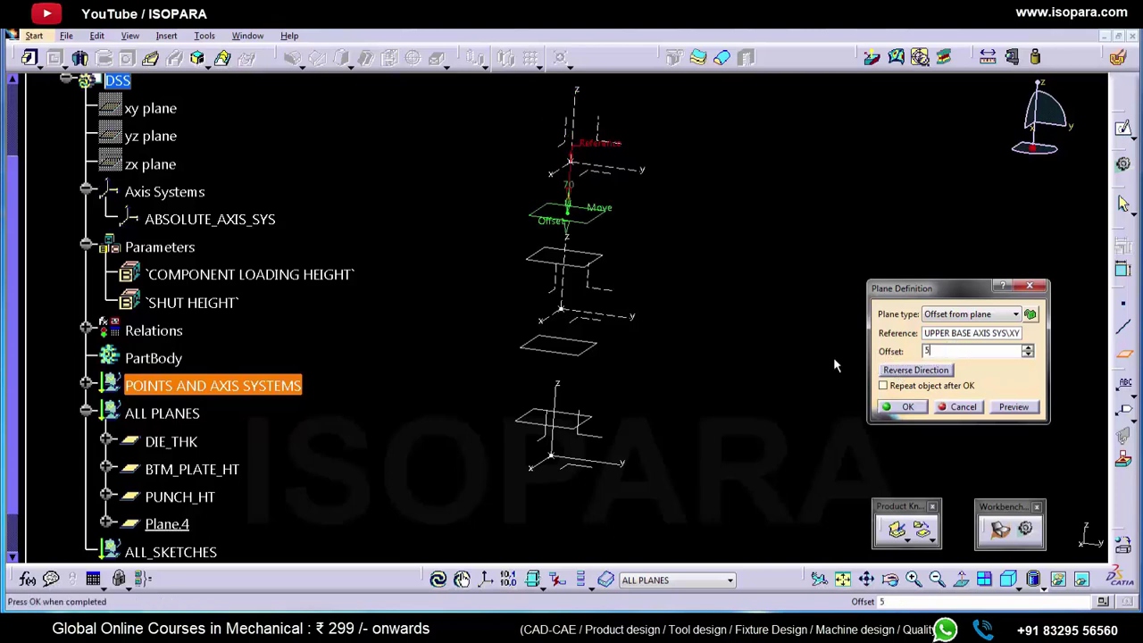
pyautogui.click(908, 406)
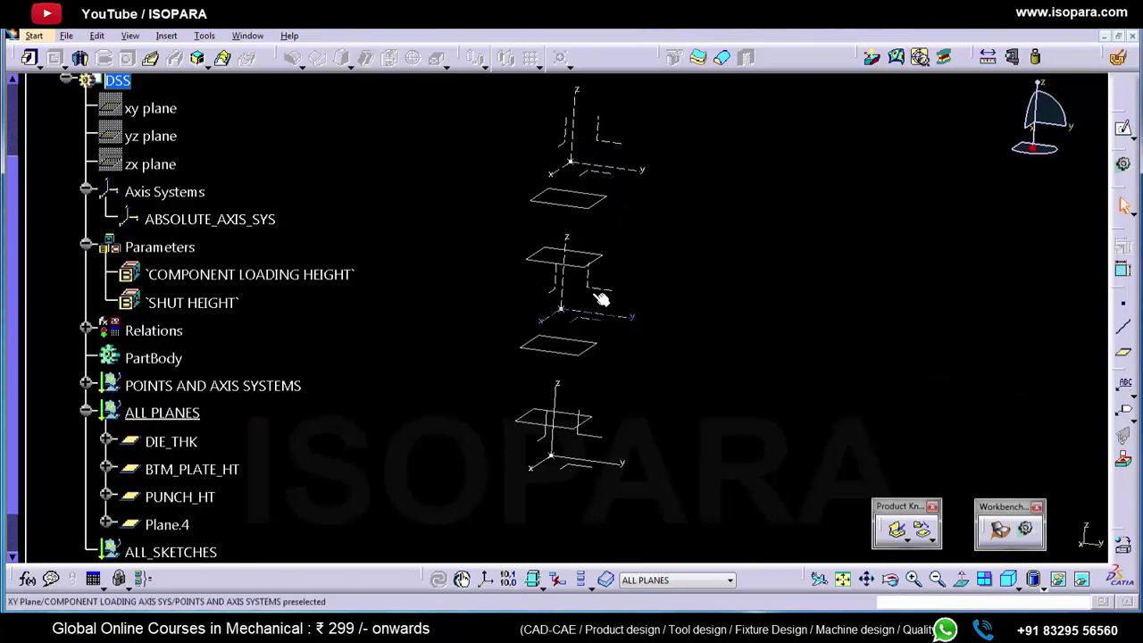
# - Rename Plane.4 to TOP_PLATE through its properties
pyautogui.rightClick(177, 525)
pyautogui.click(239, 300)
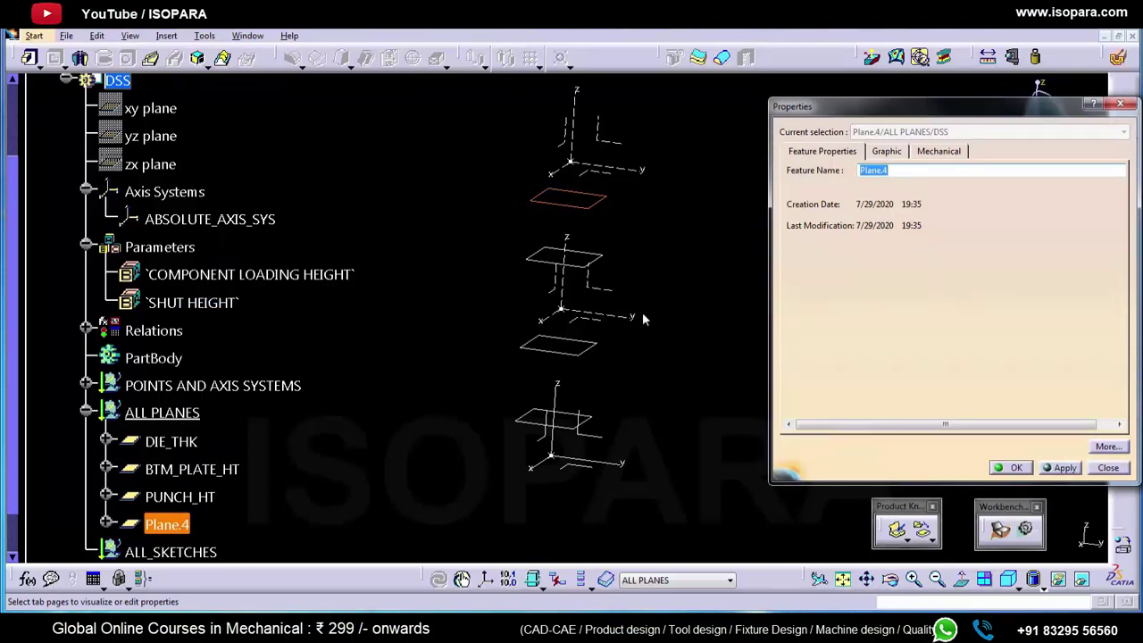
pyautogui.write('TOP P')
pyautogui.press('BackSpace')
pyautogui.press('BackSpace')
pyautogui.write('_PLATE')
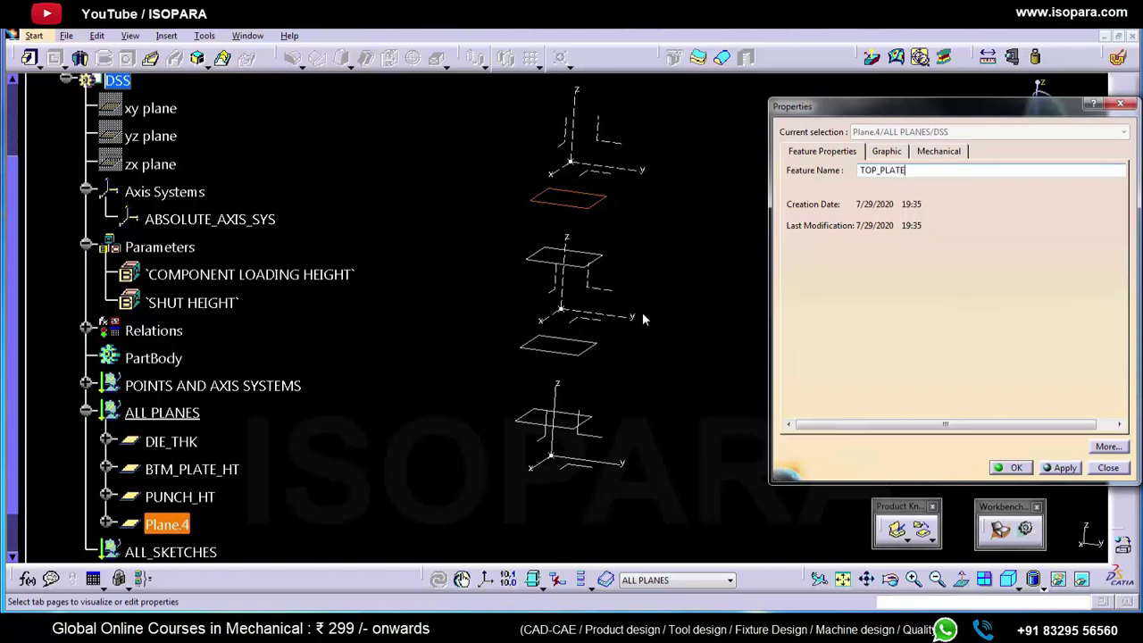